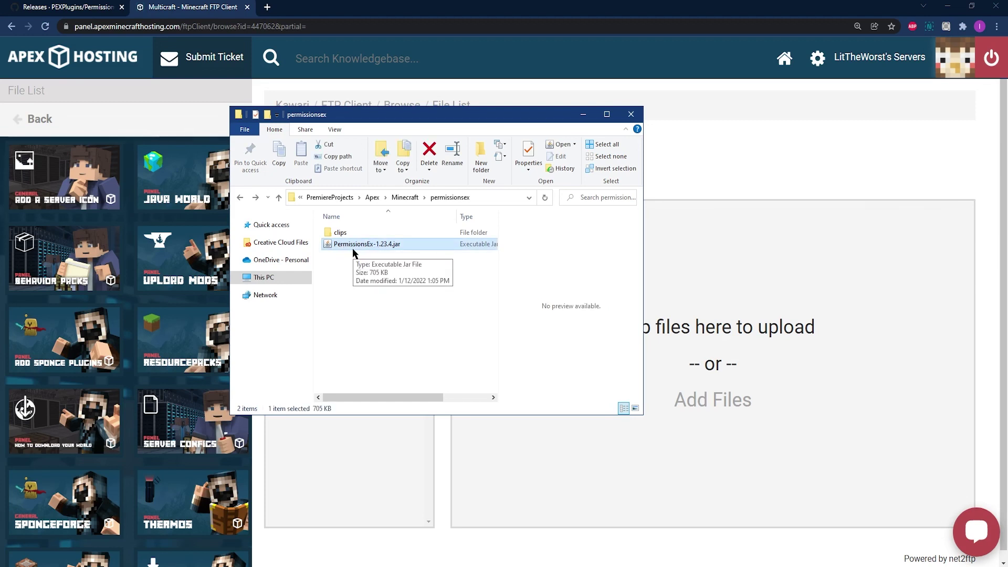
- Drag PermissionsEx-1.23.4.jar from Explorer into the /plugins 'Drop files here to upload' area
drag(348, 250, 736, 328)
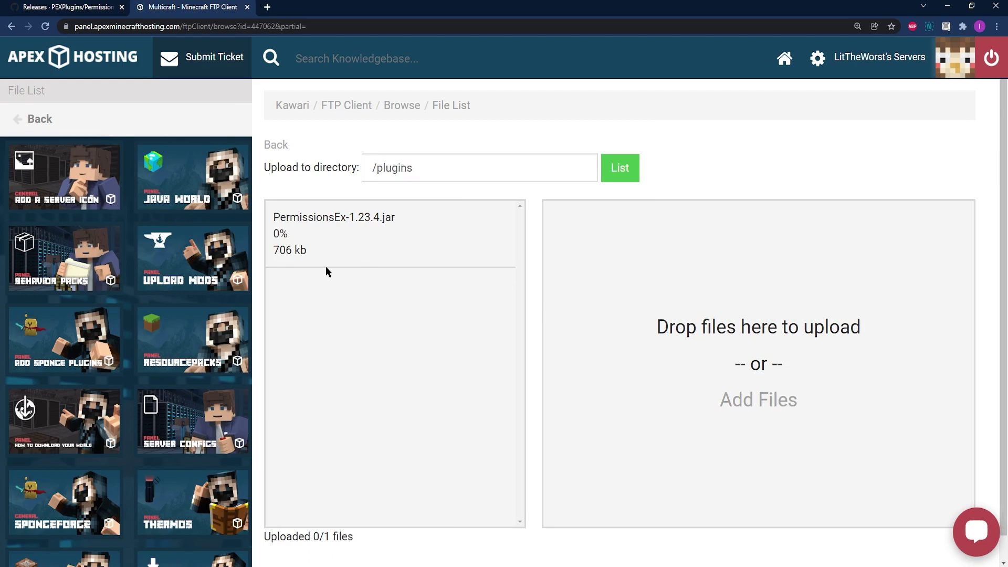
drag(318, 263, 269, 220)
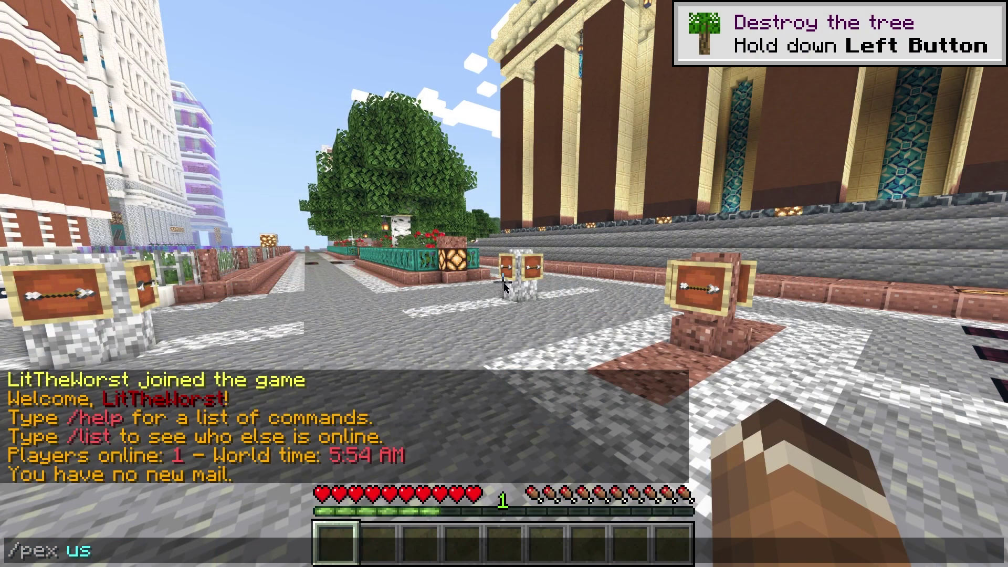
- Run /pex user for the player to list their Admin group membership, then start another /pex user command
text(LitTheWorst)
key(Return)
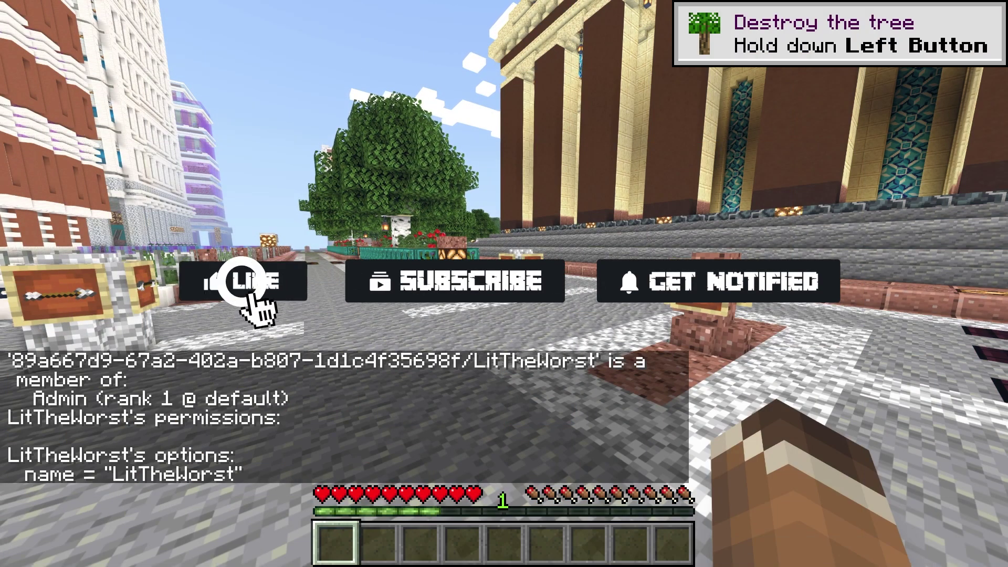
key(t)
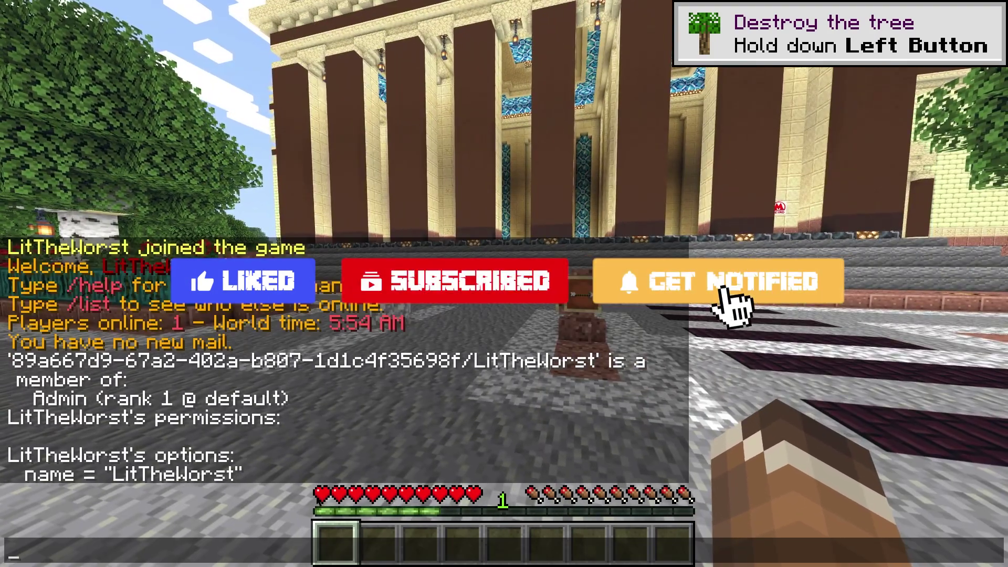
text(/)
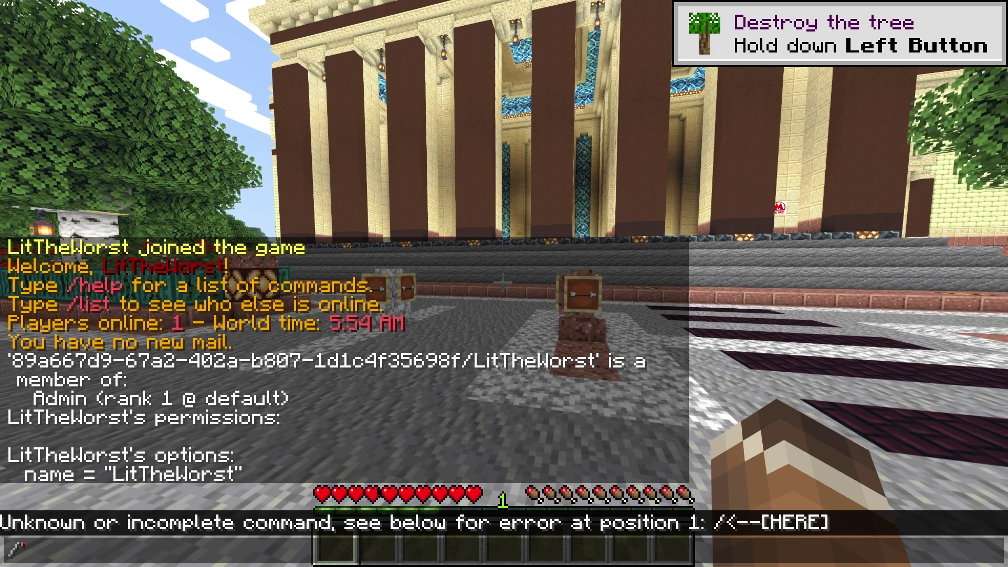
text(pex )
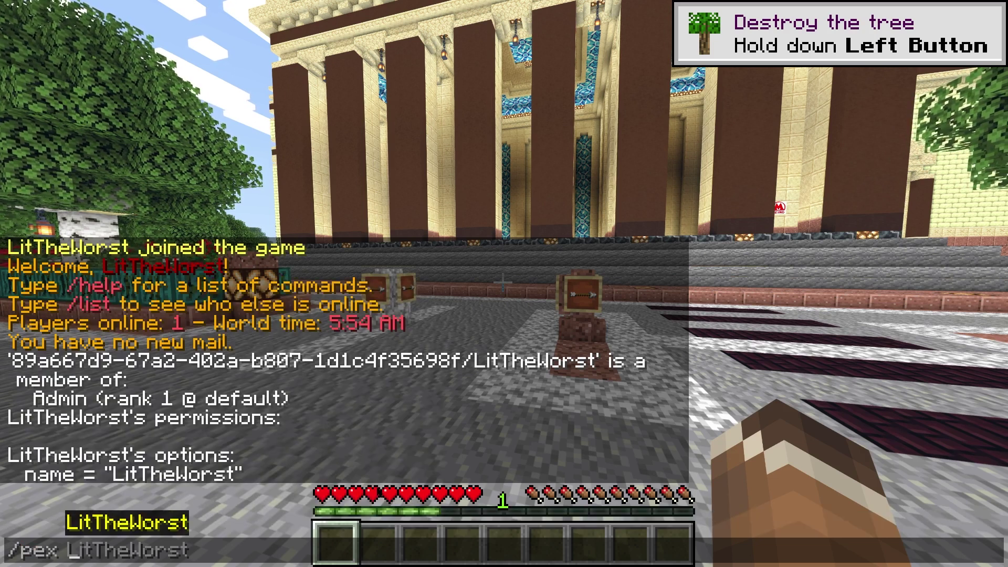
text(user)
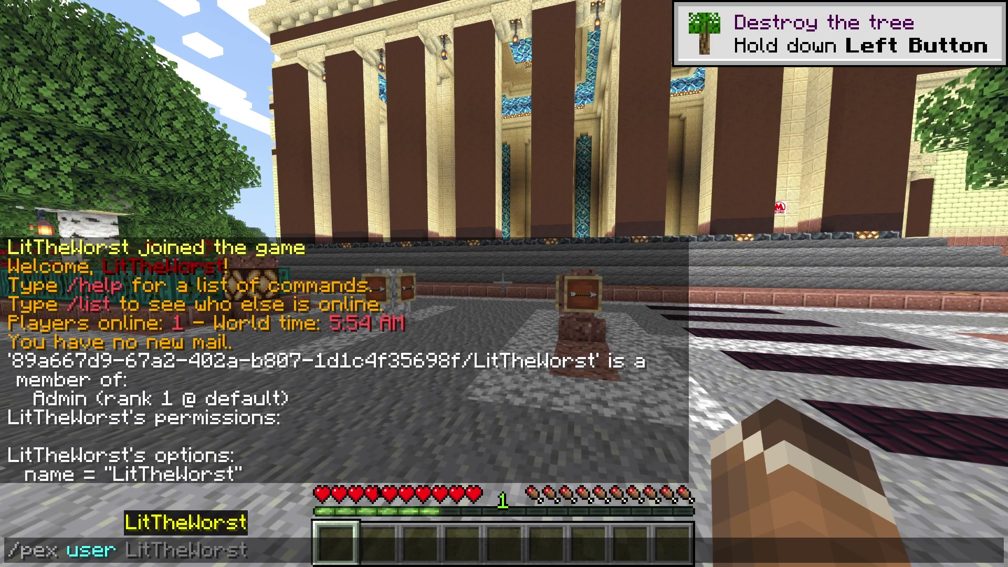
key(Tab)
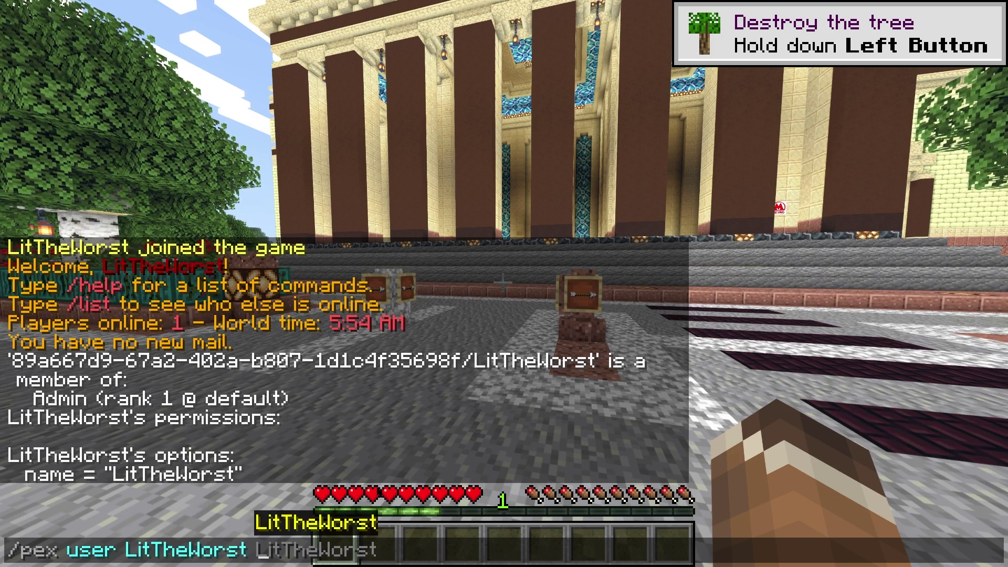
- Send the chat message 'I Finally Got Prefixes To Work!' with the Admin prefix
text(pre)
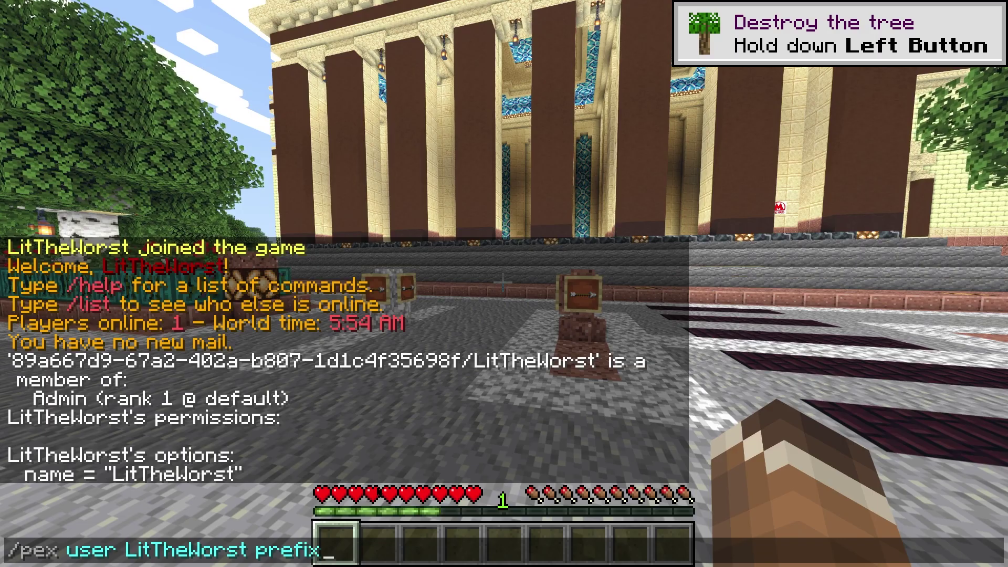
text(fix)
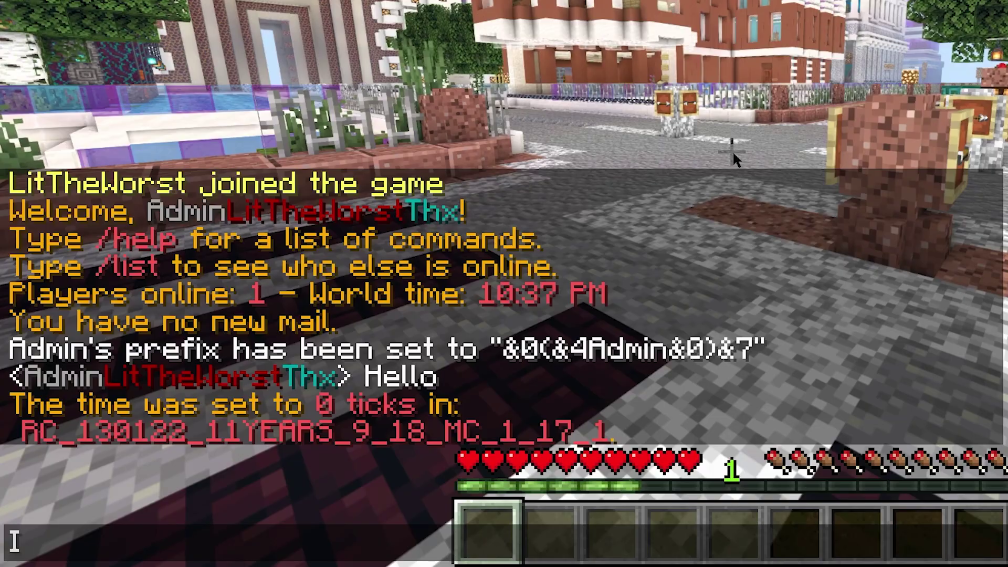
text(F)
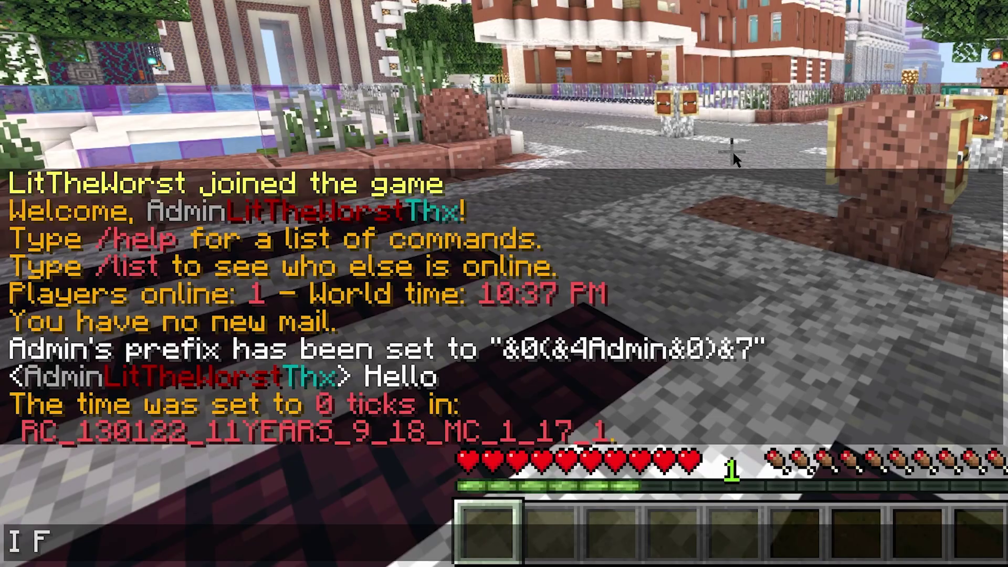
text(inally Got)
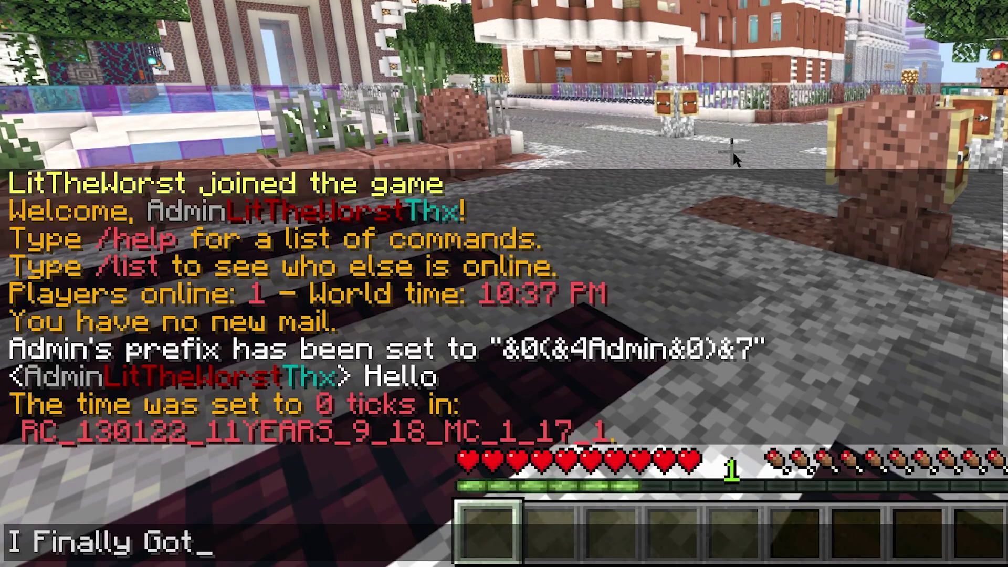
text( Prefixes)
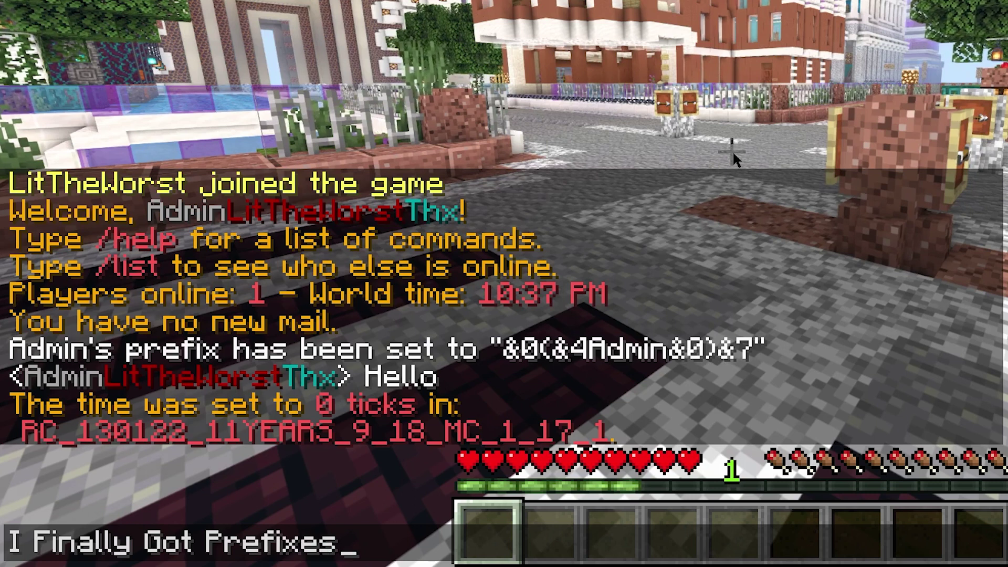
text( To Work!)
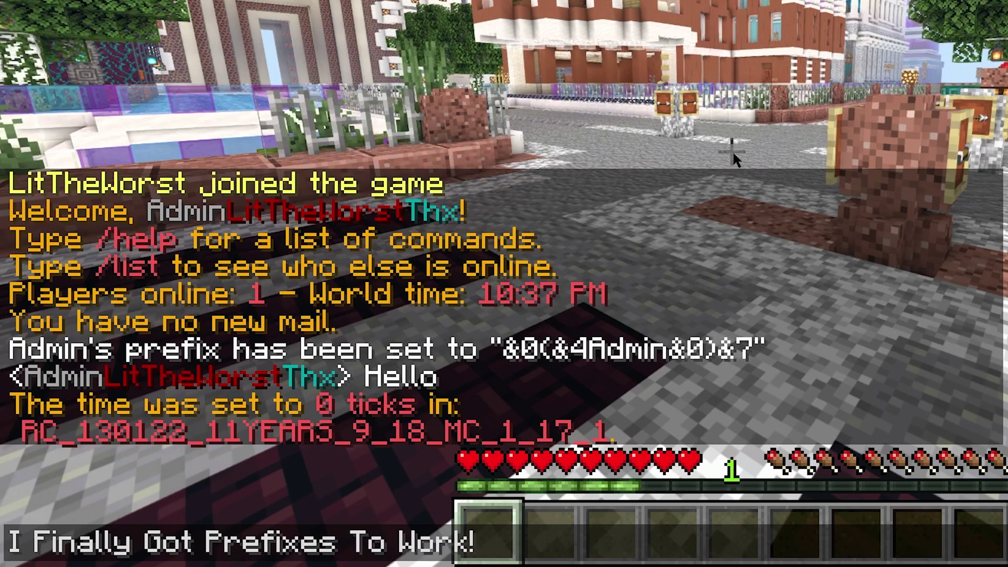
key(Return)
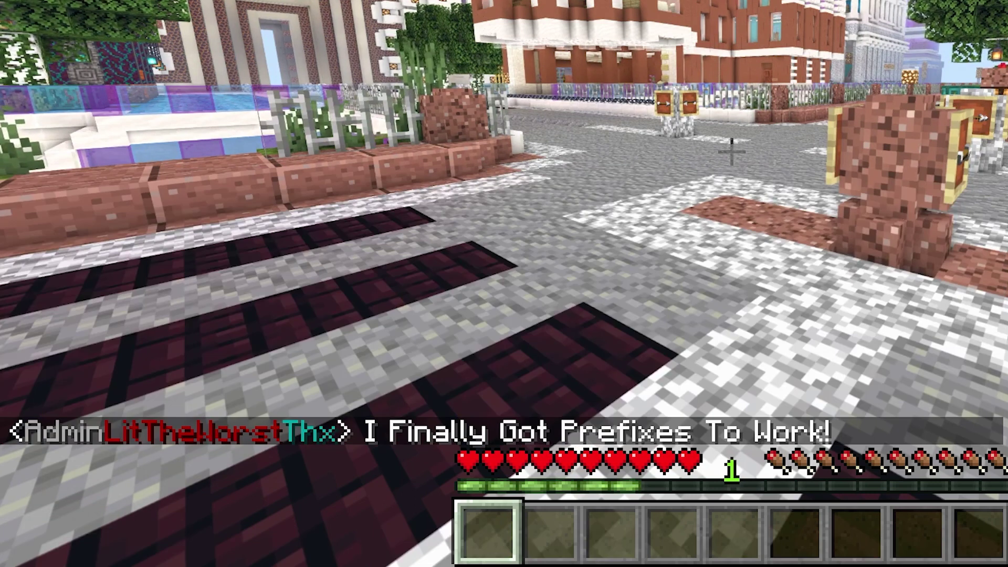
- Open the full chat history and the plugins folder in the FTP client
key(t)
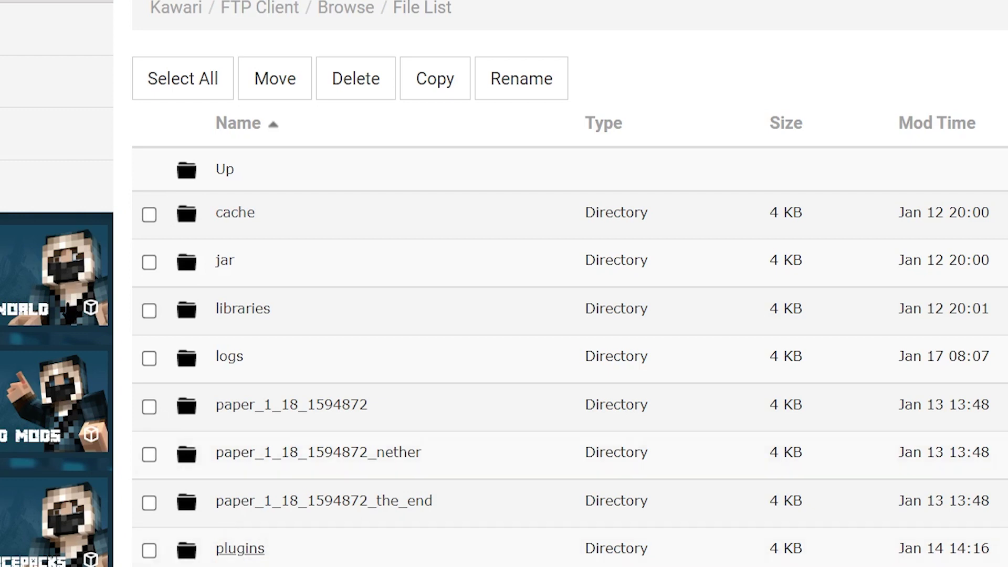
click(239, 548)
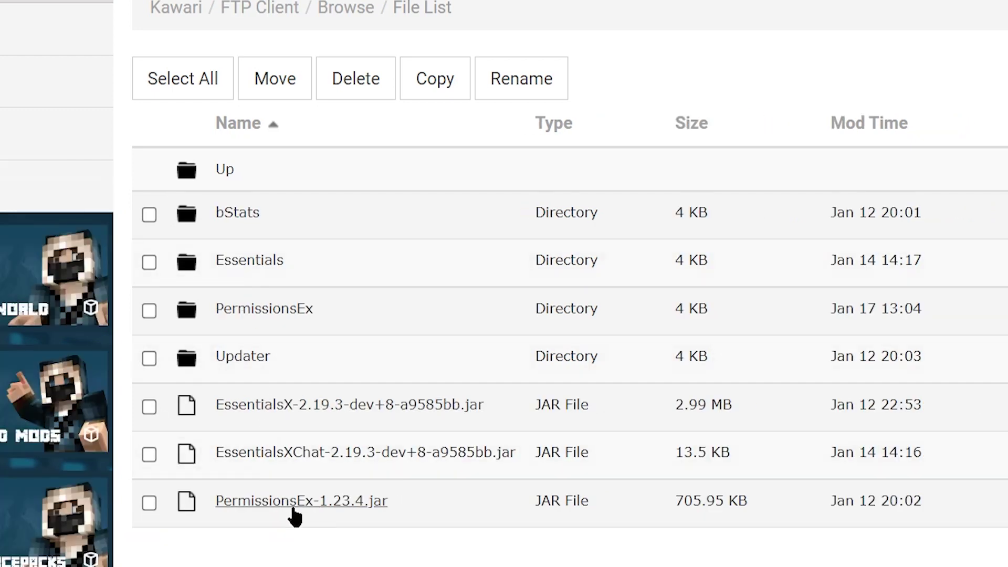
drag(318, 530, 331, 499)
click(384, 539)
- Draft '/pex group Mod add essentials.fly' in chat and drag Vault.jar into the /plugins upload area
drag(403, 514, 234, 405)
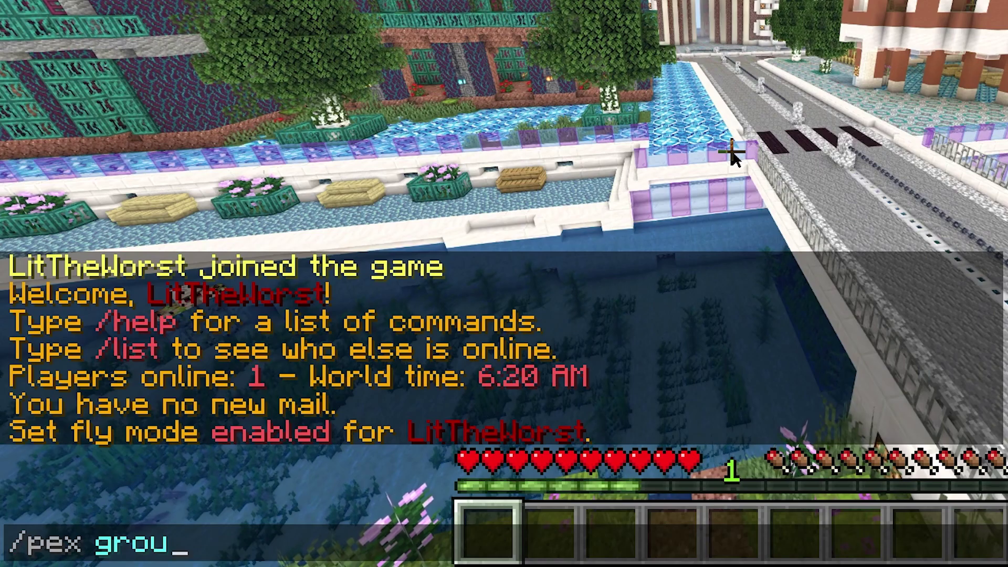
text(p A)
key(BackSpace)
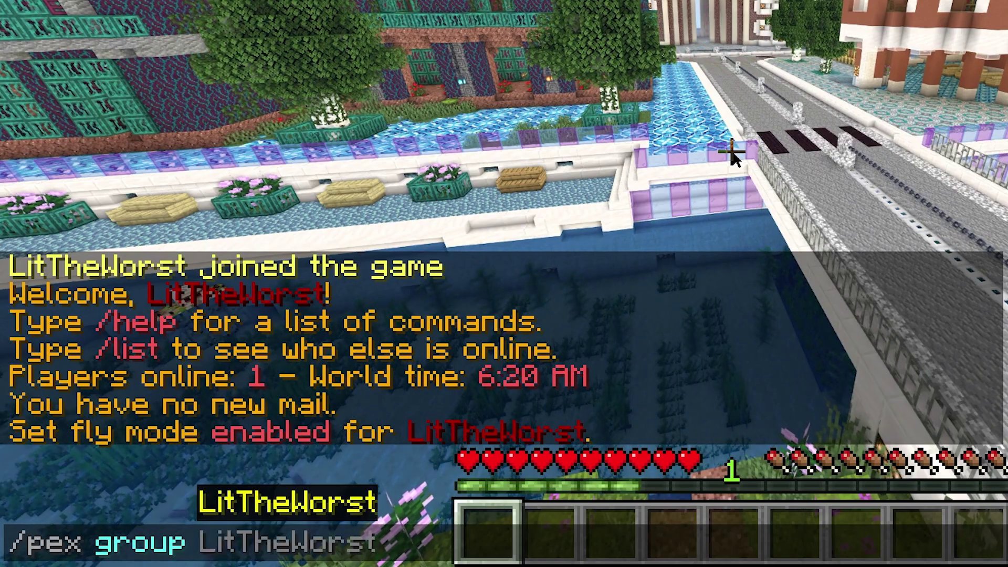
text(Mod)
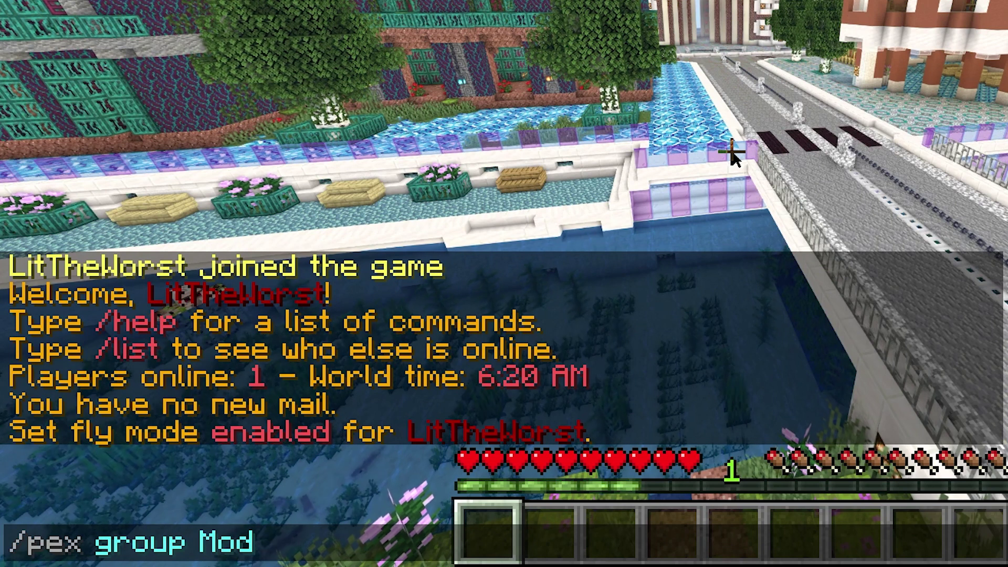
text( add)
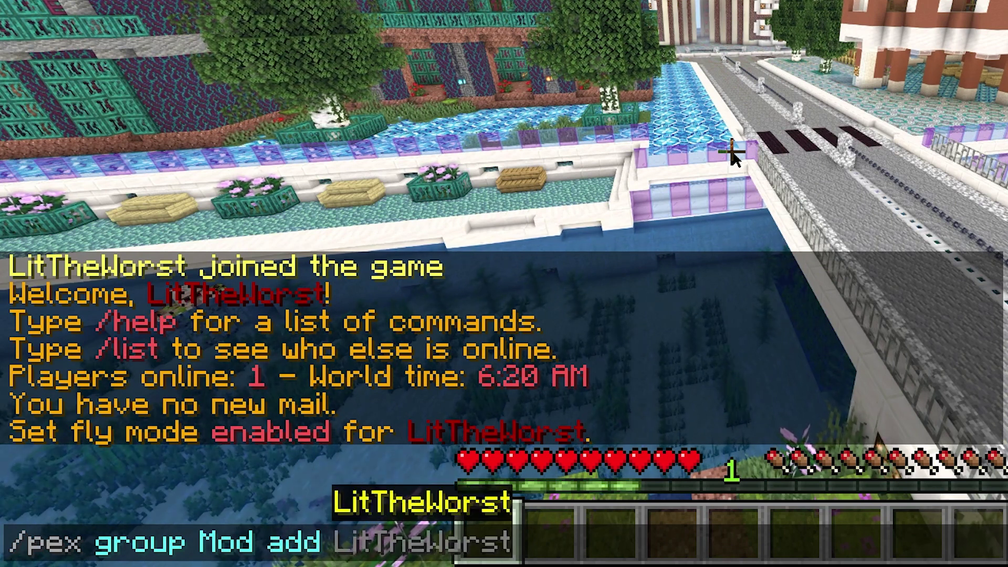
text( essen)
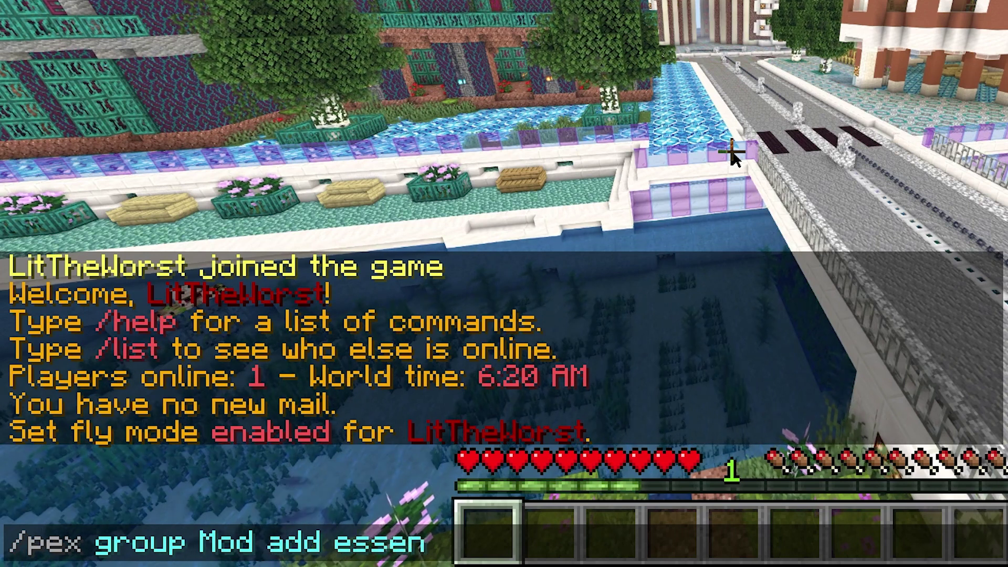
text(tials)
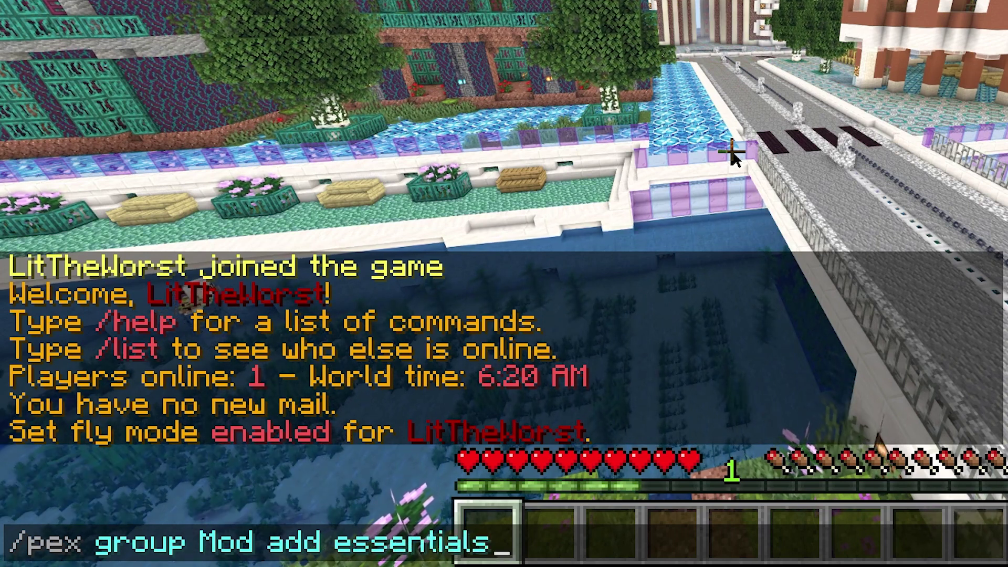
text(fly)
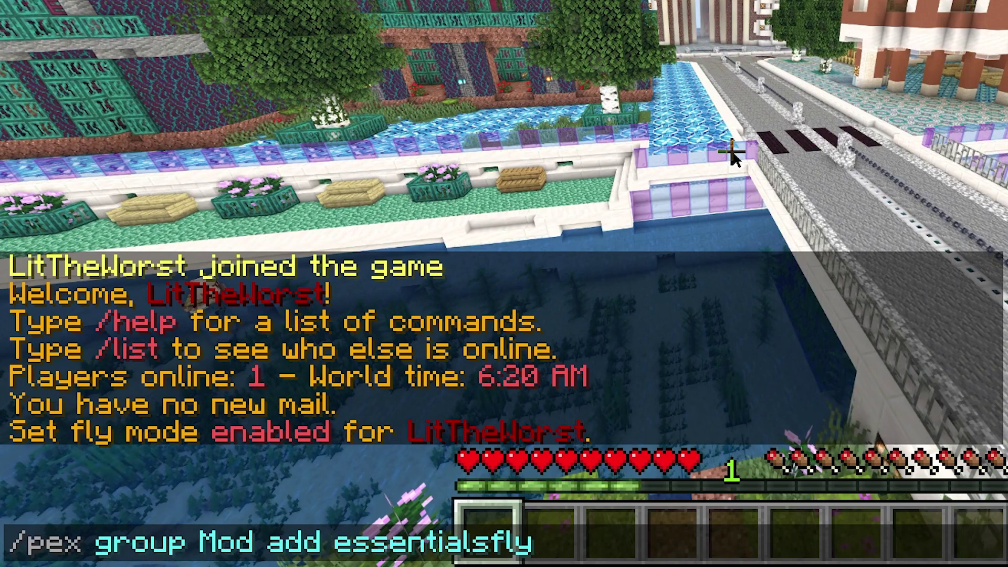
key(Left)
key(Left)
key(Left)
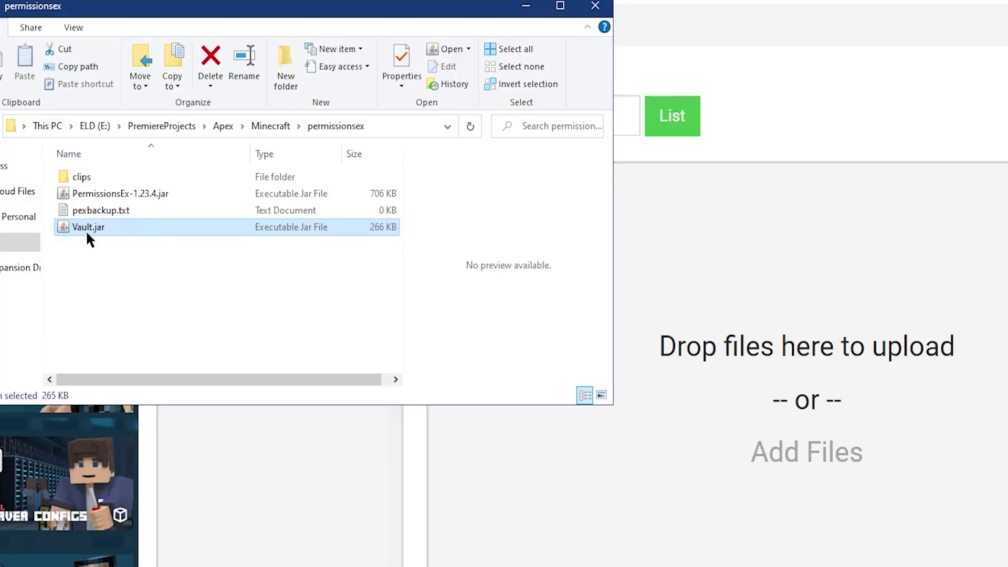
drag(88, 234, 724, 422)
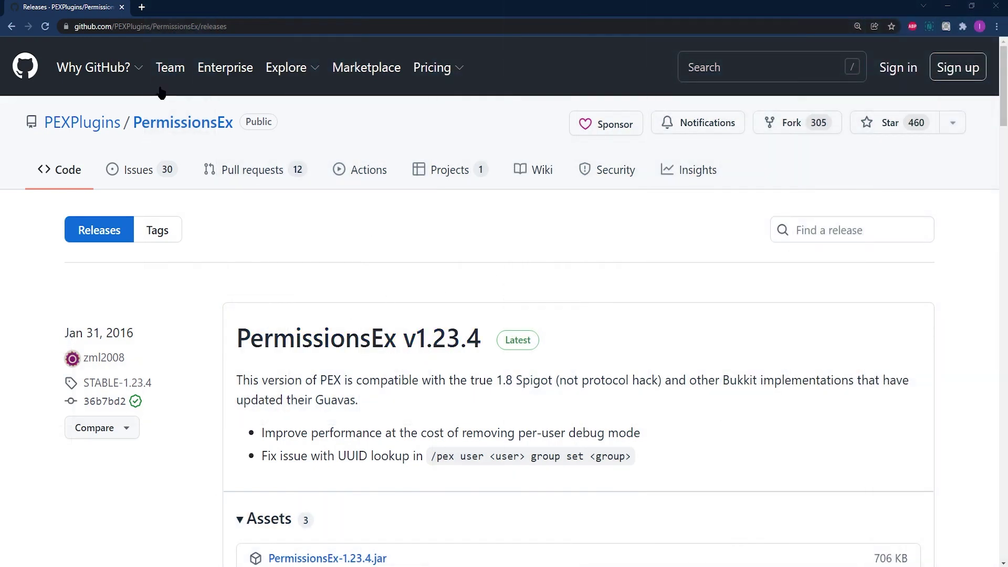
- Download PermissionsEx-1.23.4.jar from the v1.23.4 release assets and move it into the local permissionsex folder
mouse_move(100, 68)
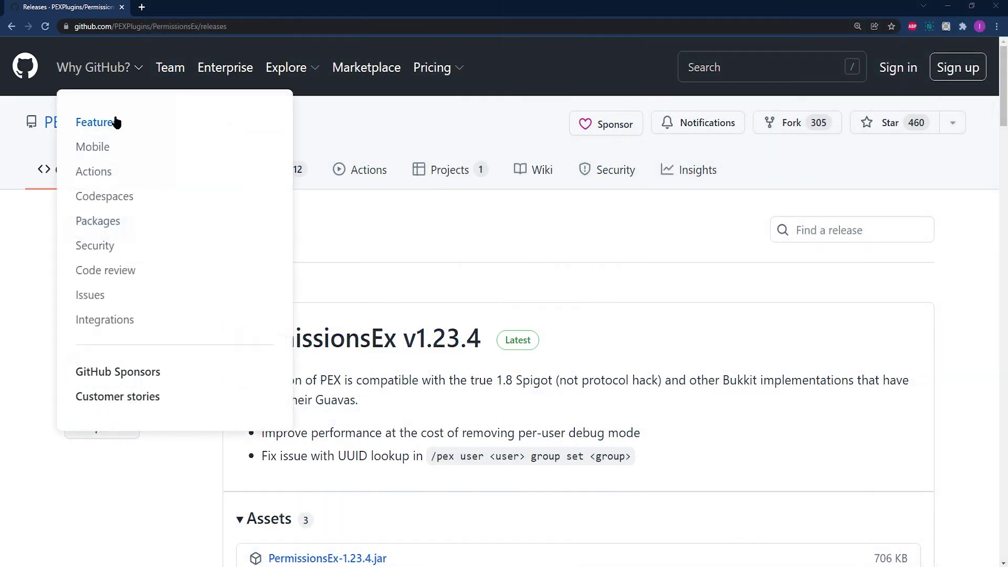
drag(229, 26, 254, 31)
click(369, 261)
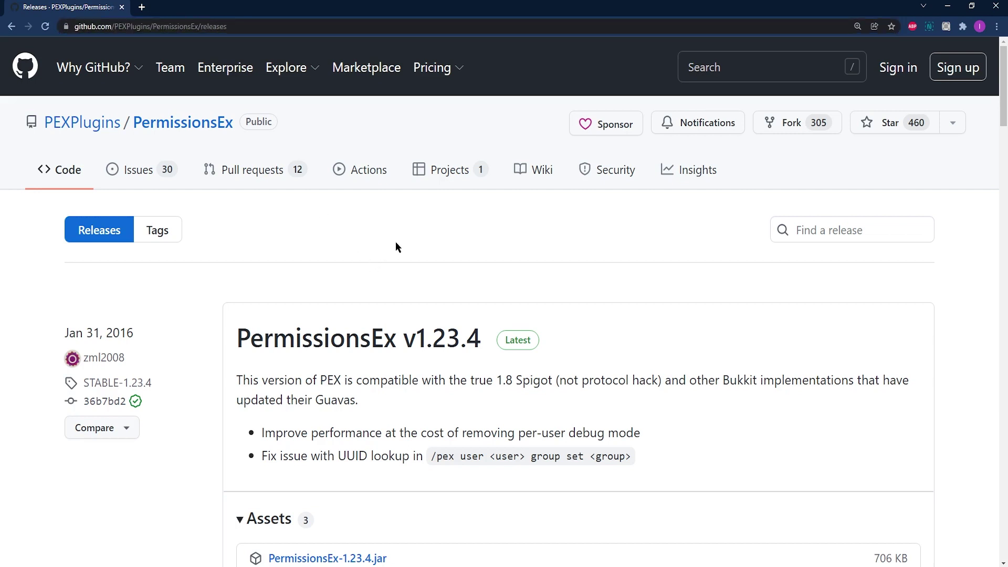
scroll(452, 289, down, 3)
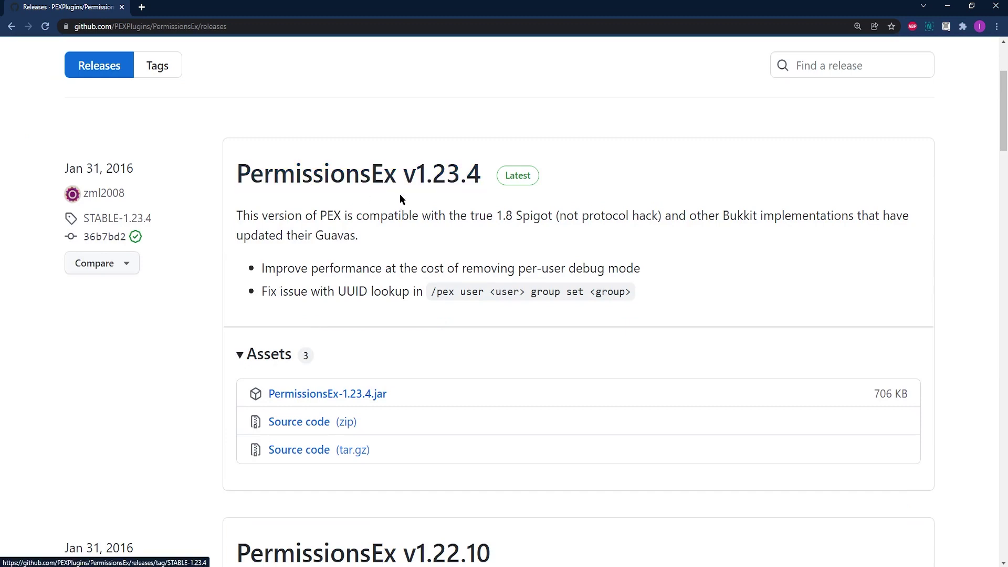
drag(258, 212, 359, 236)
click(336, 398)
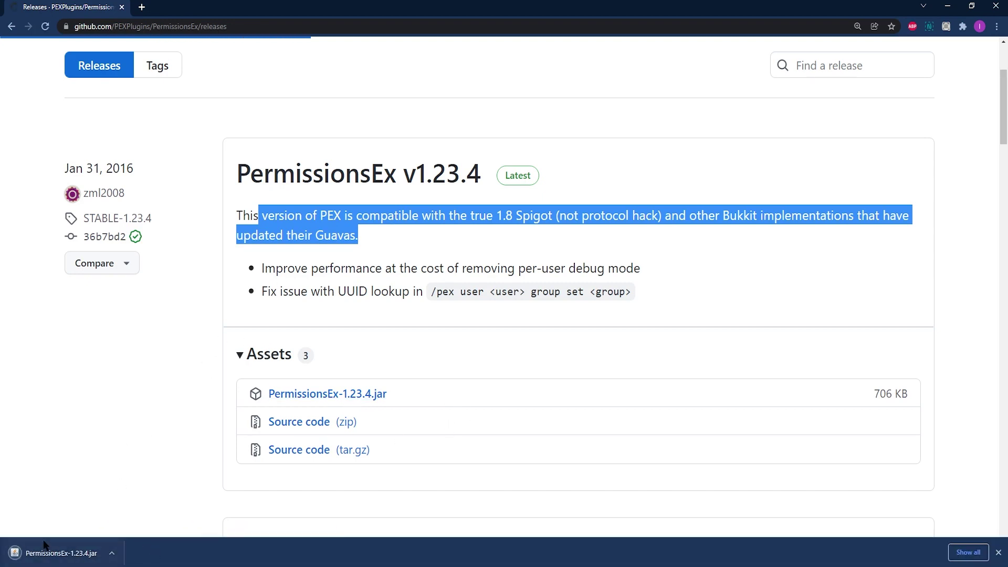
drag(44, 545, 383, 282)
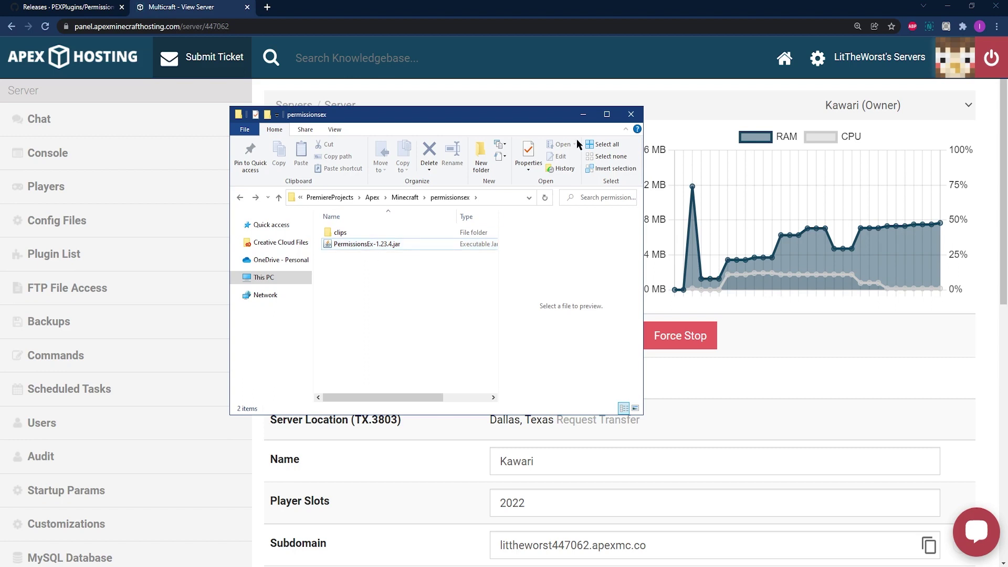
- Stop the Kawari server so it shows offline
click(588, 120)
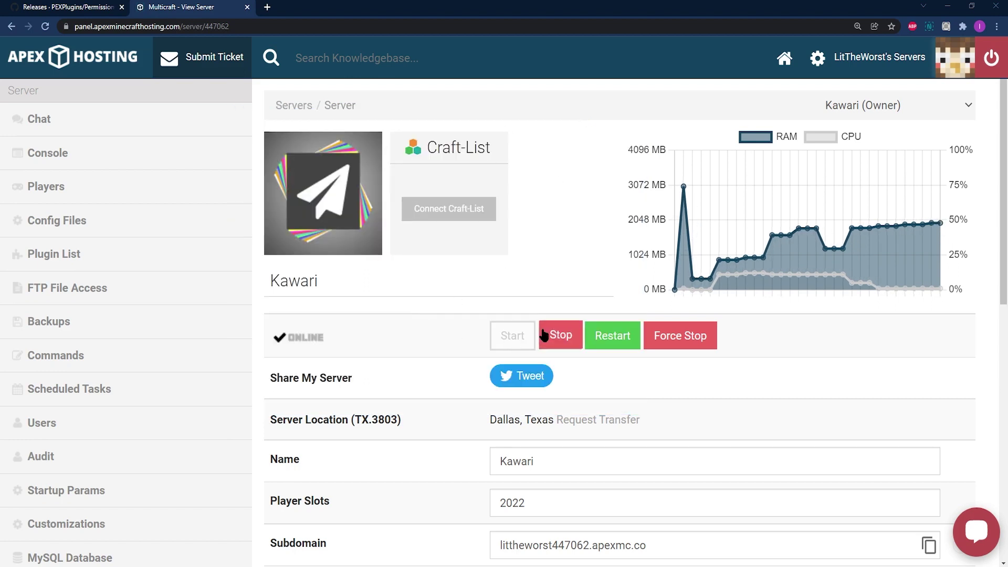
scroll(336, 329, down, 3)
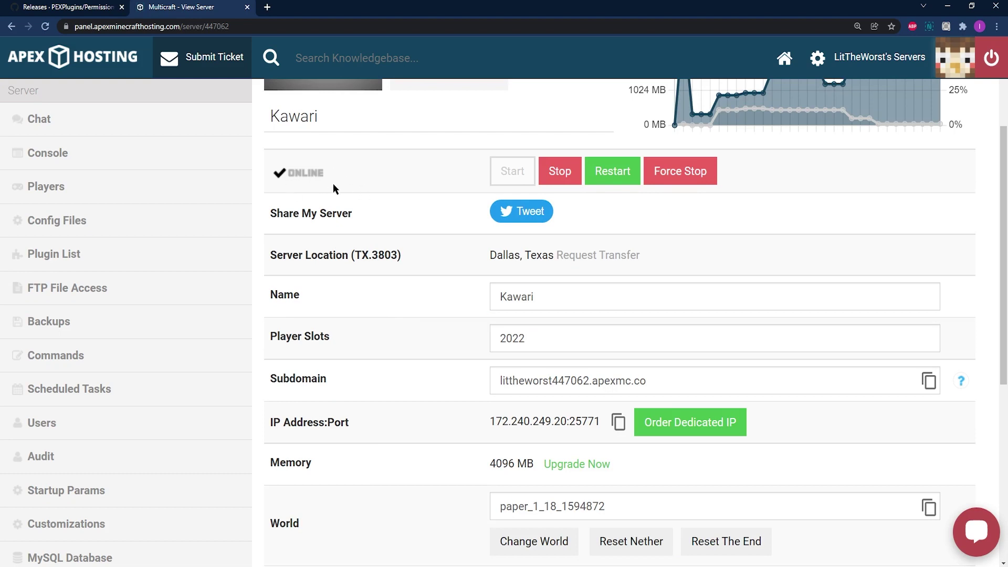
click(613, 171)
scroll(351, 260, down, 6)
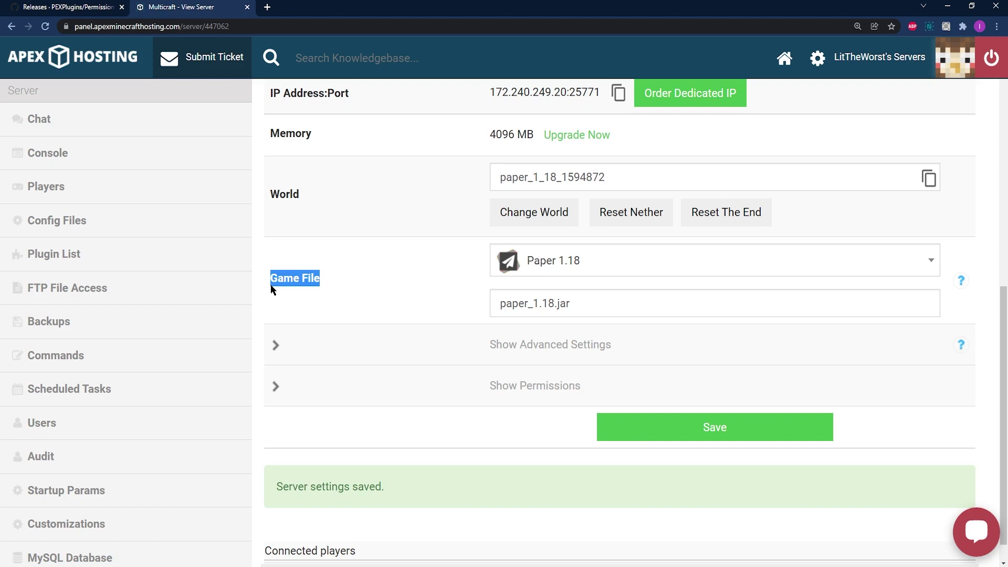
- Browse the Game File version list and close it without changing Paper 1.18
click(560, 277)
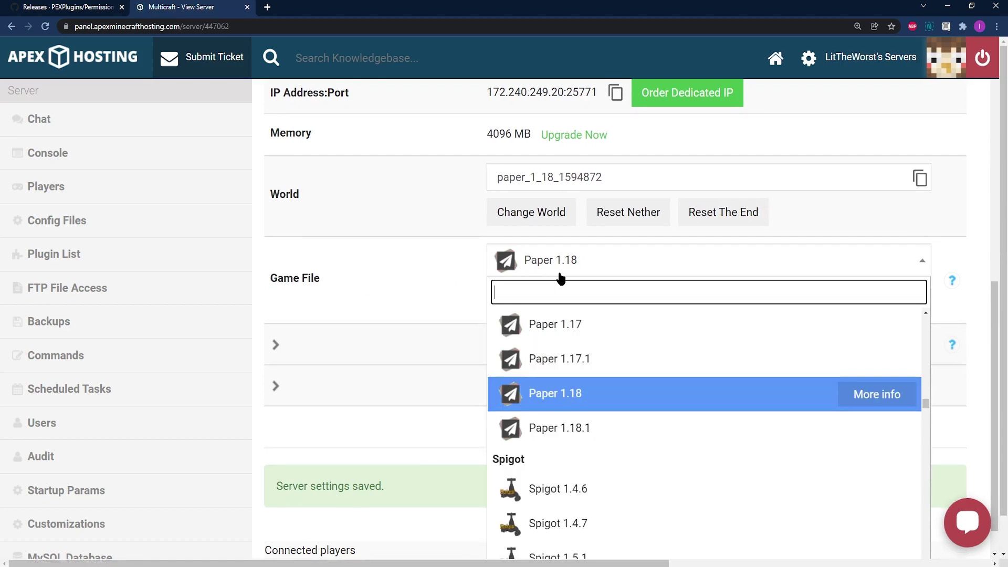
scroll(572, 402, up, 2)
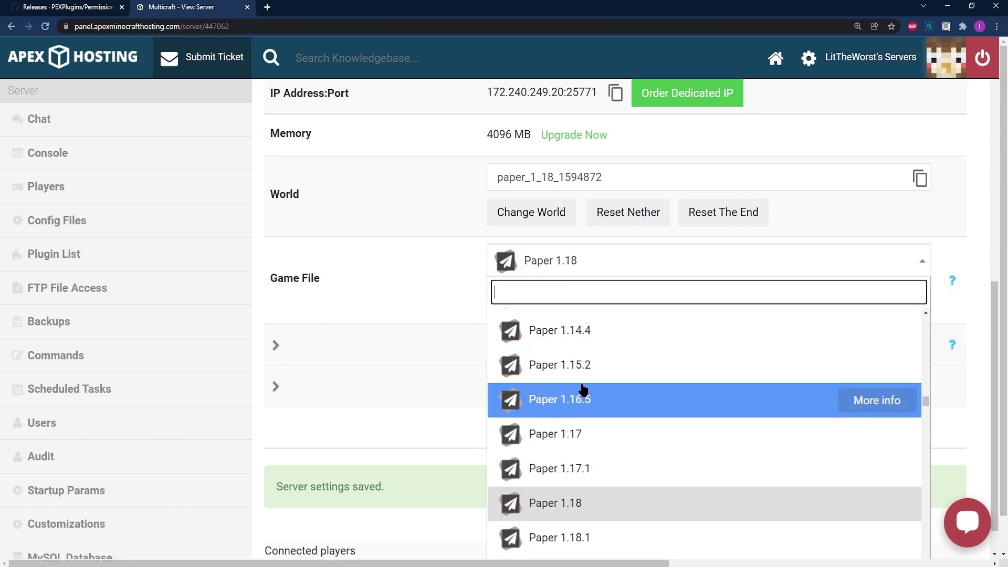
scroll(573, 402, down, 2)
scroll(580, 398, up, 2)
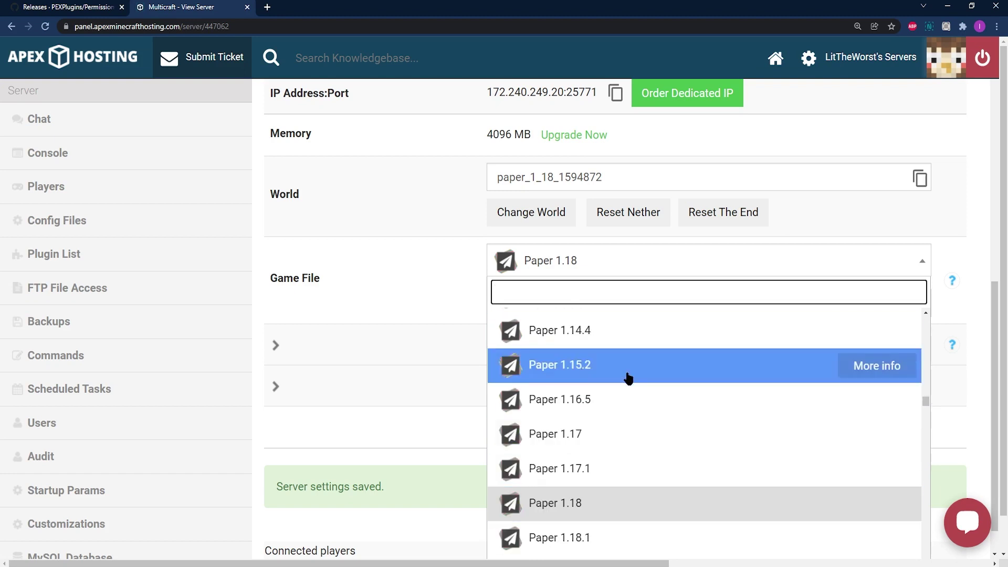
scroll(591, 462, down, 1)
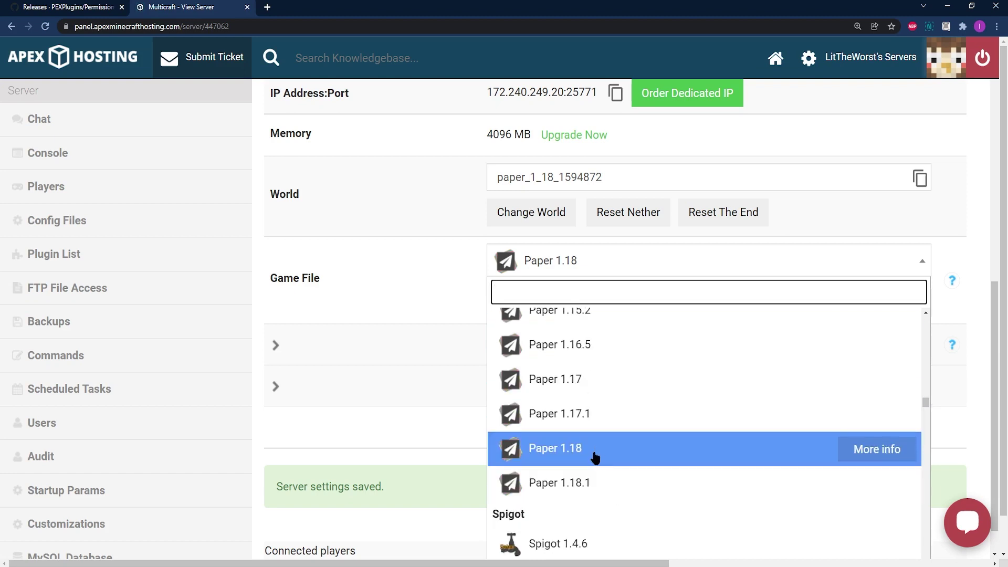
click(595, 458)
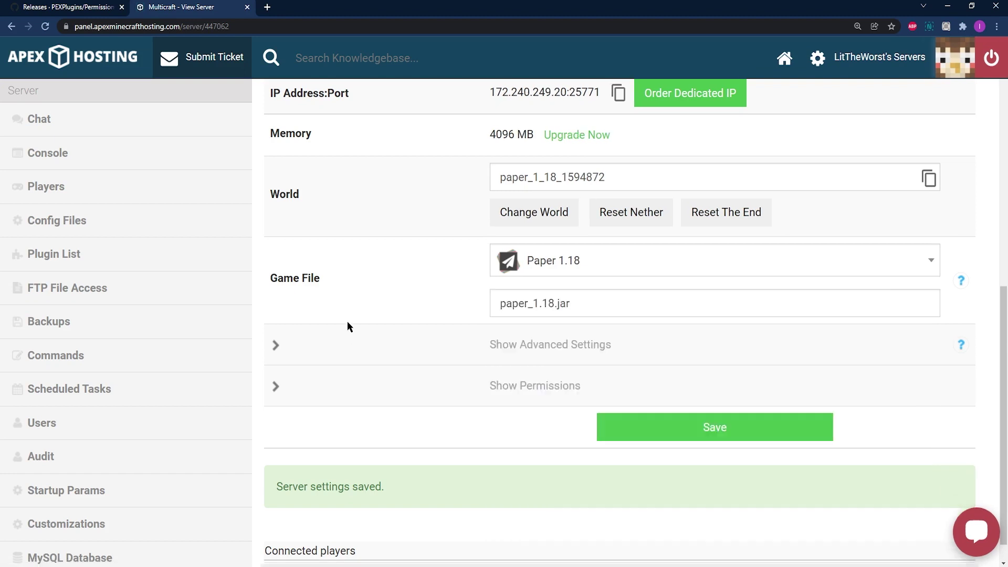
- Search the version list for 'pape' and close it, keeping Paper 1.18 as the game file
click(549, 270)
text(papew)
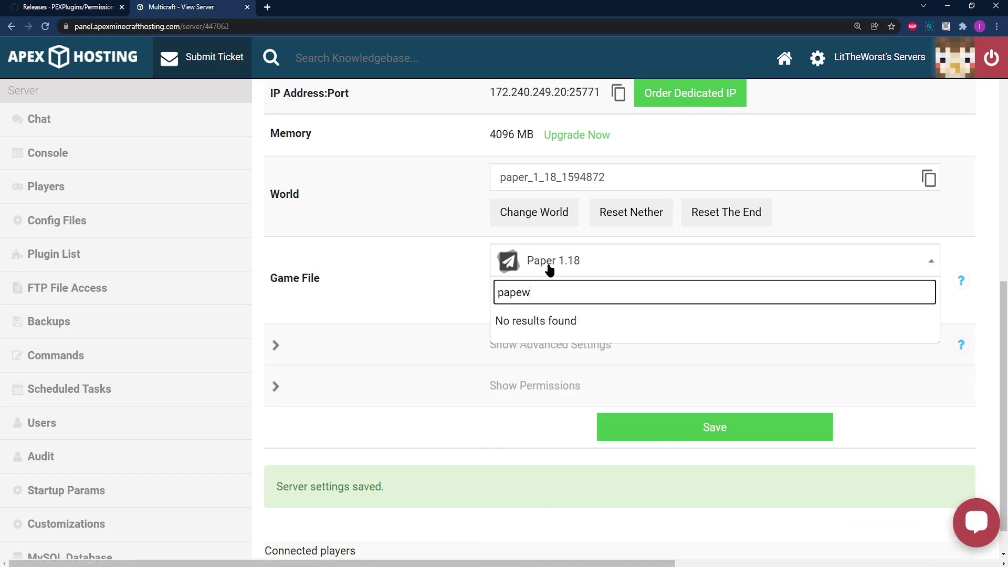
key(BackSpace)
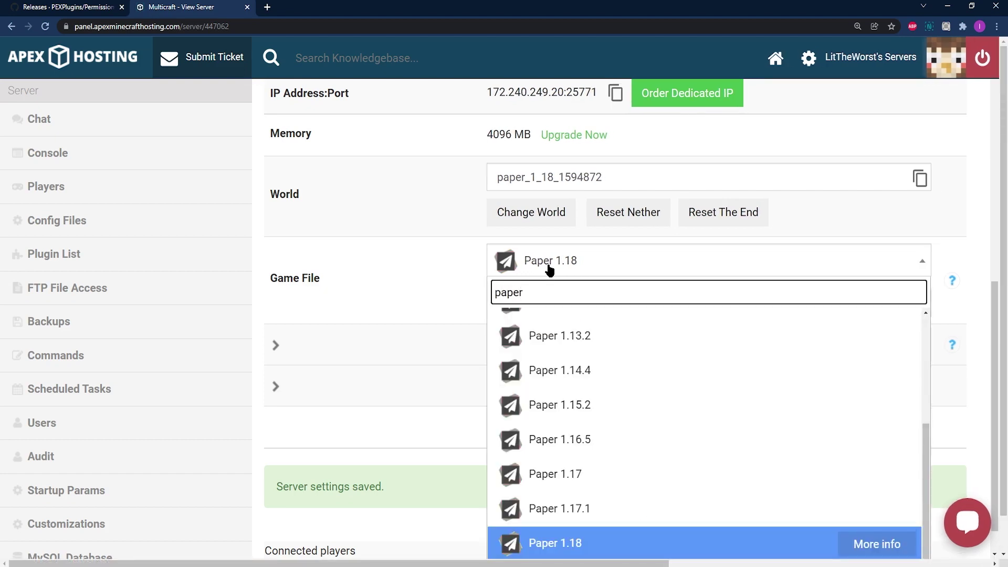
scroll(596, 401, up, 4)
scroll(596, 403, down, 4)
scroll(598, 403, up, 4)
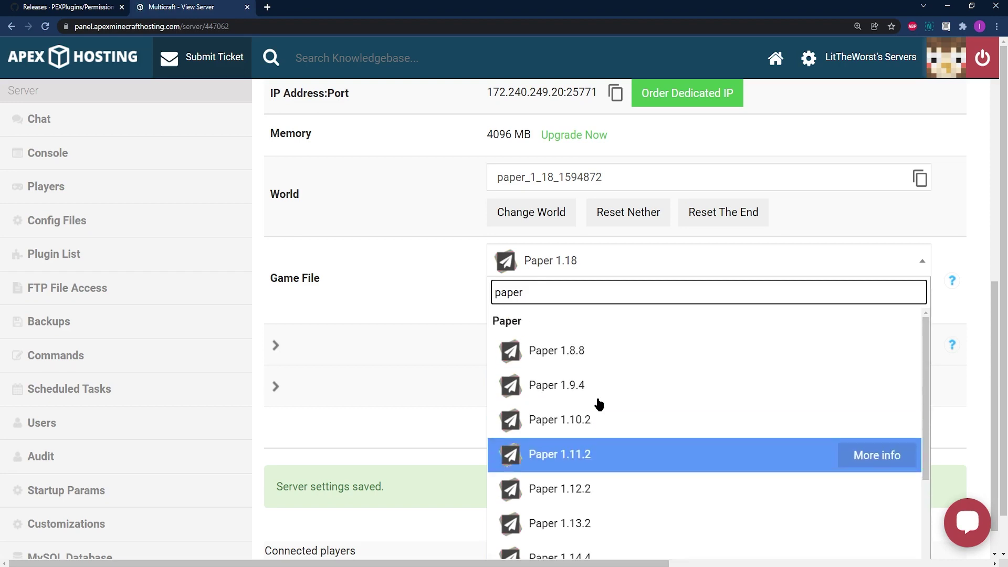
click(422, 268)
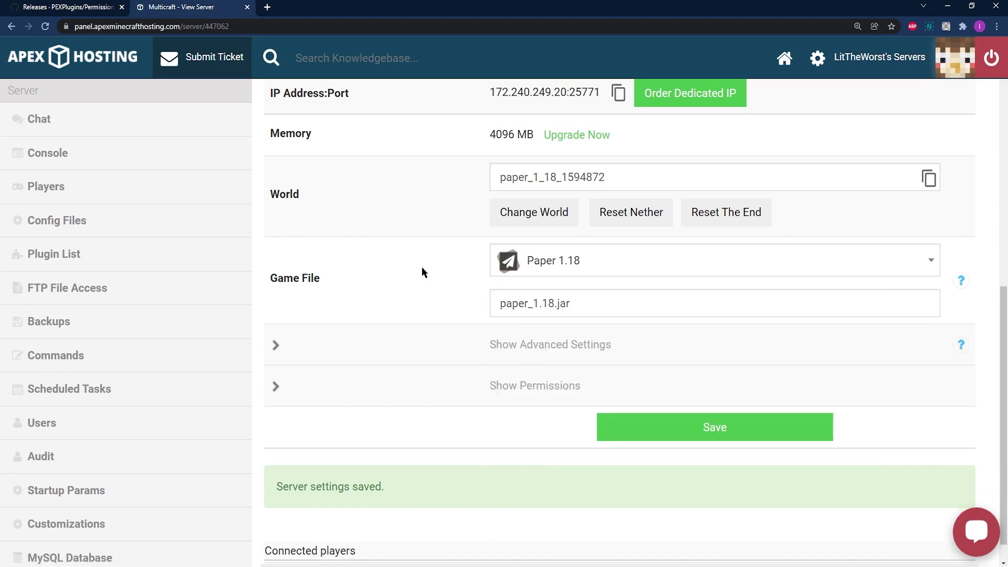
scroll(422, 272, up, 8)
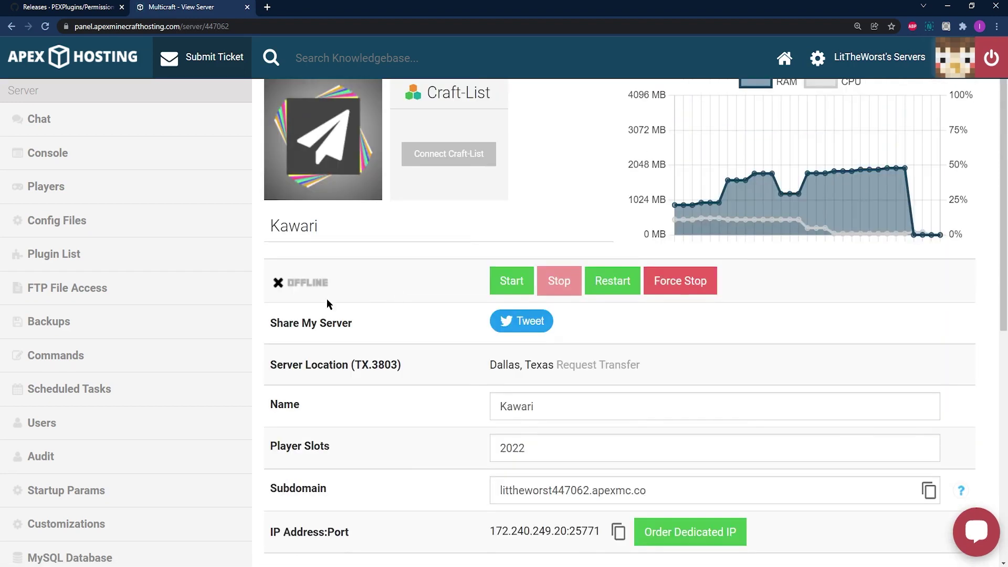
- Log in to the web FTP client with the saved control panel password and reach the plugins folder
click(62, 292)
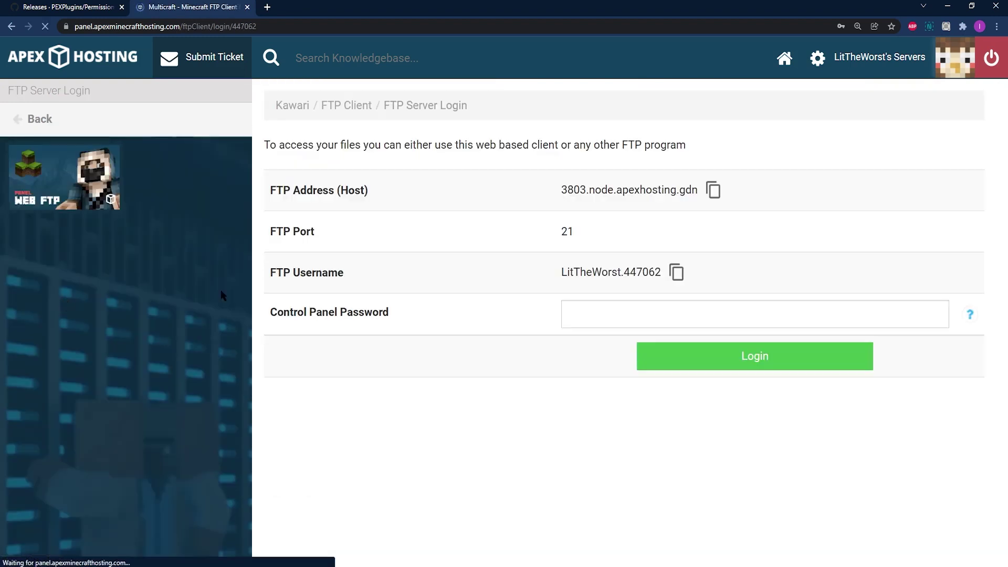
click(607, 304)
click(609, 350)
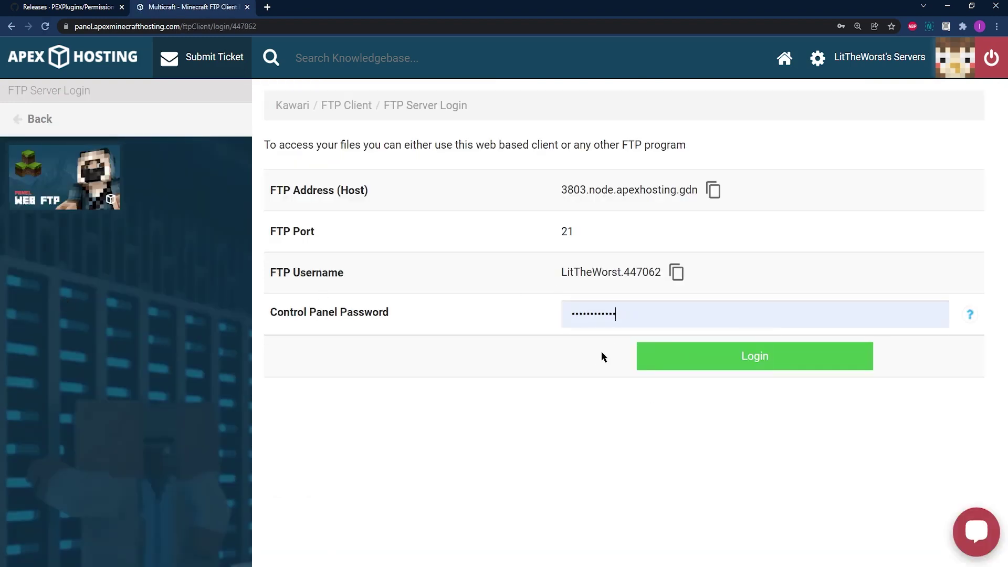
click(700, 367)
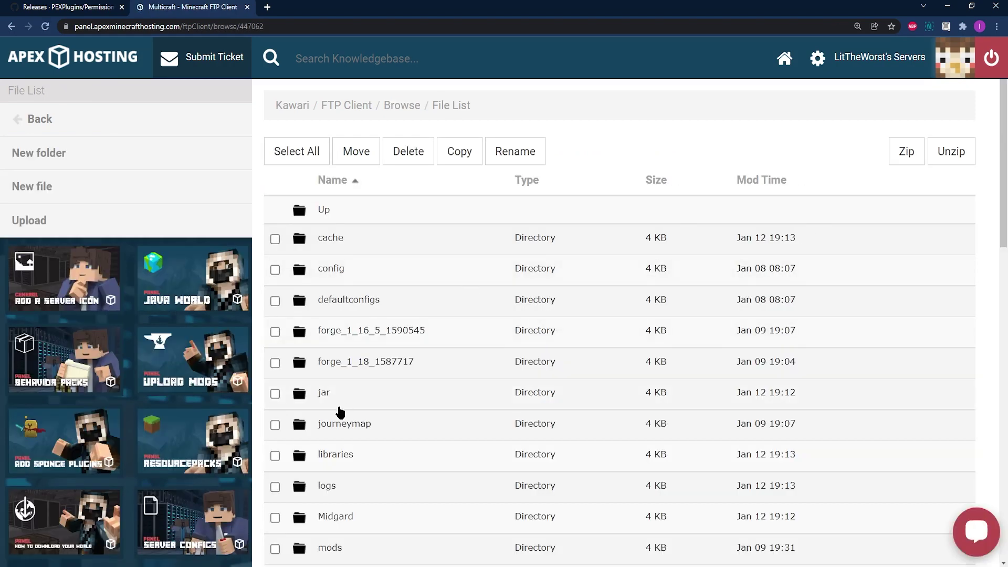
scroll(348, 447, down, 3)
scroll(349, 393, down, 2)
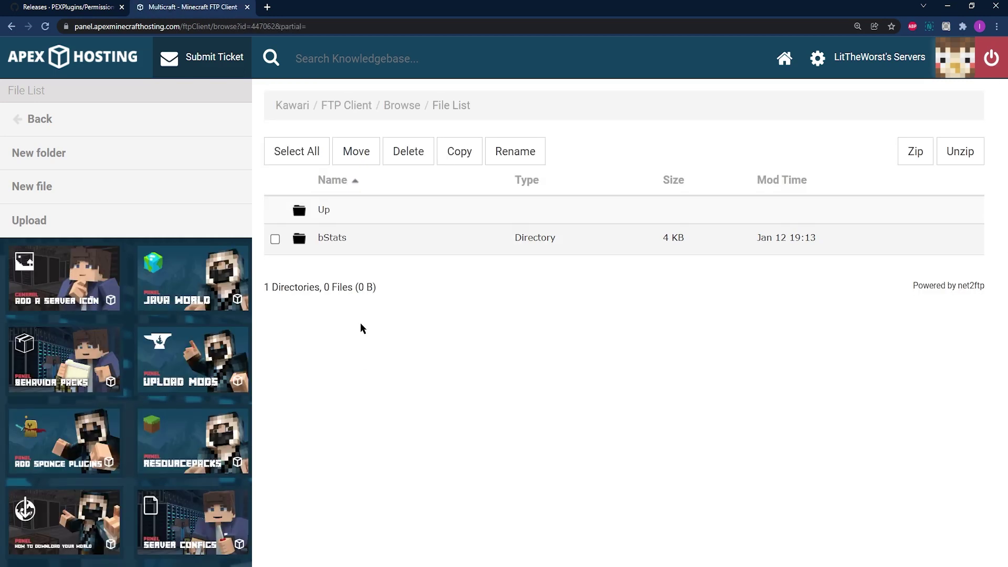
- Drag PermissionsEx-1.23.4.jar from the permissionsex folder onto the /plugins upload area until Uploaded 1/1 files
click(73, 220)
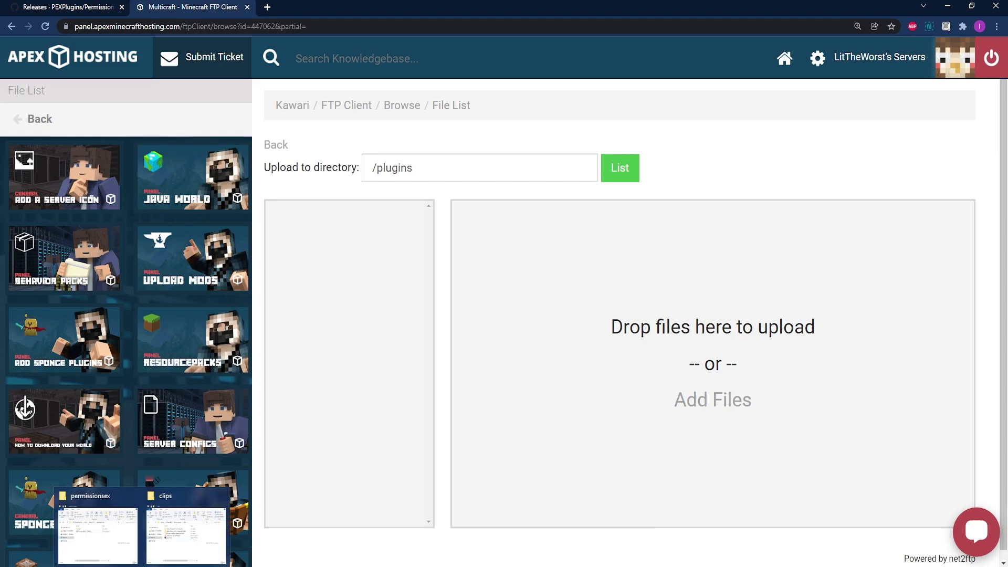
click(96, 551)
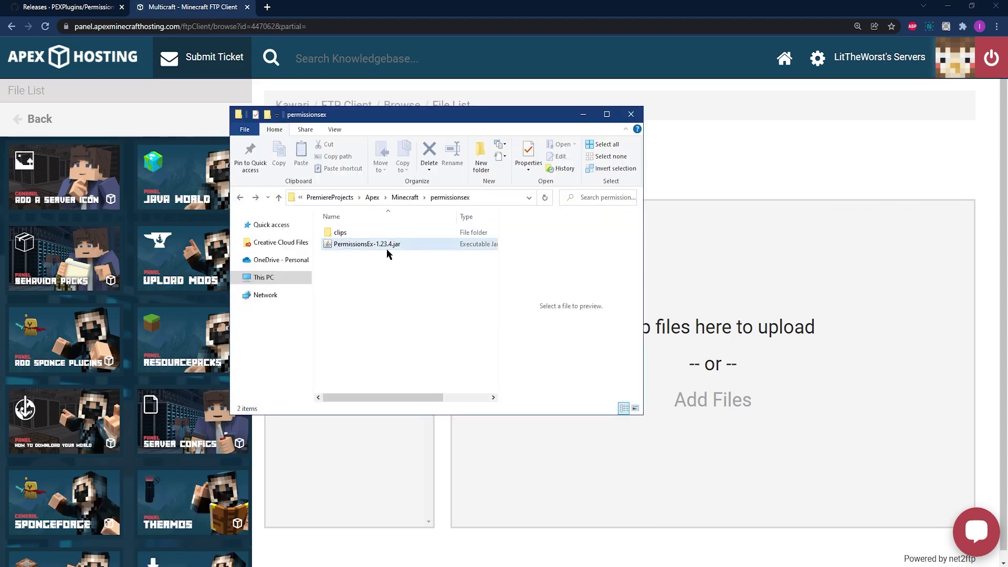
click(369, 245)
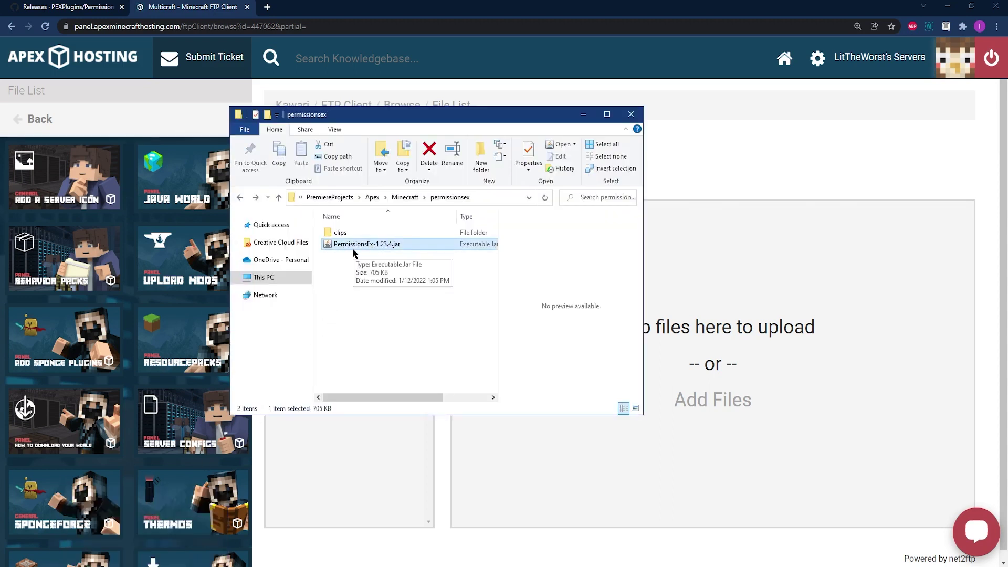
drag(349, 250, 736, 327)
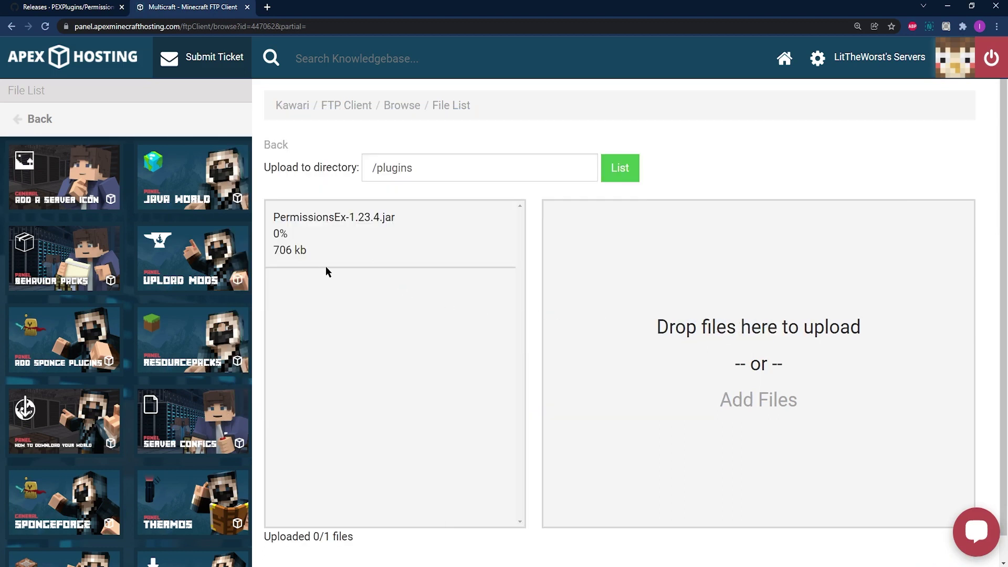
drag(317, 261, 271, 223)
- Return to the Kawari server overview via the breadcrumb and start the server
click(296, 107)
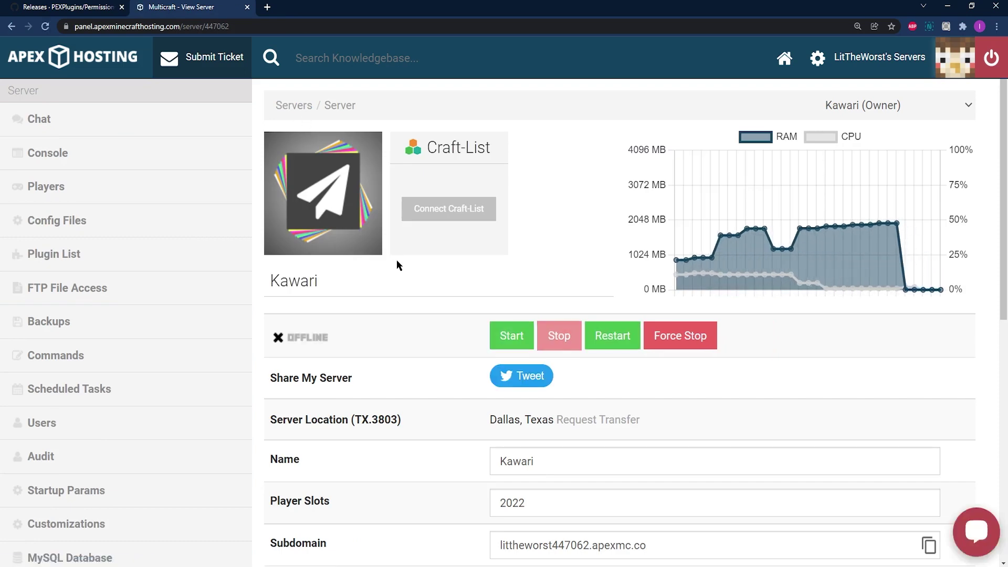
click(515, 340)
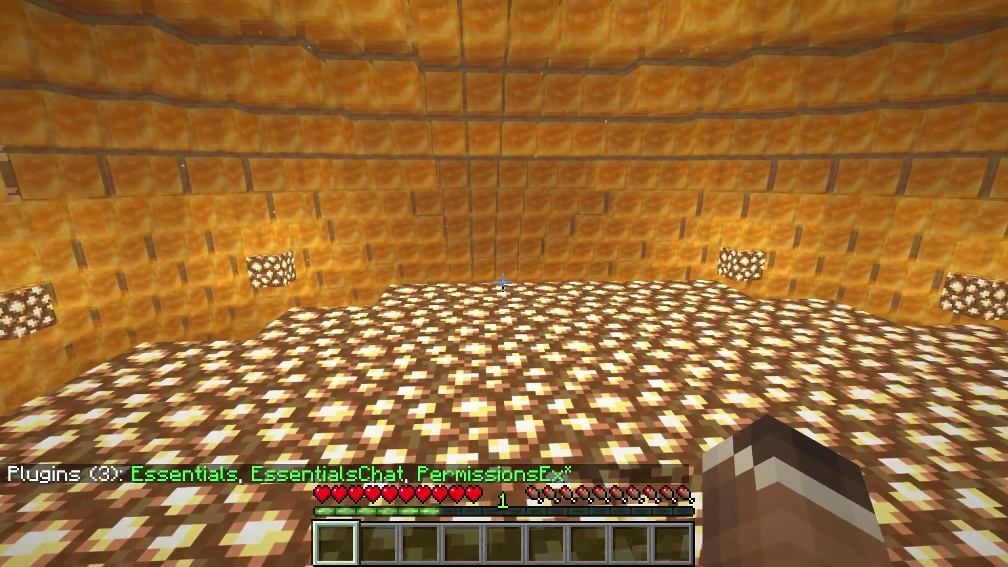
- Run /plugins in chat to list Essentials, EssentialsChat and PermissionsEx, then close chat
text(/plugins)
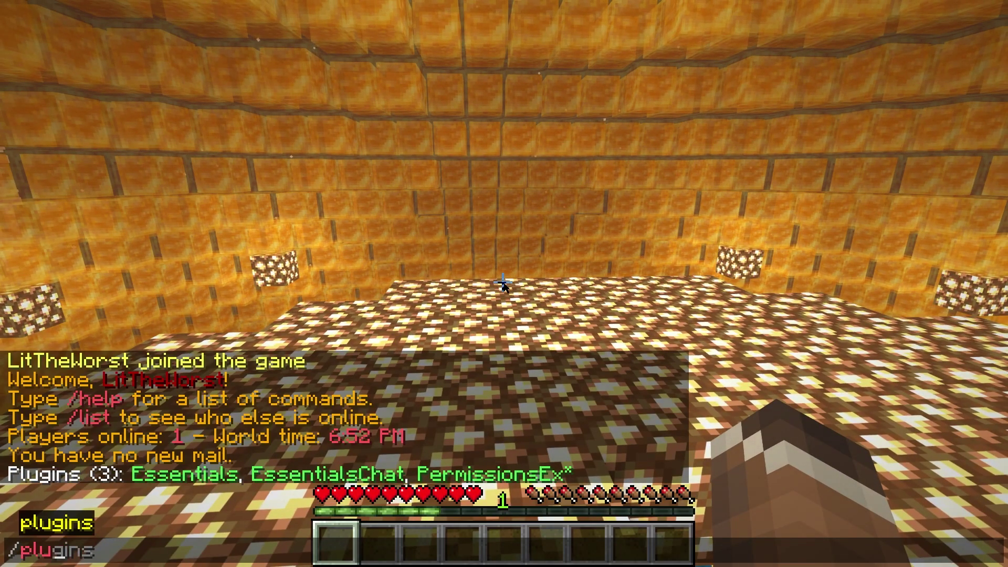
key(BackSpace)
key(Escape)
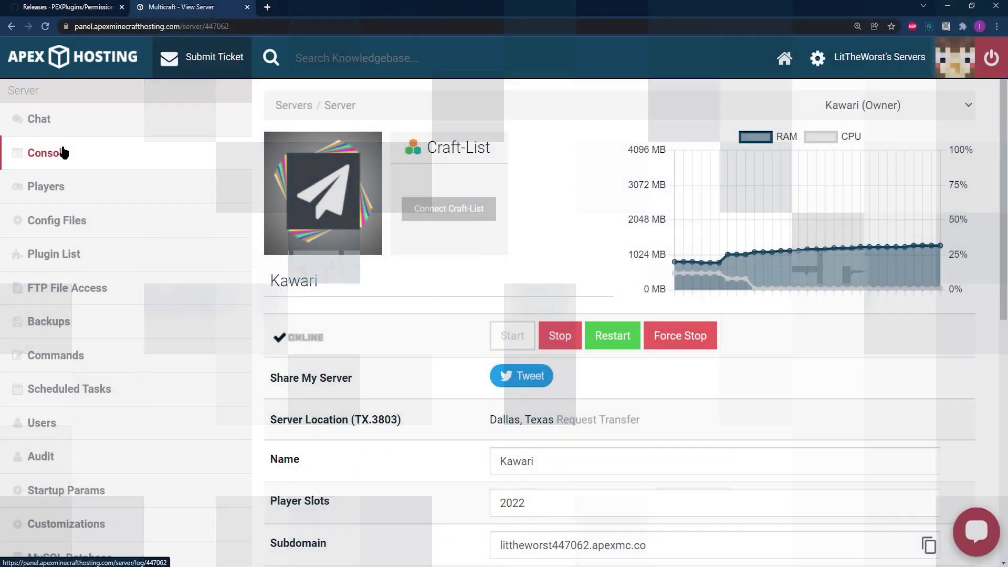
- In the Server Console, run 'pex group Admin create' to create the Admin group
click(61, 150)
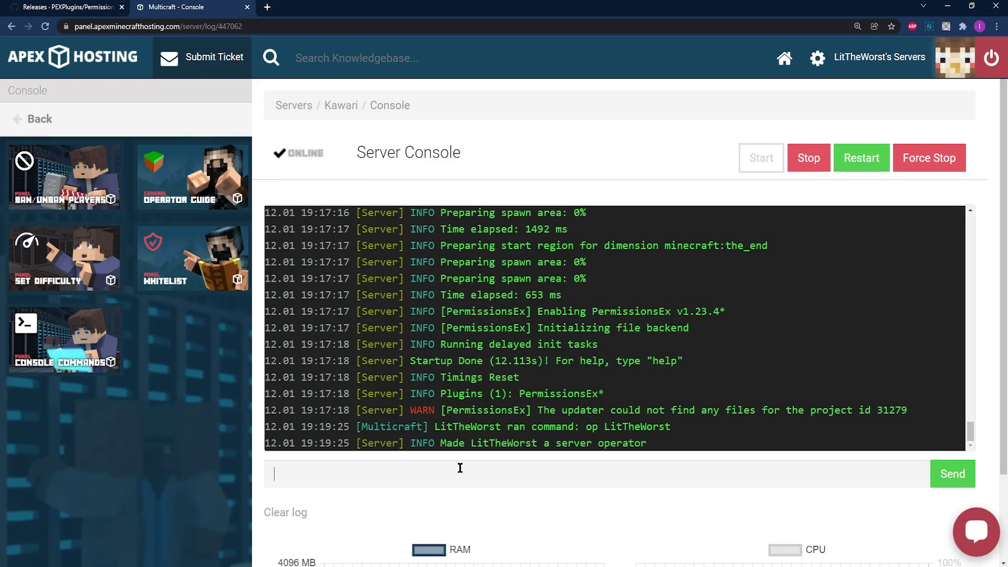
key(Return)
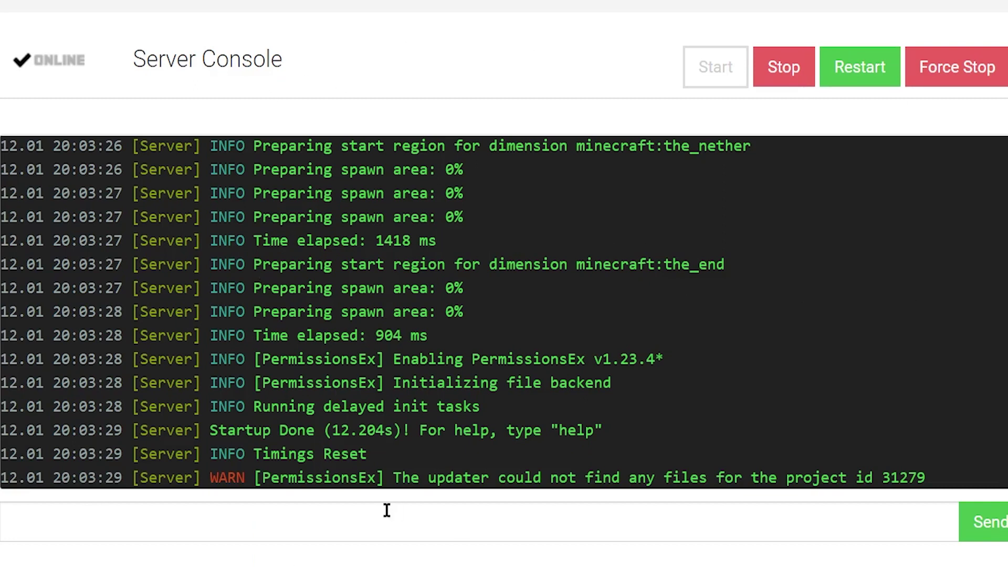
click(344, 516)
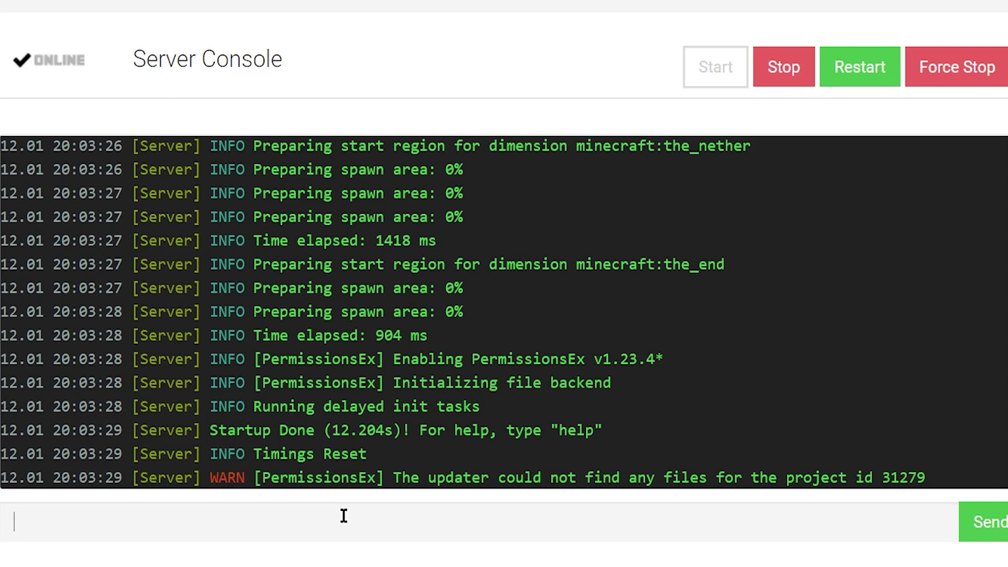
text(pex group Admin create)
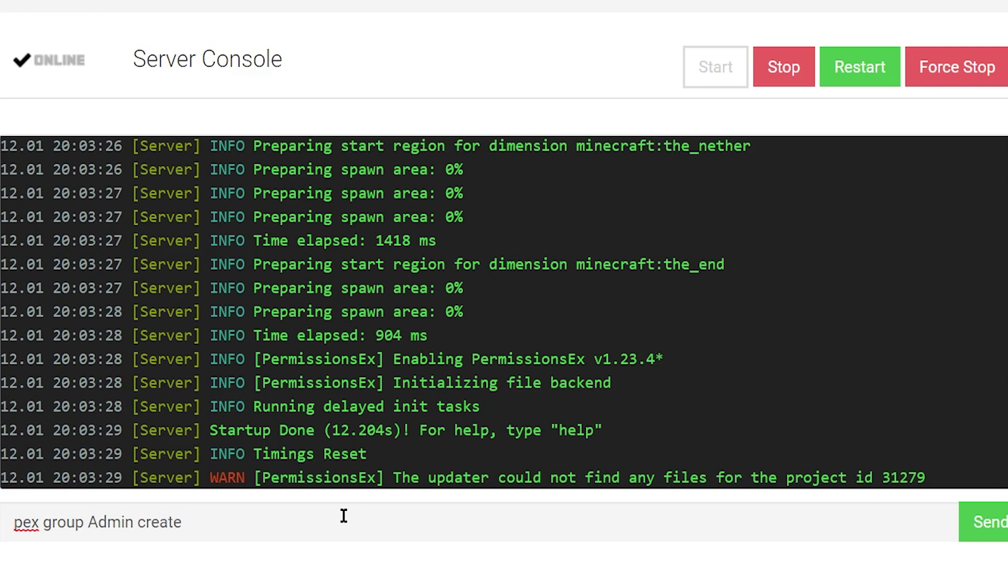
key(Return)
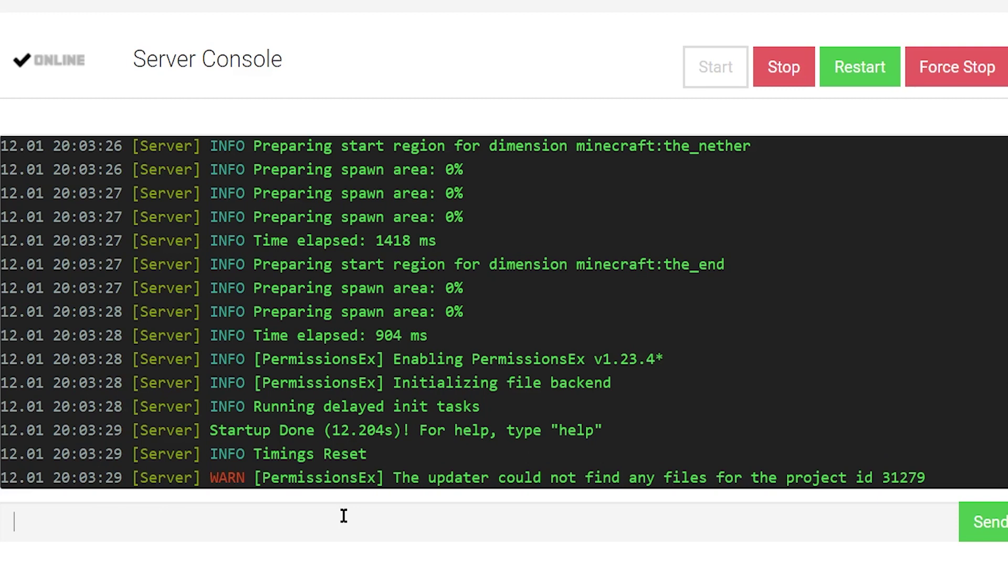
- Run 'pex group Admin add permissions.*' and highlight the confirmation lines in the log
text(p)
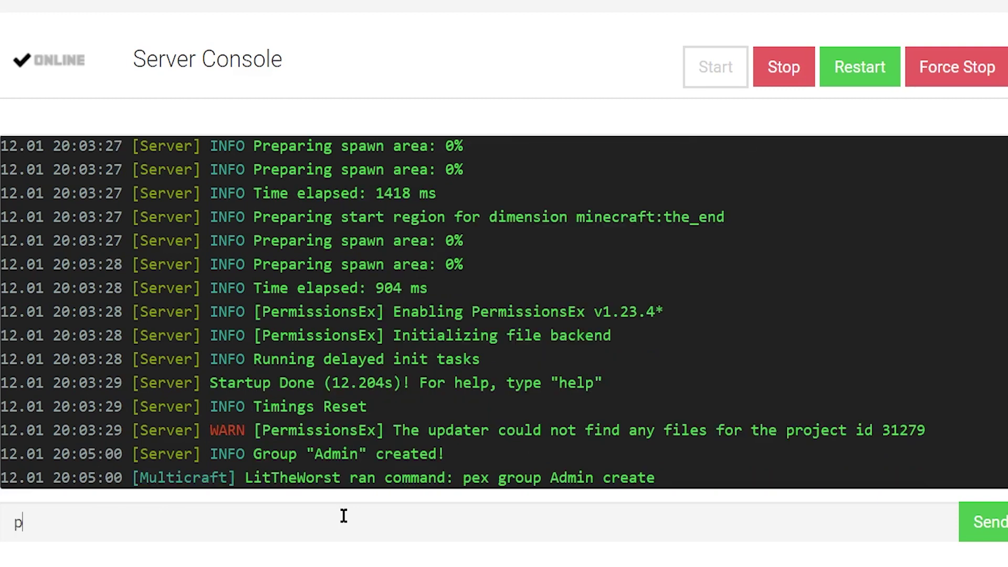
text(ex group)
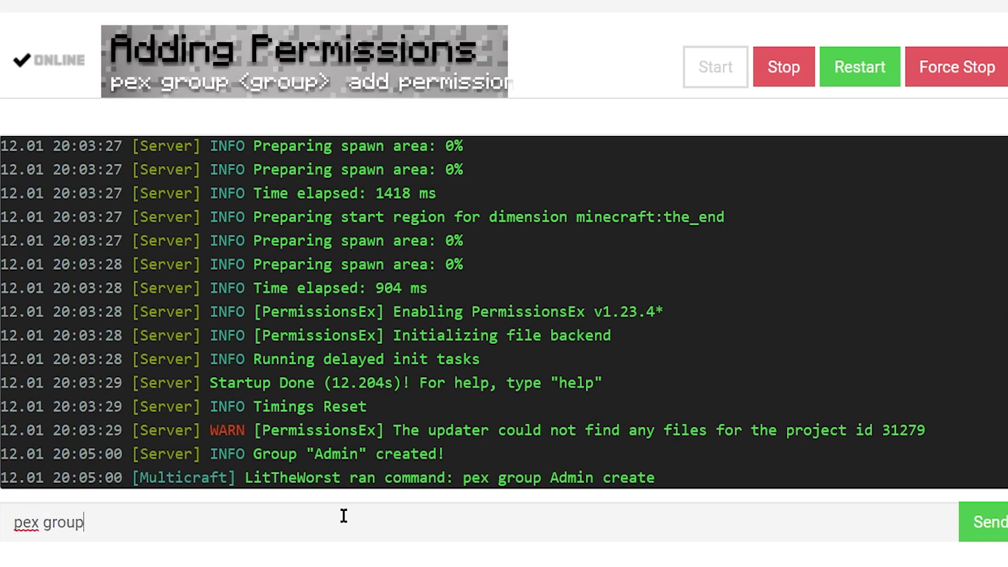
text( Admin add)
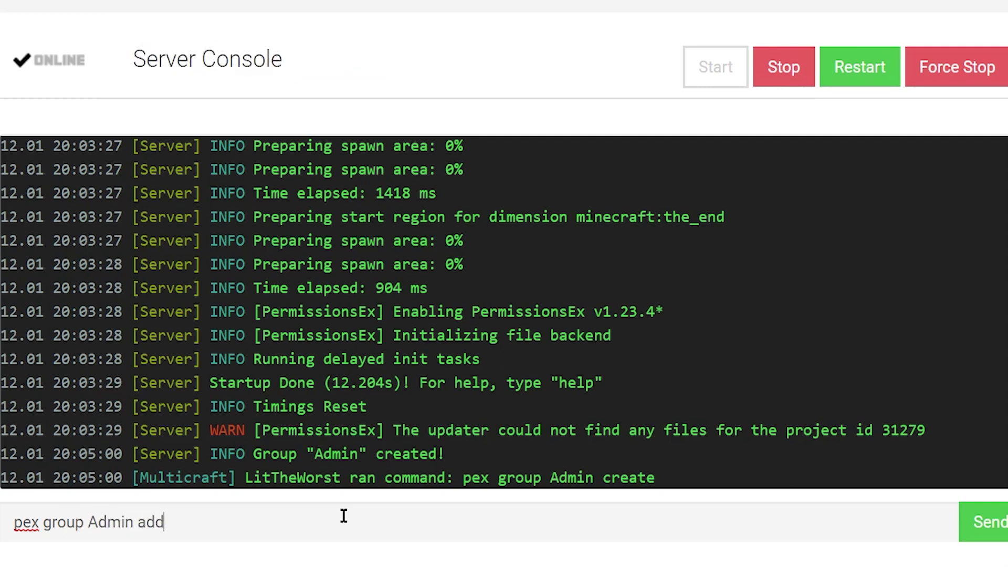
text( permissions.)
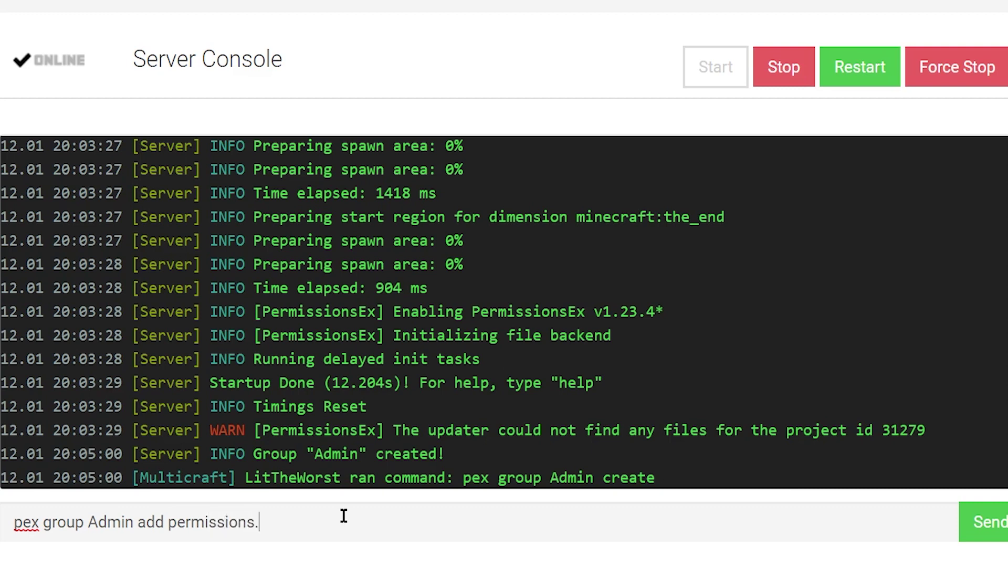
text(*)
key(Return)
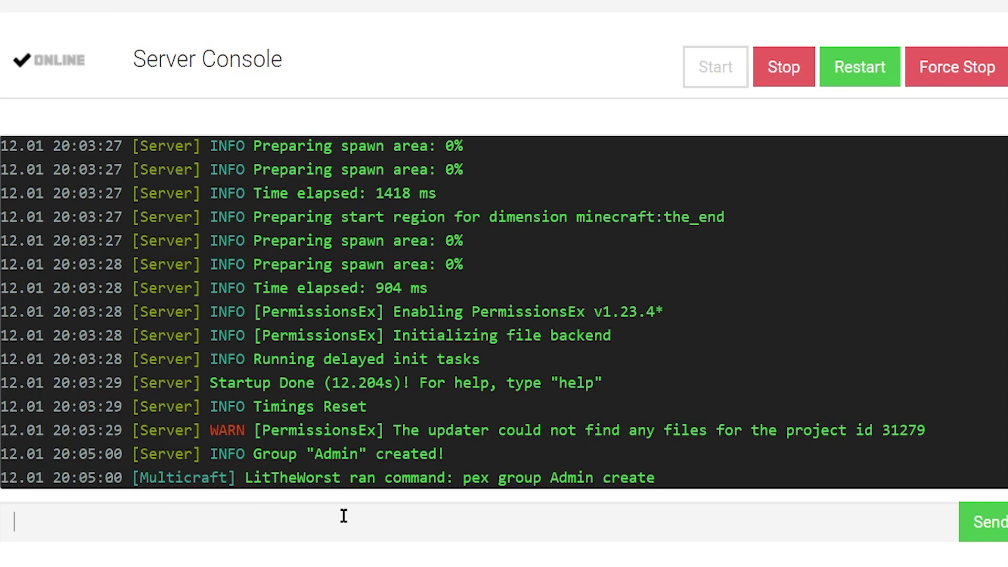
drag(782, 490, 50, 447)
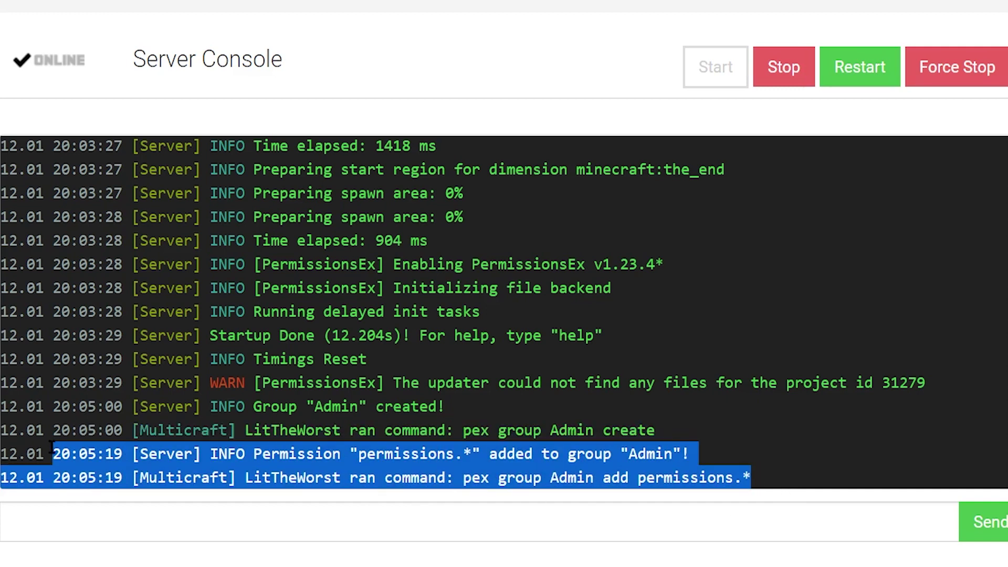
click(153, 520)
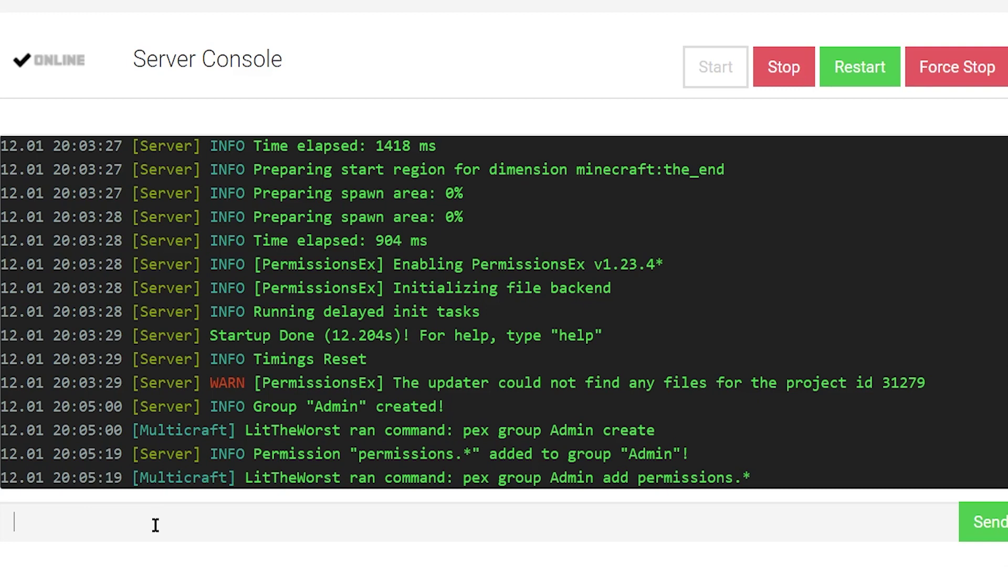
- Send 'pex user <player's username> group set Admin' from the server console to make the player Admin
text(pex user)
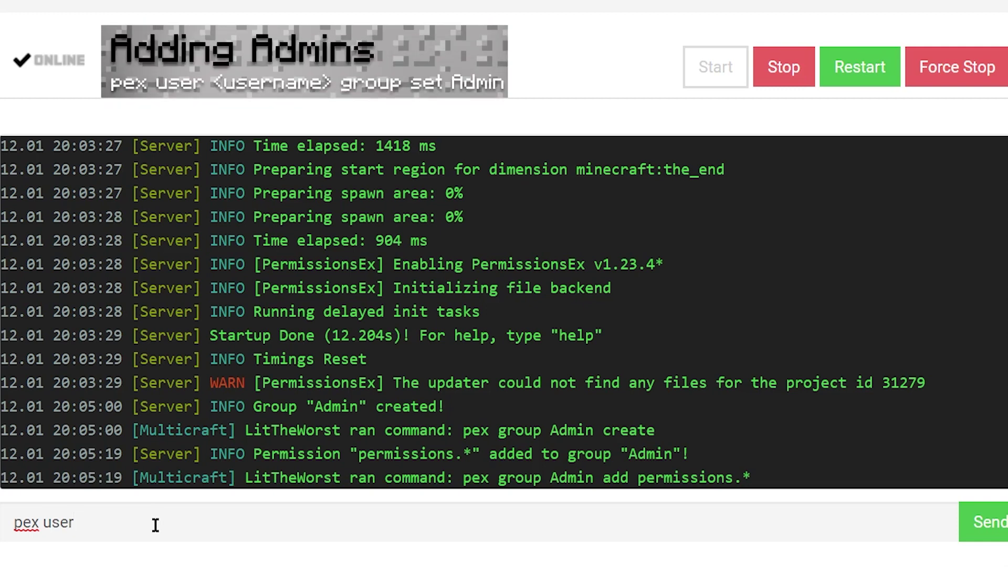
text(L)
text(itTheWorst group)
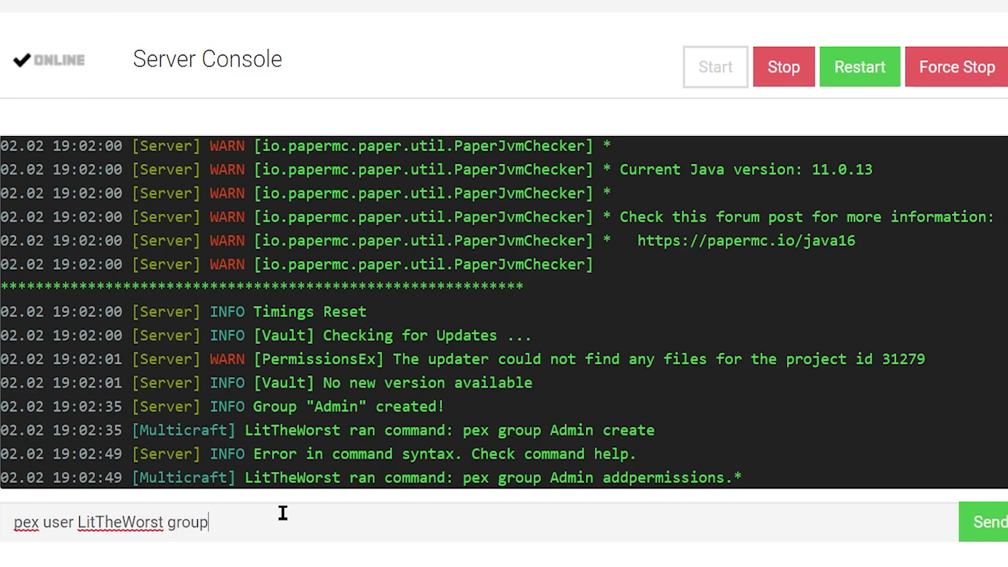
text(set Admin)
drag(448, 533, 289, 541)
click(11, 558)
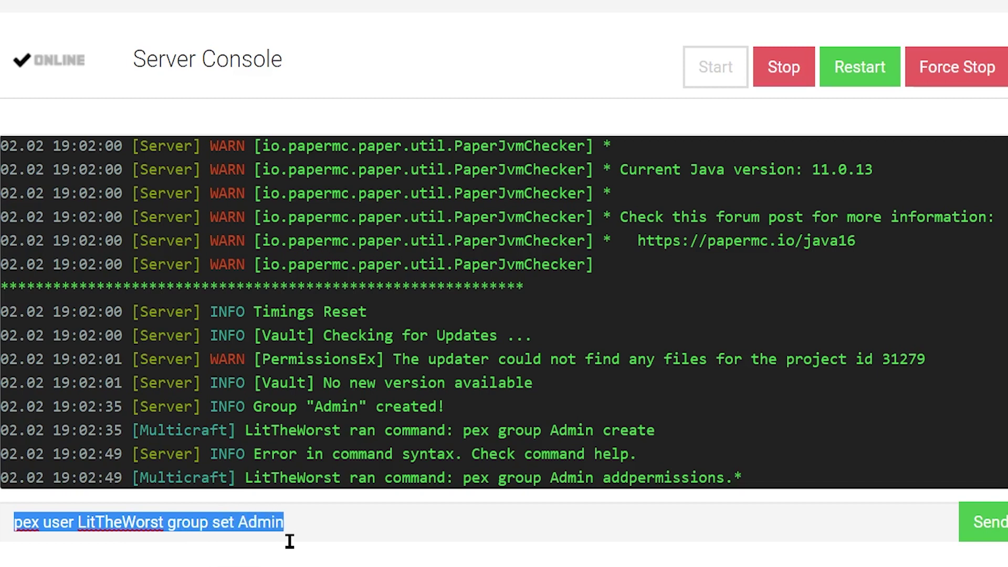
click(978, 539)
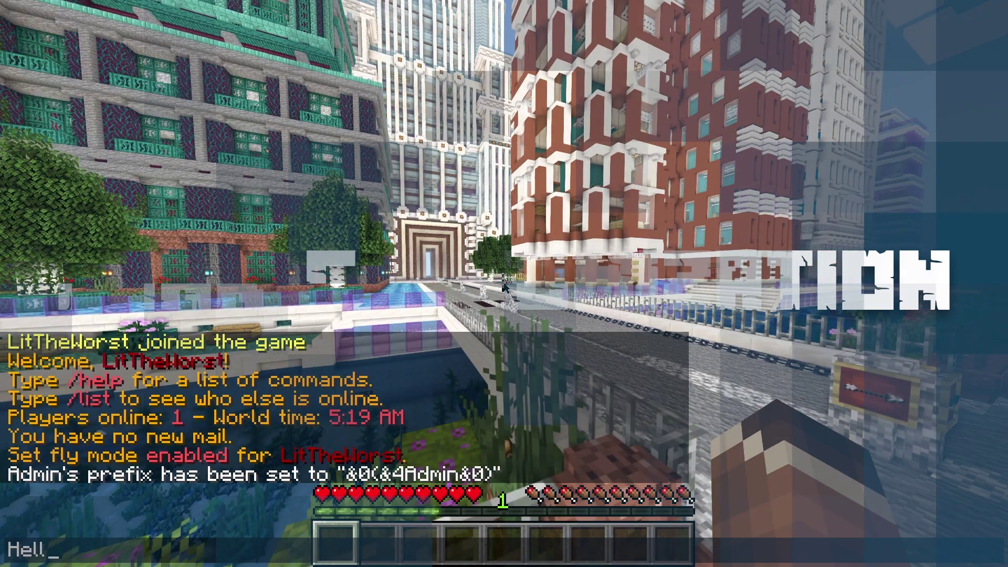
- Post 'Hello World!' in the Minecraft chat, then walk forward toward the fence
text(o Wo)
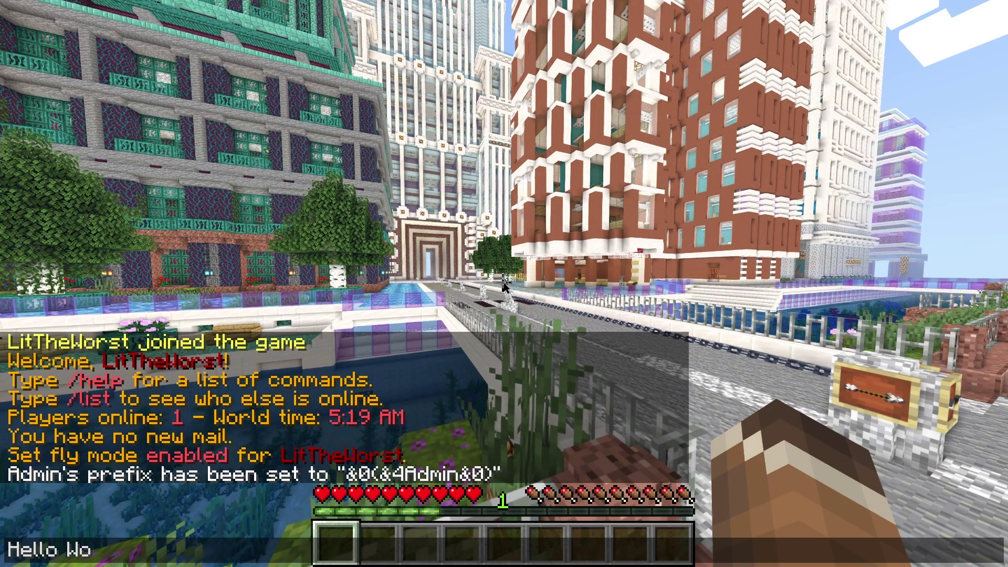
text(rld!)
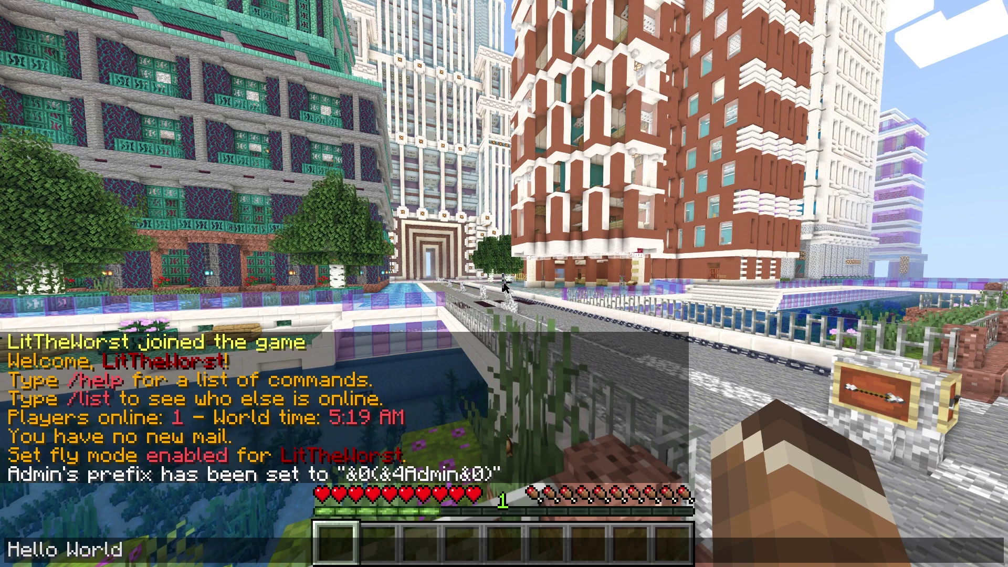
key(Return)
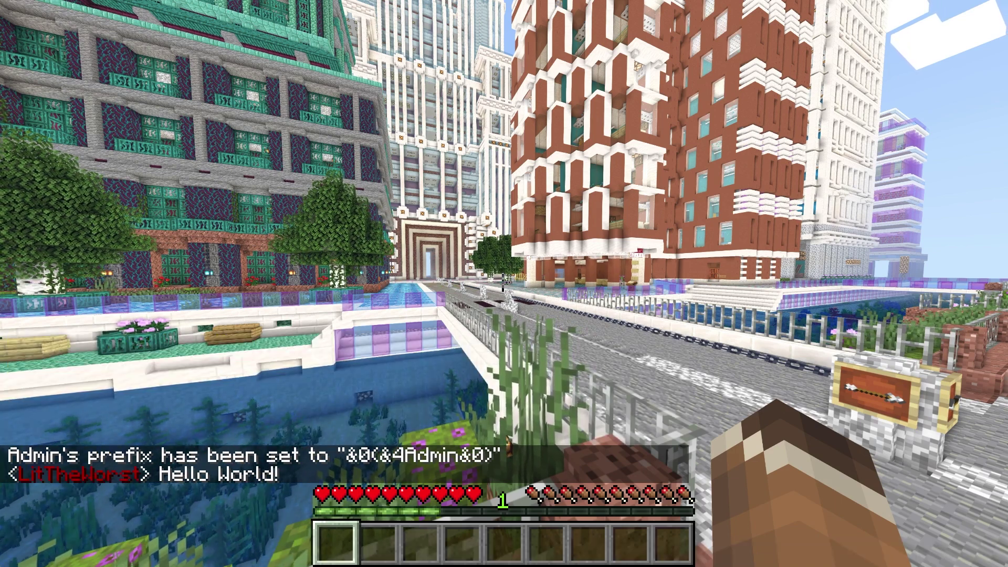
key(w)
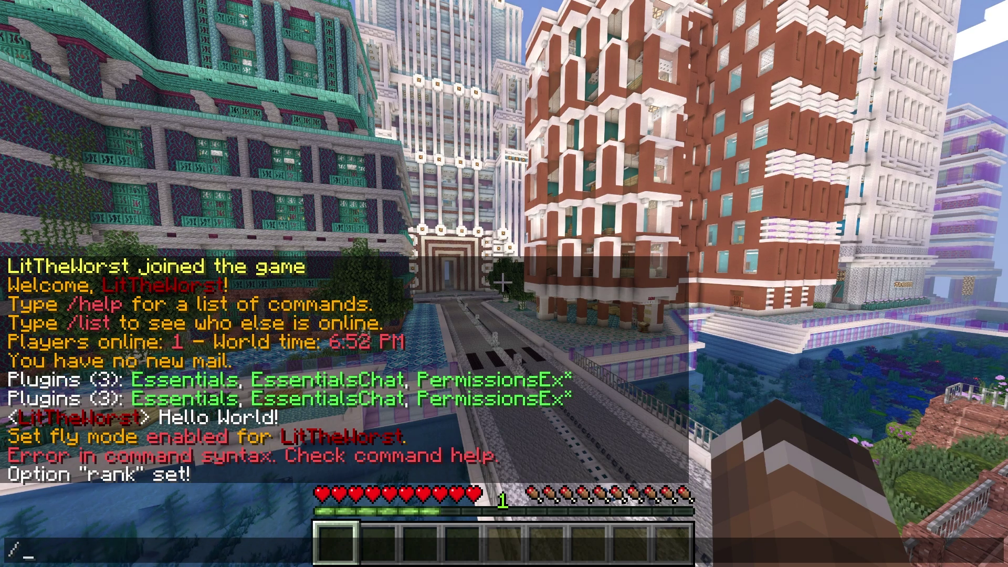
- Run '/pex group Admin set rank 1' in chat, then the same command for the Mod group
text(pex LitTheWorst)
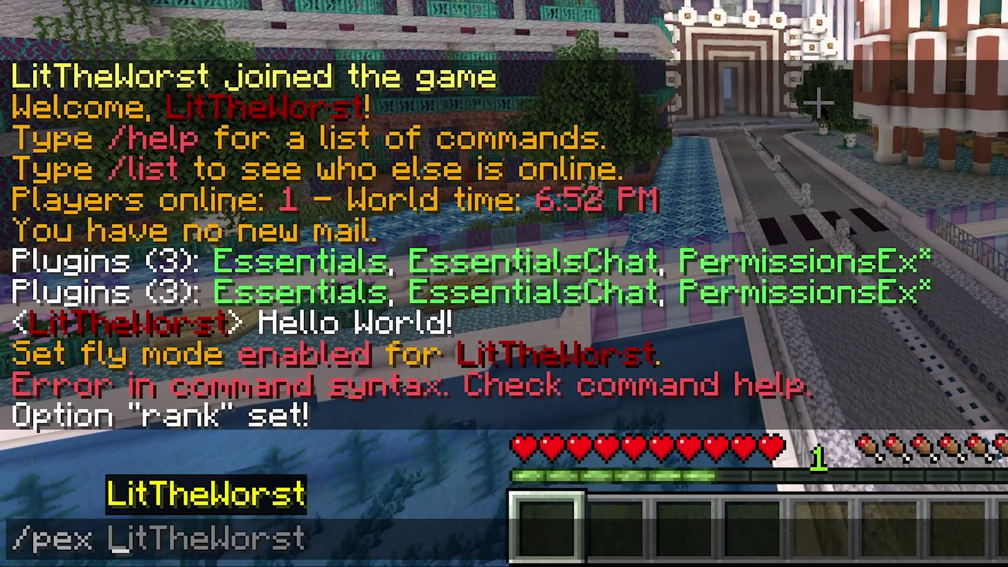
key(BackSpace)
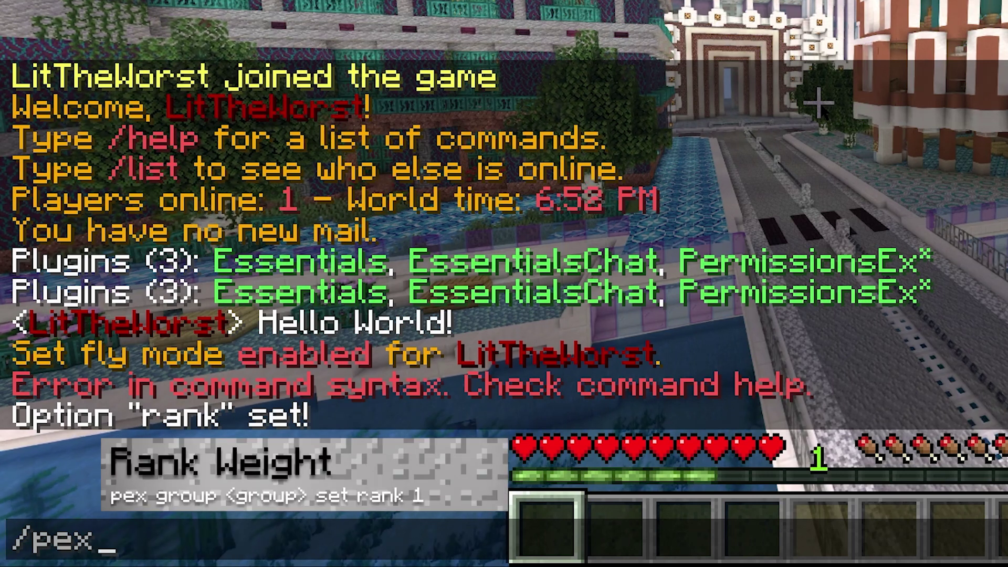
text(group Admin s)
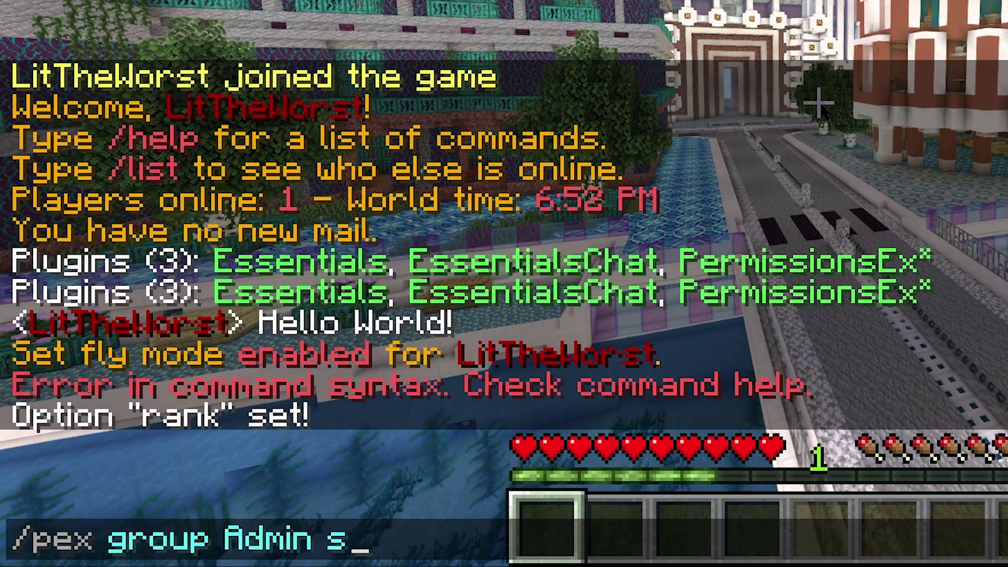
text(et)
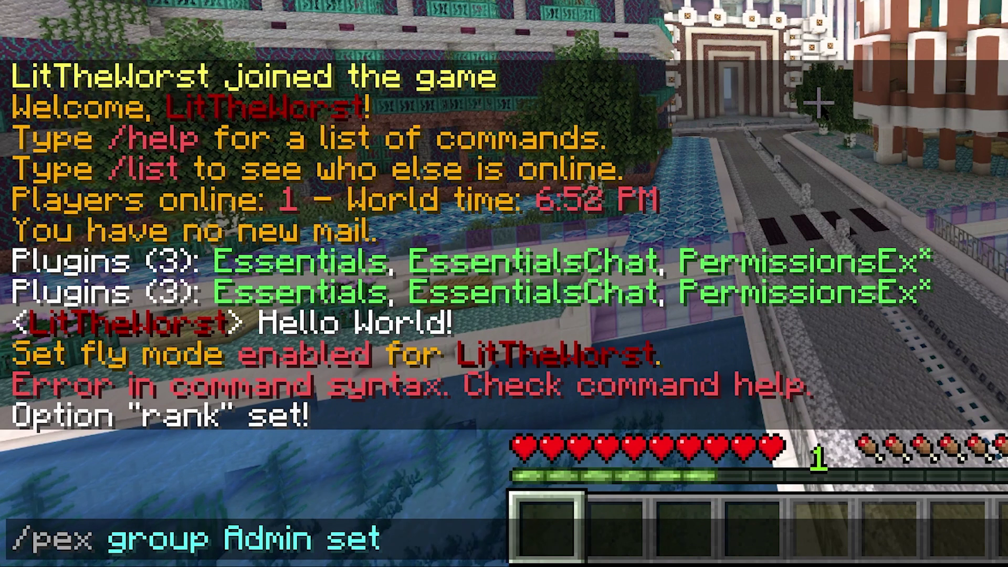
text( rank )
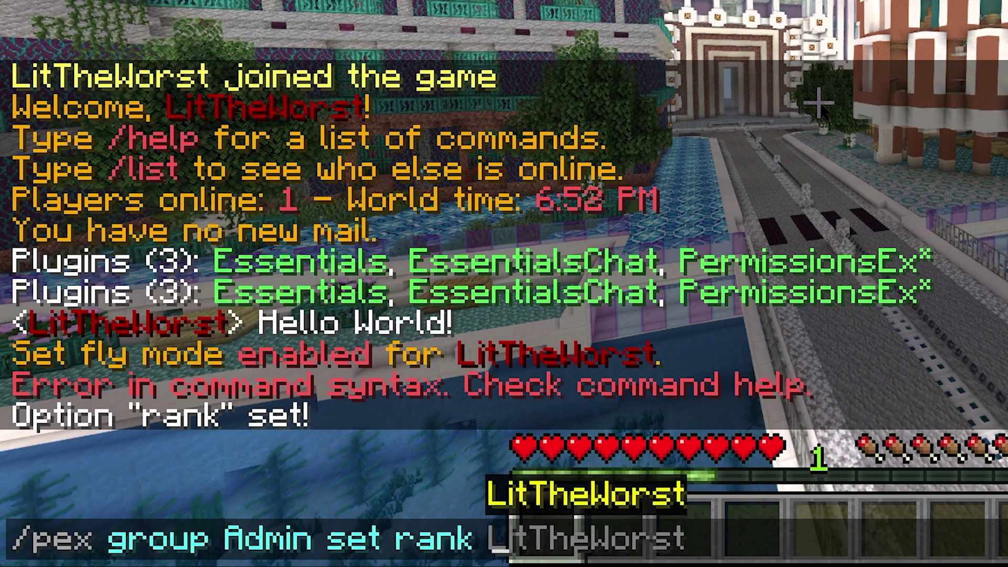
text(1)
key(Return)
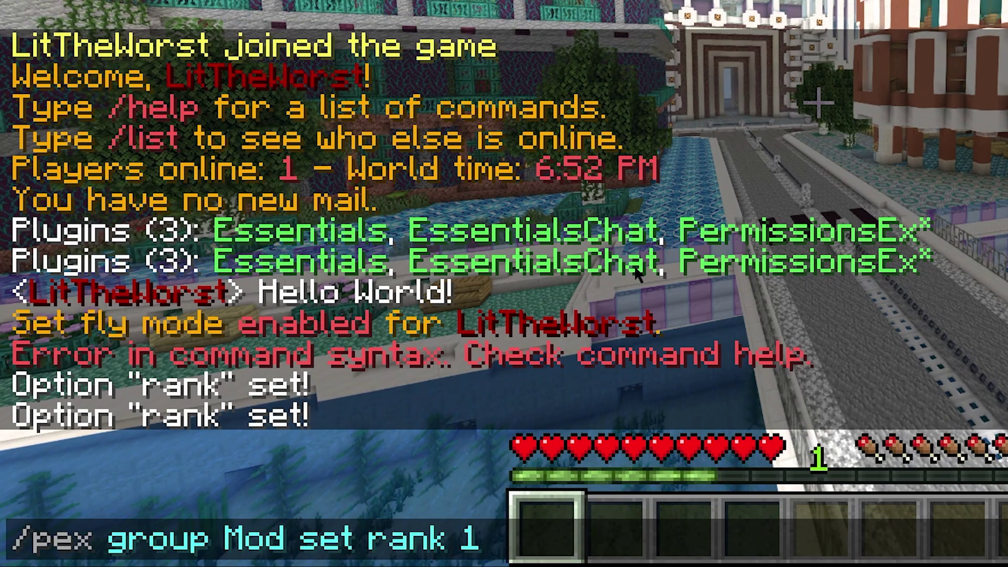
key(Return)
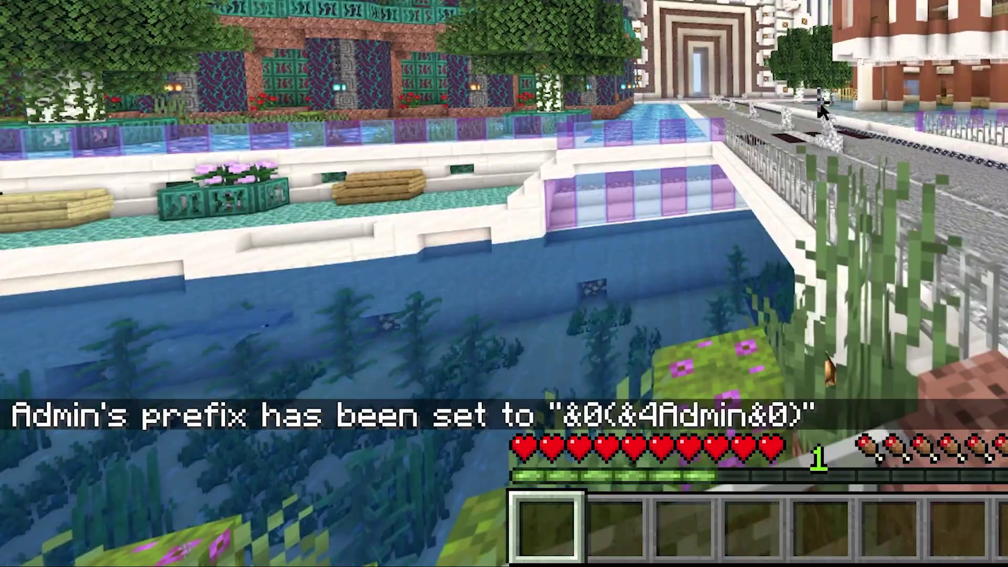
- Post 'Hello World!' in the Minecraft chat again
text(tHello )
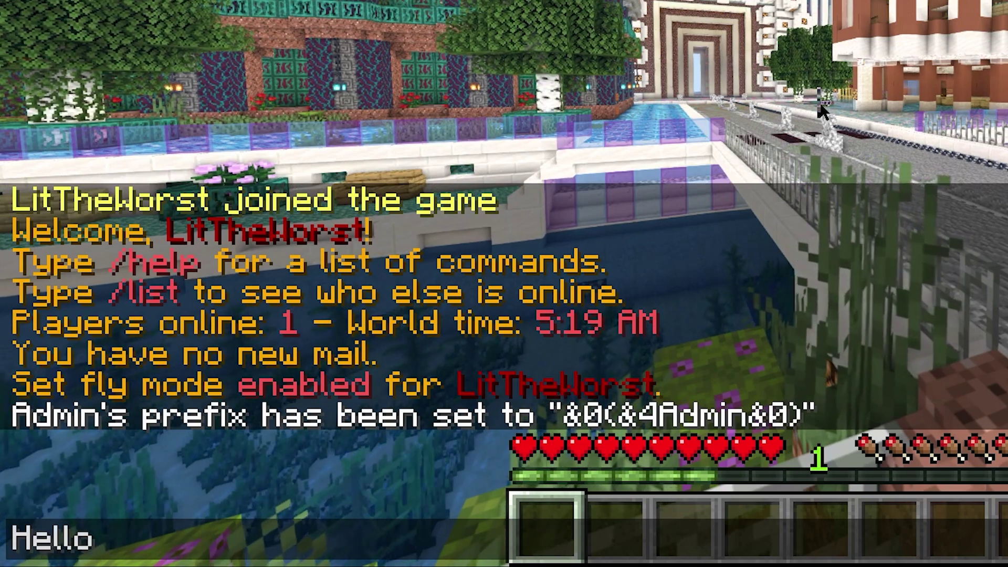
text(Woel)
key(BackSpace)
key(BackSpace)
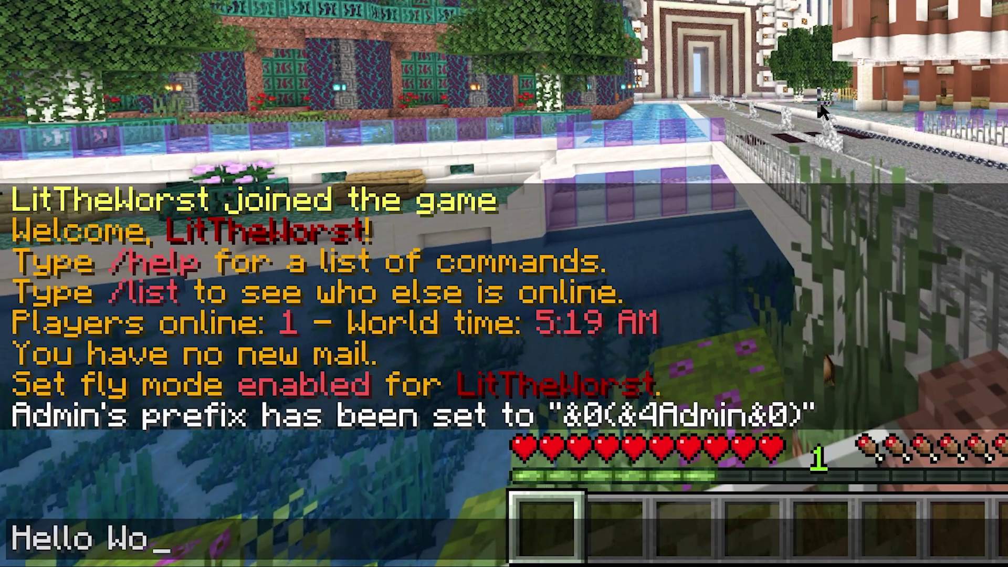
text(rld!)
key(Return)
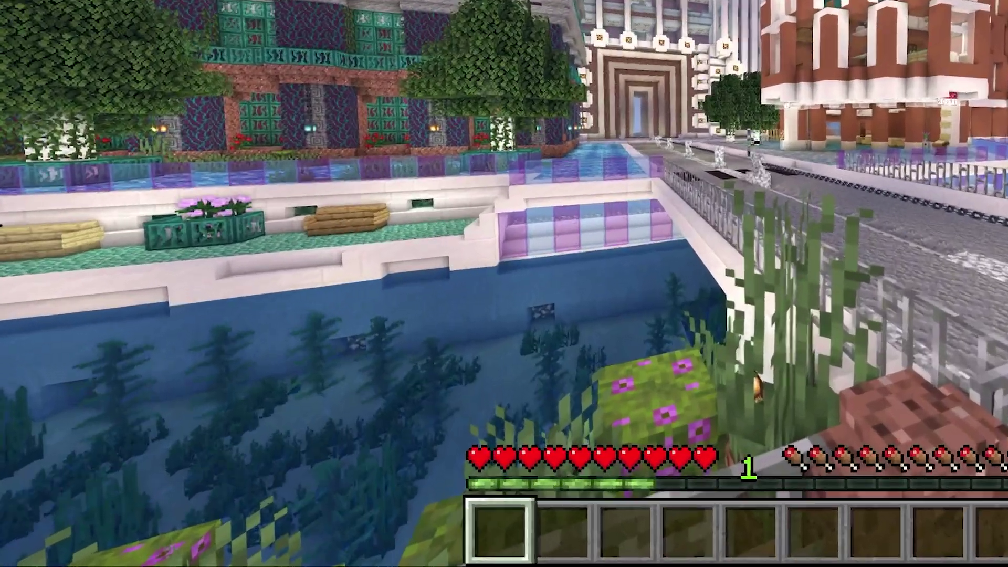
- Submit the /pex command giving the Admin group the prefix &0(&4Admin&0)
text(/)
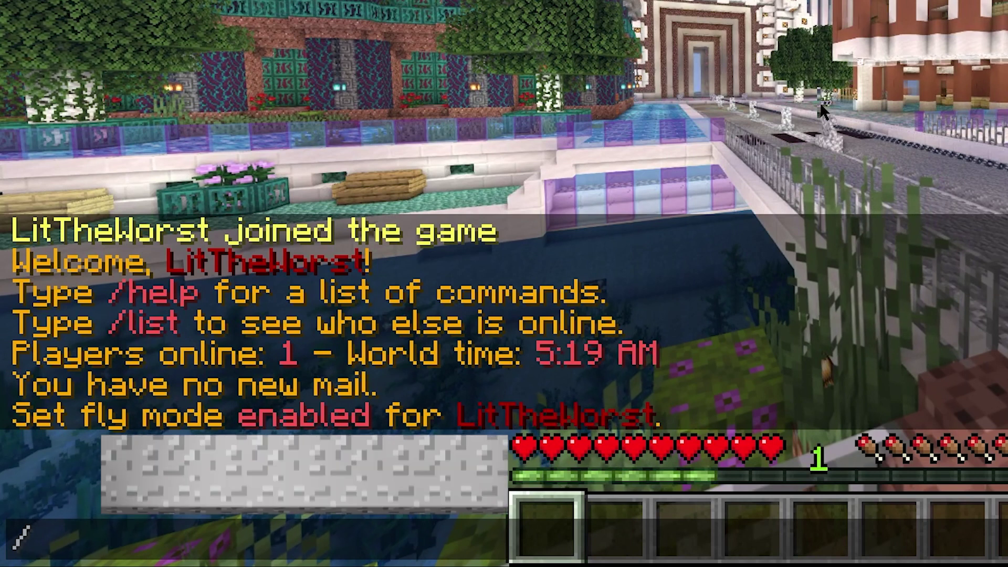
text(pex LitTheWorstg)
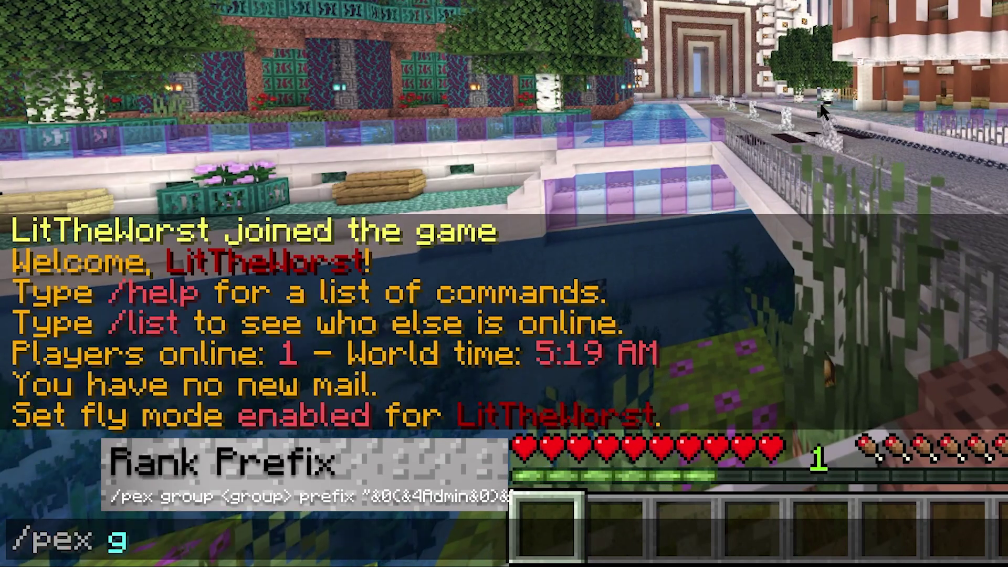
text(roup Ad)
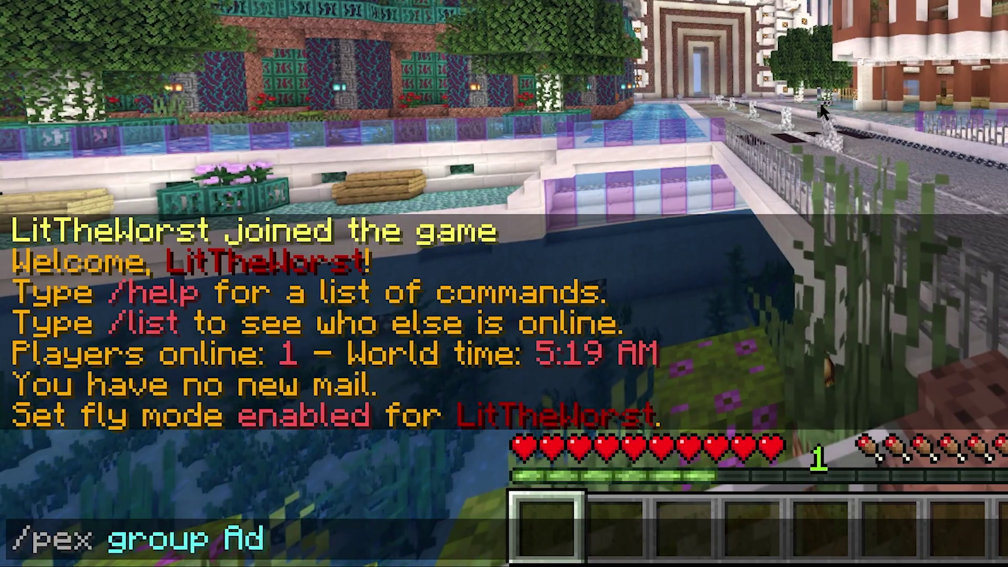
text(min )
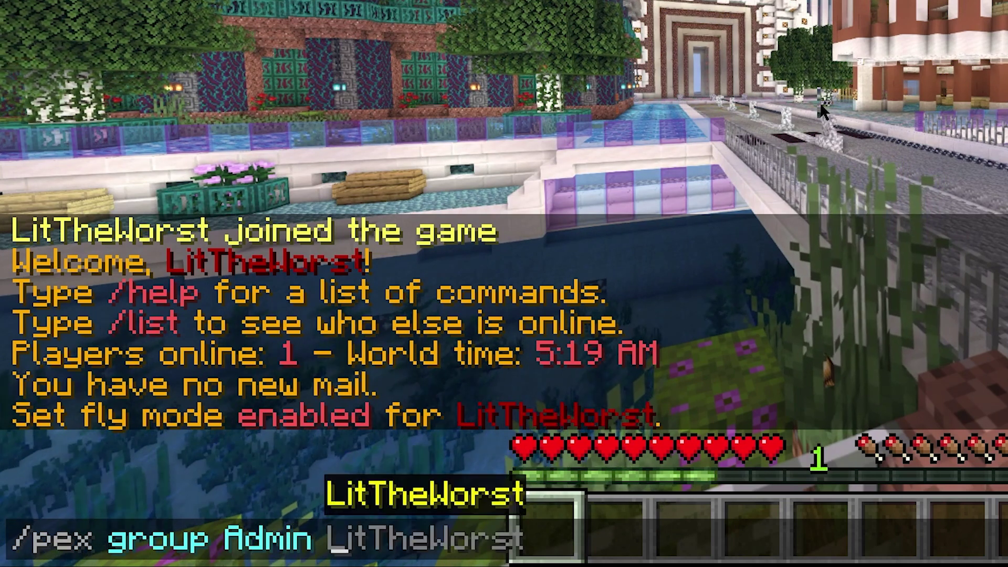
text(prefix)
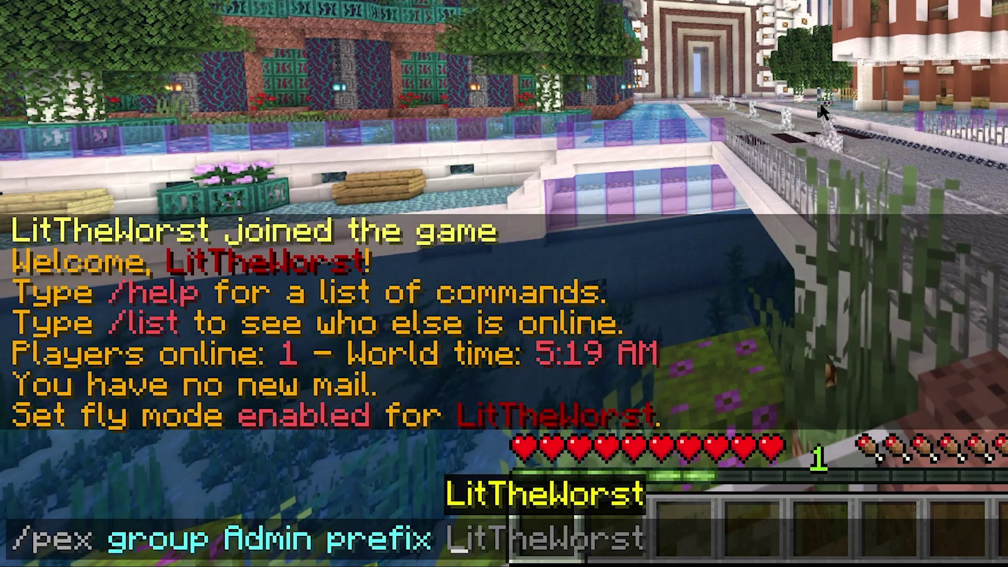
text( &)
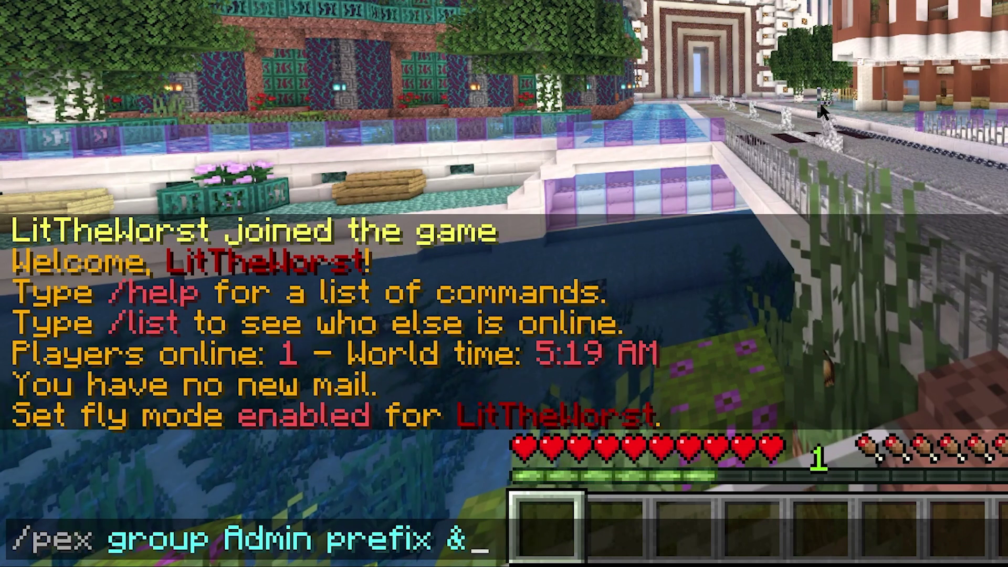
text(0)
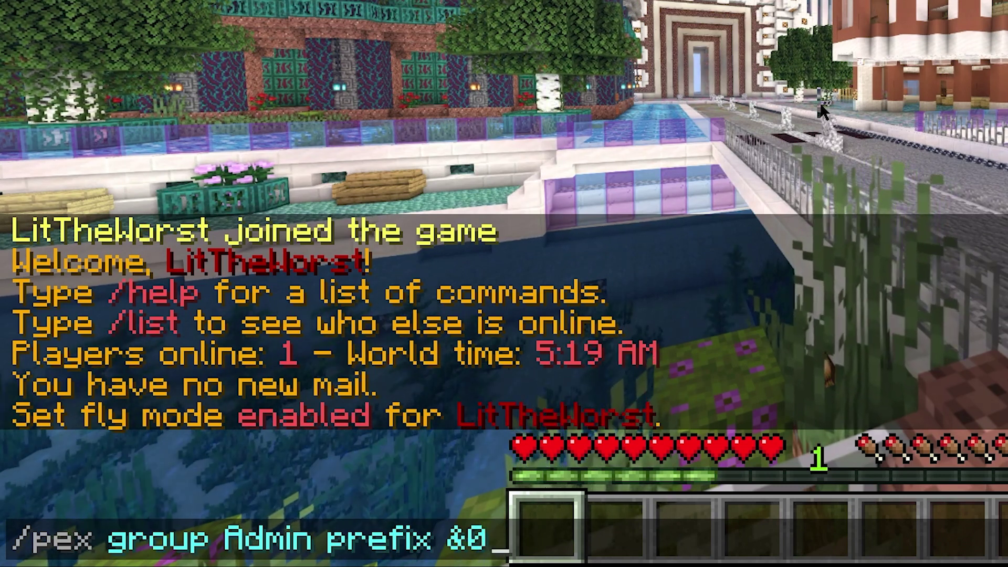
text(()
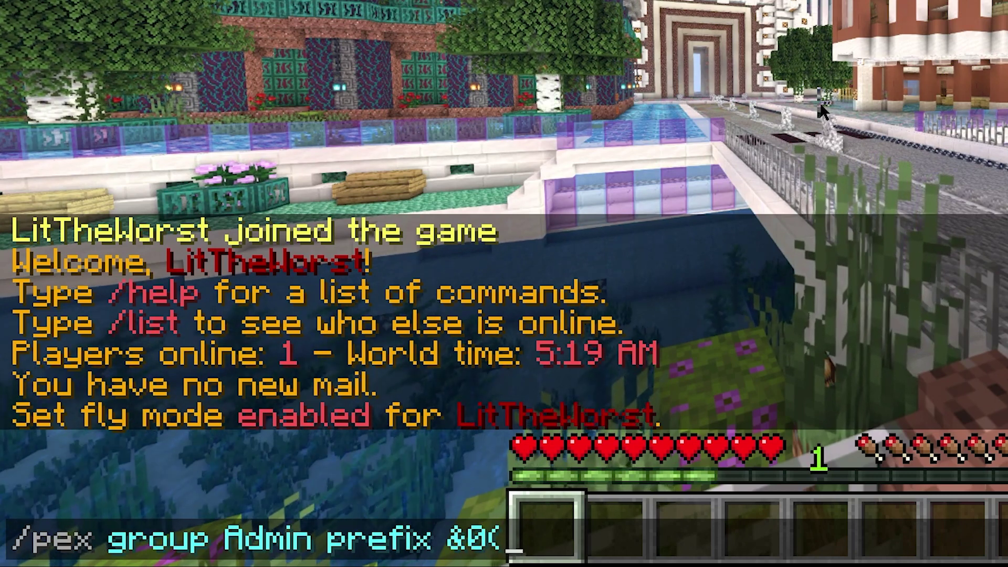
text(&4A)
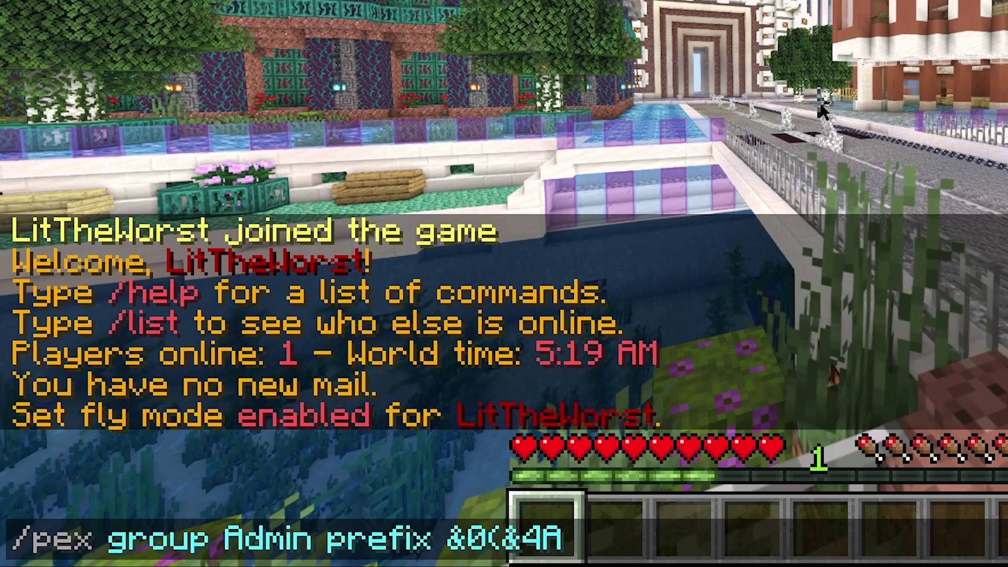
text(dmin)
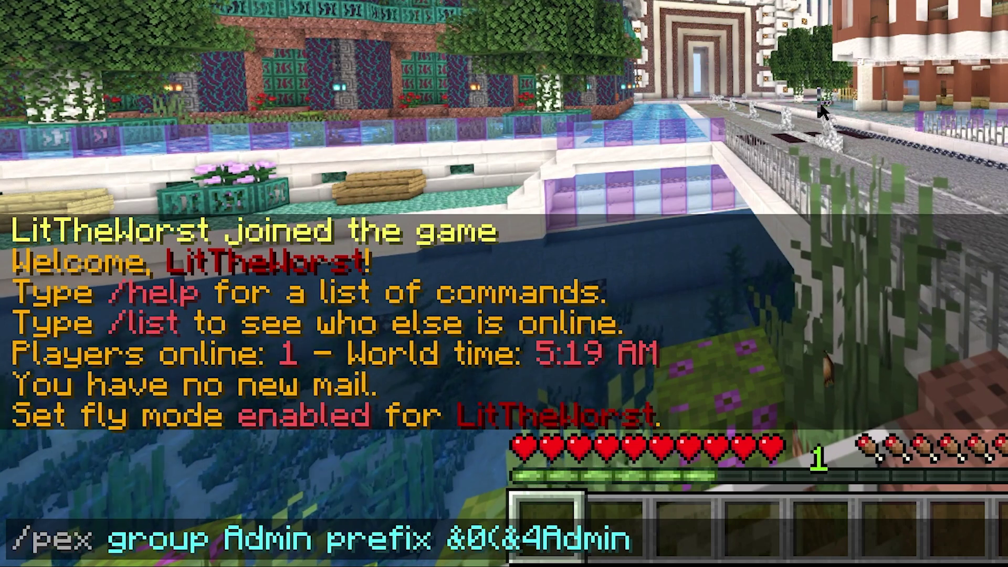
text(&)
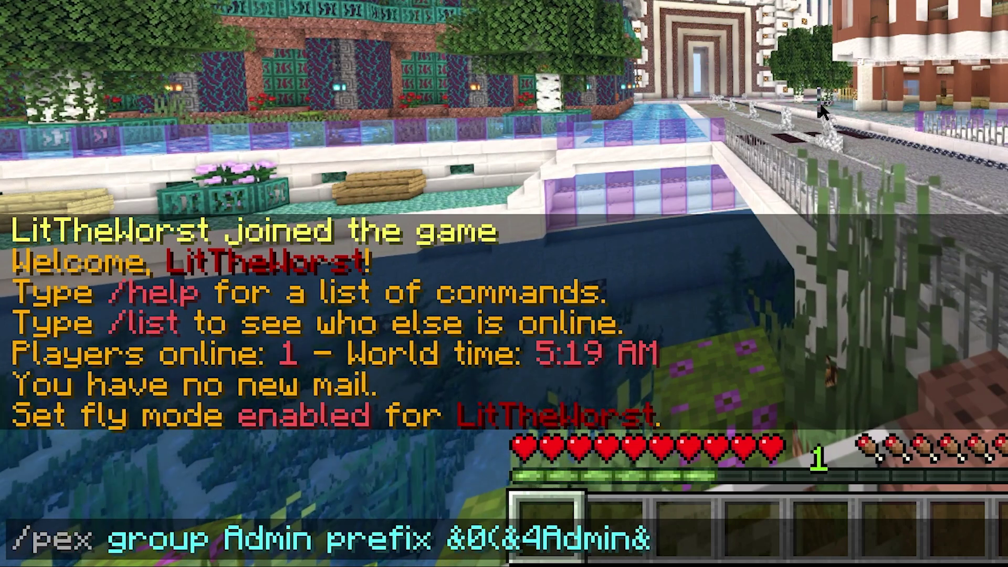
text(0)
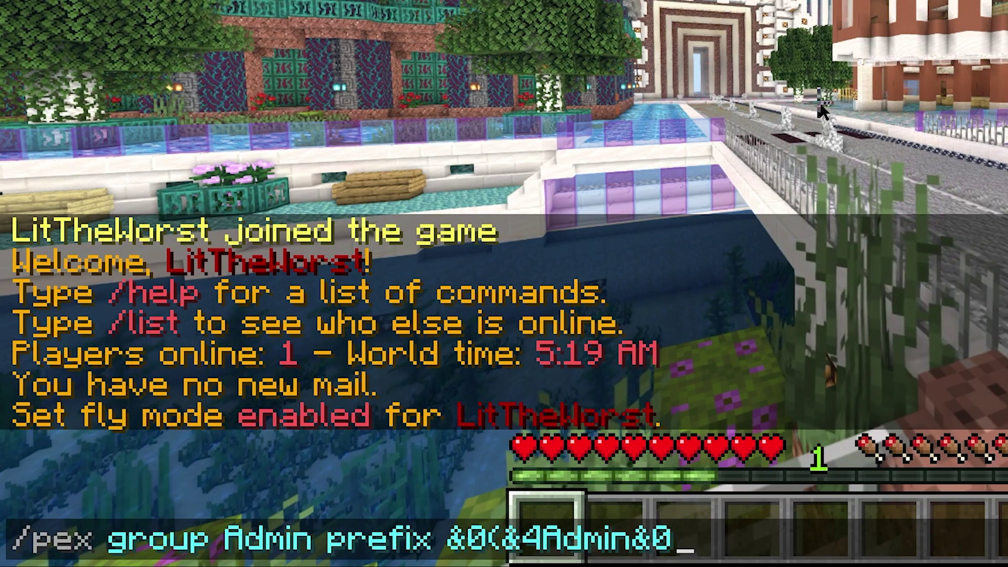
text())
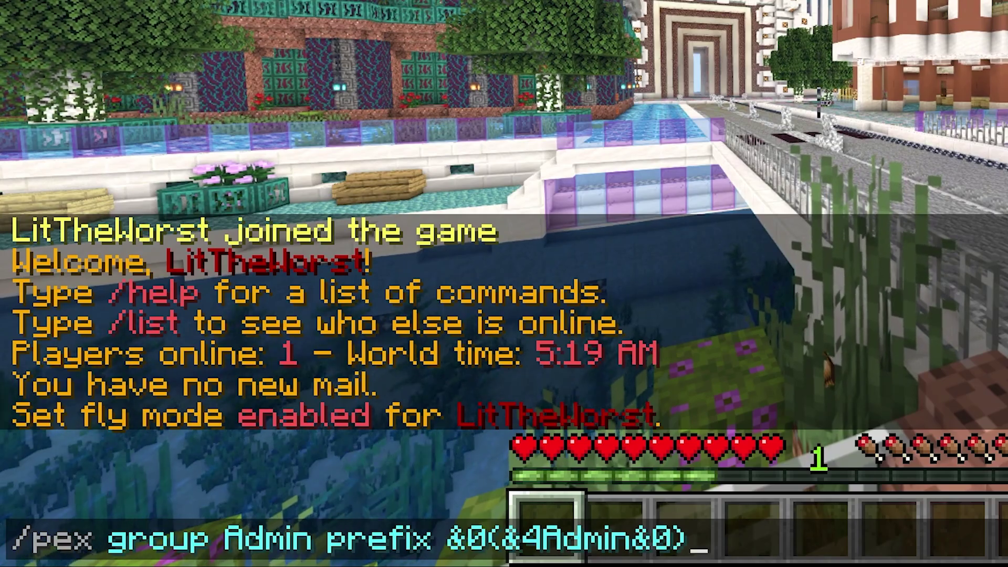
key(Return)
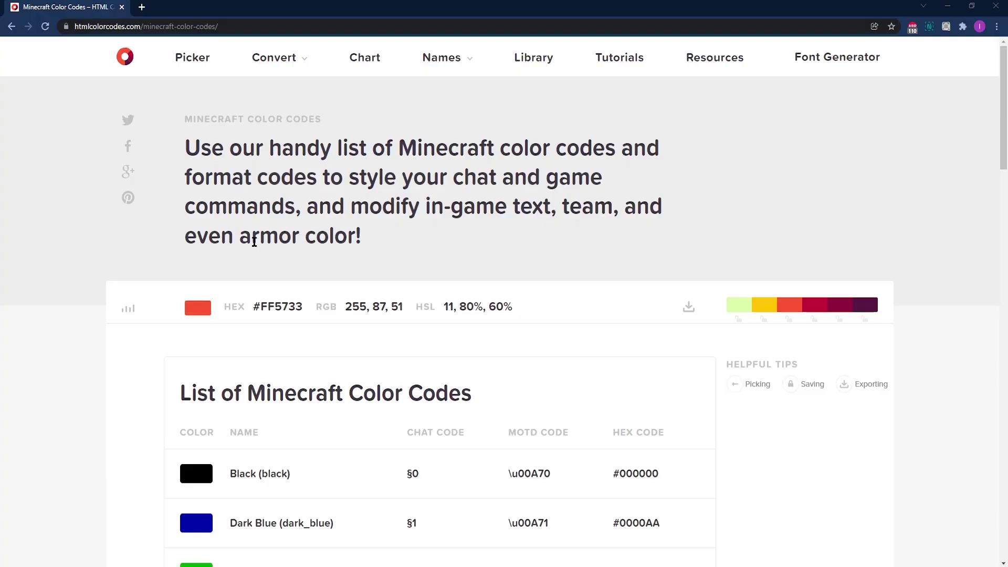
scroll(572, 302, down, 15)
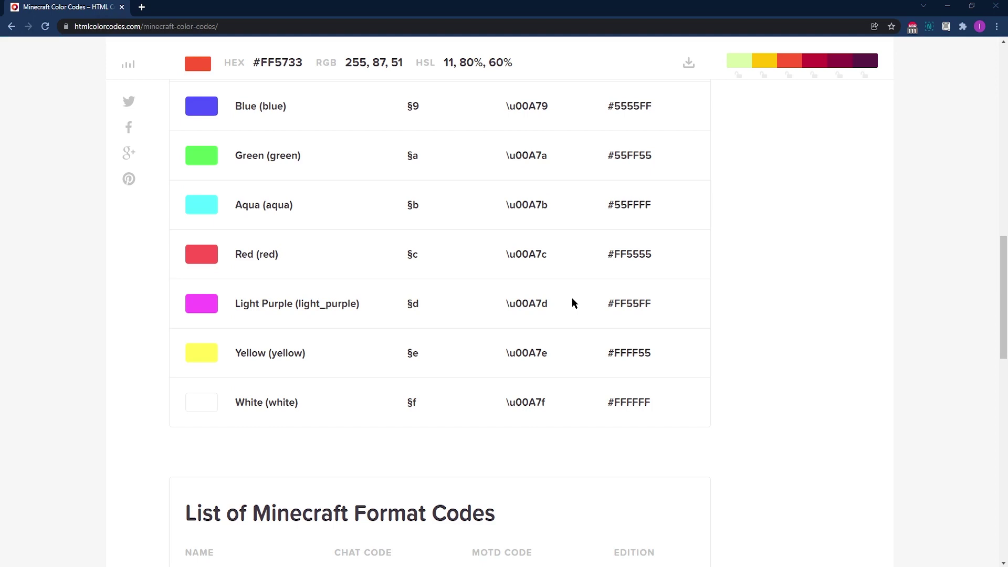
scroll(572, 300, up, 10)
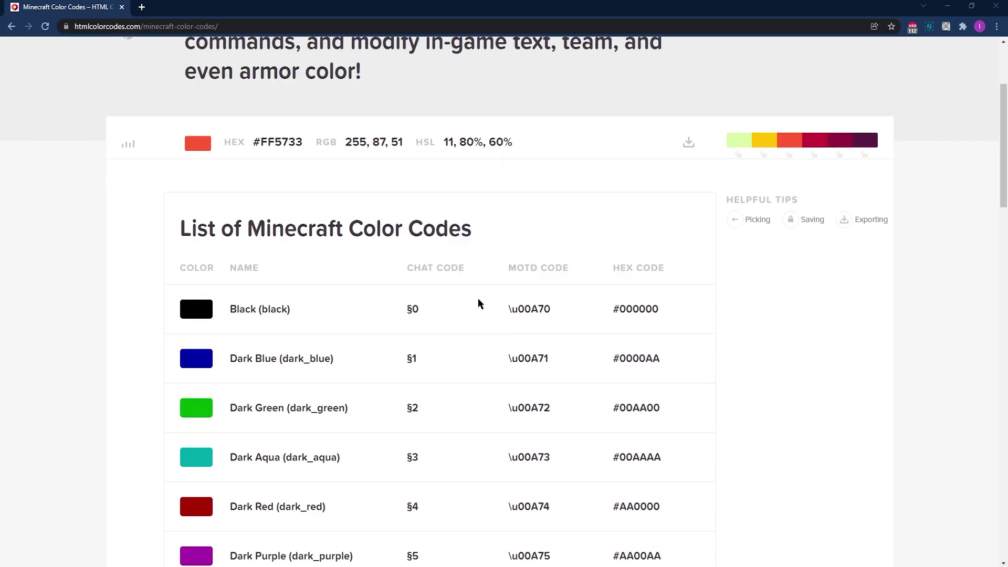
scroll(429, 367, down, 2)
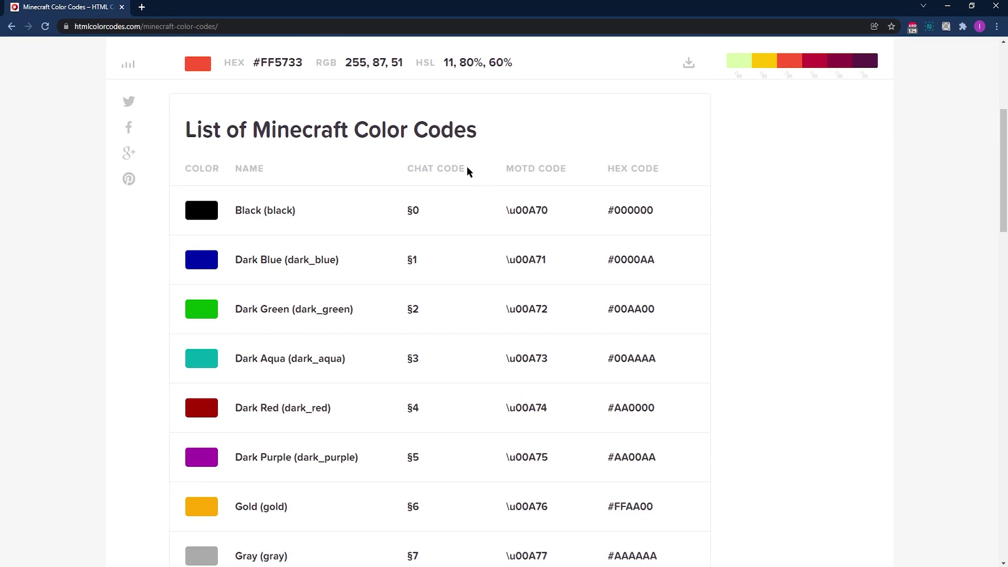
scroll(398, 210, down, 1)
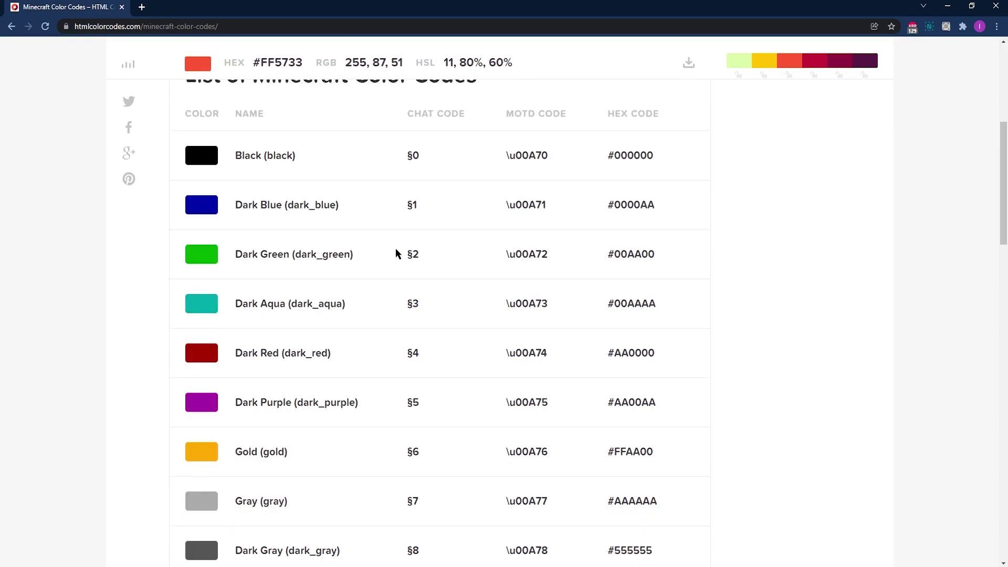
scroll(448, 389, down, 1)
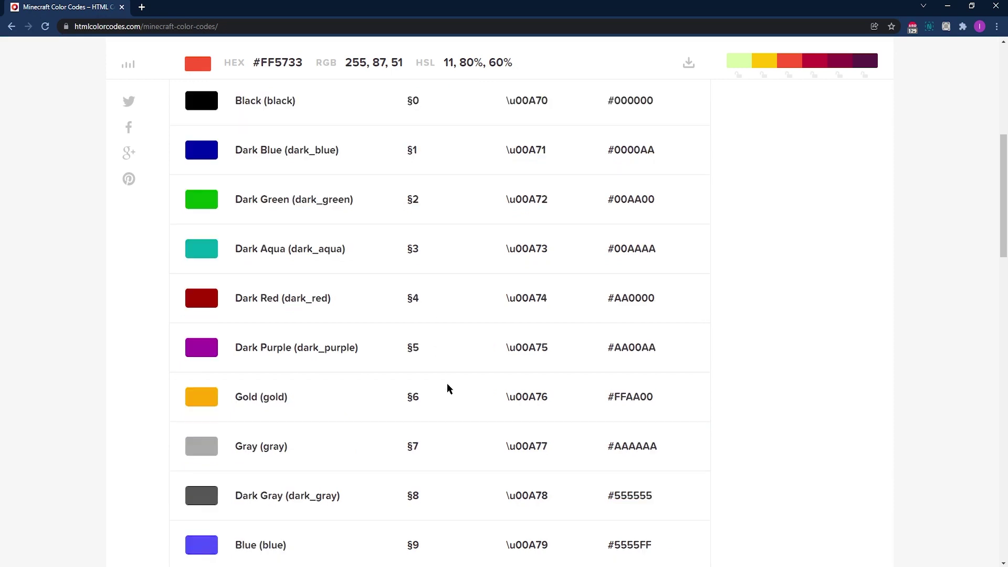
scroll(422, 452, down, 2)
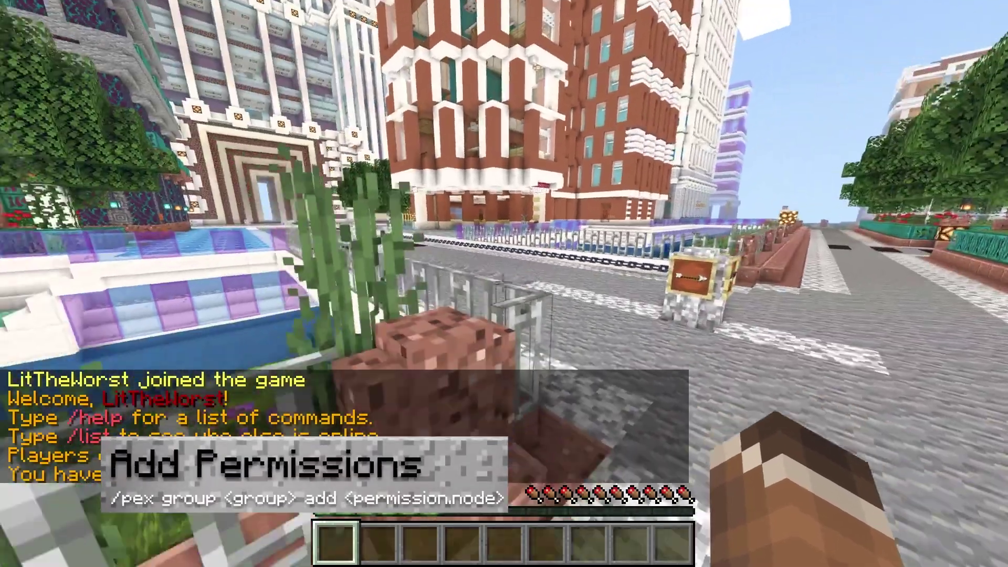
- Enable fly mode with /fly and fly left over the canal and back to the bridge road
key(w)
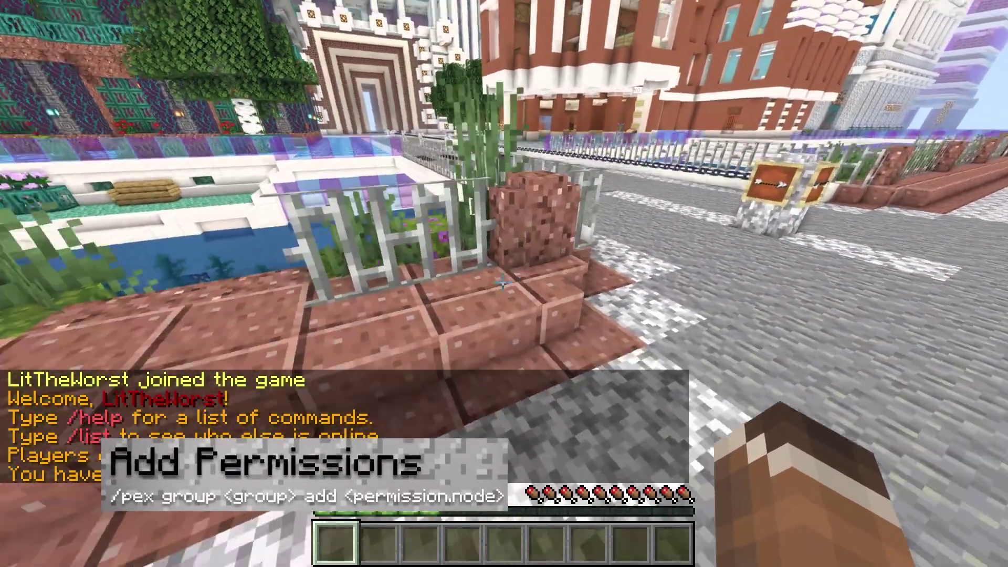
key(slash)
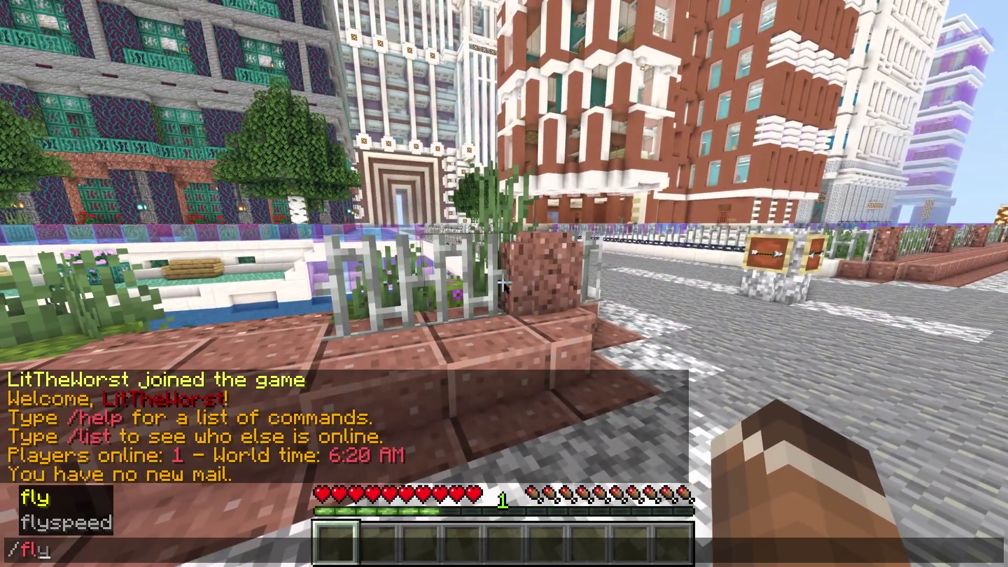
key(Return)
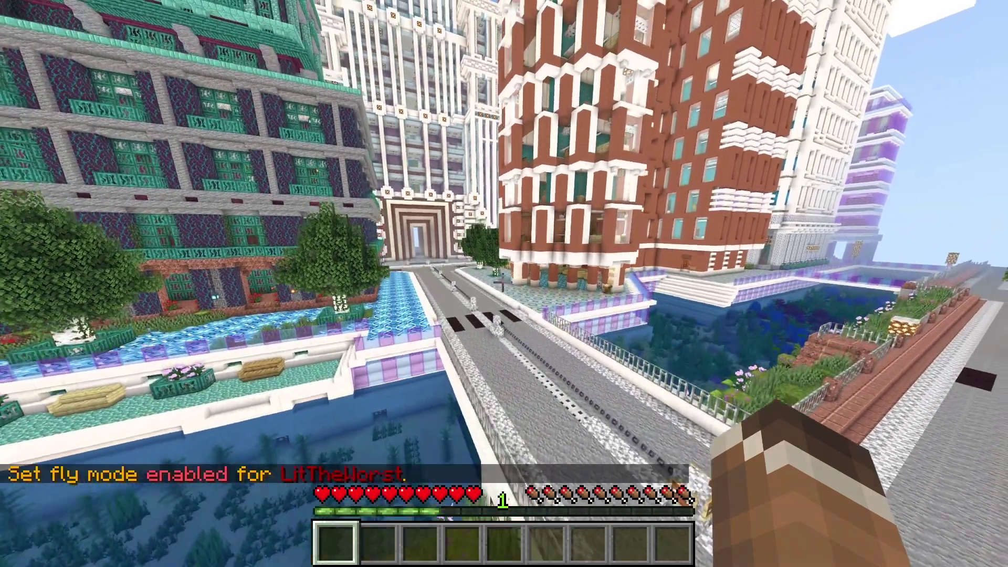
key(a)
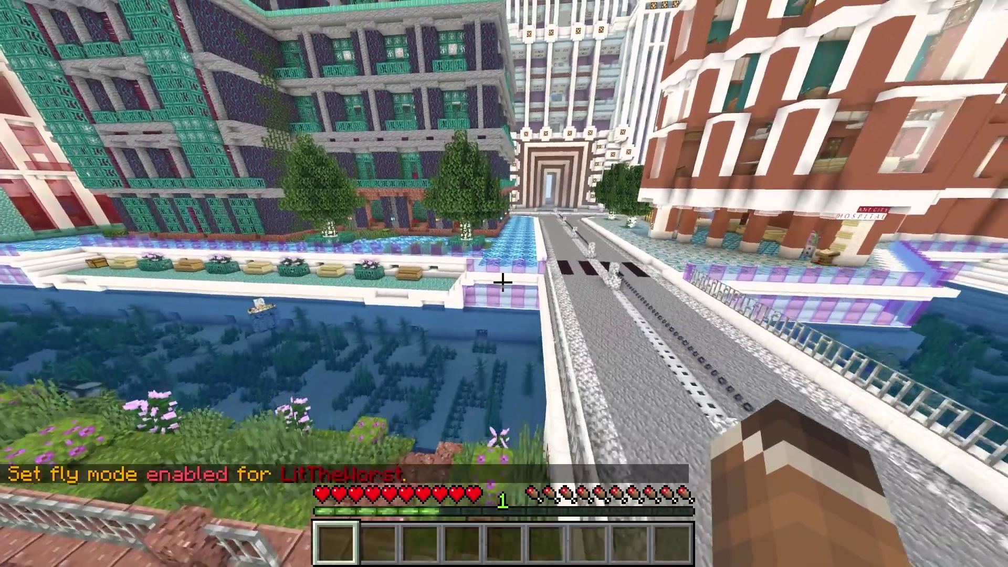
key(a)
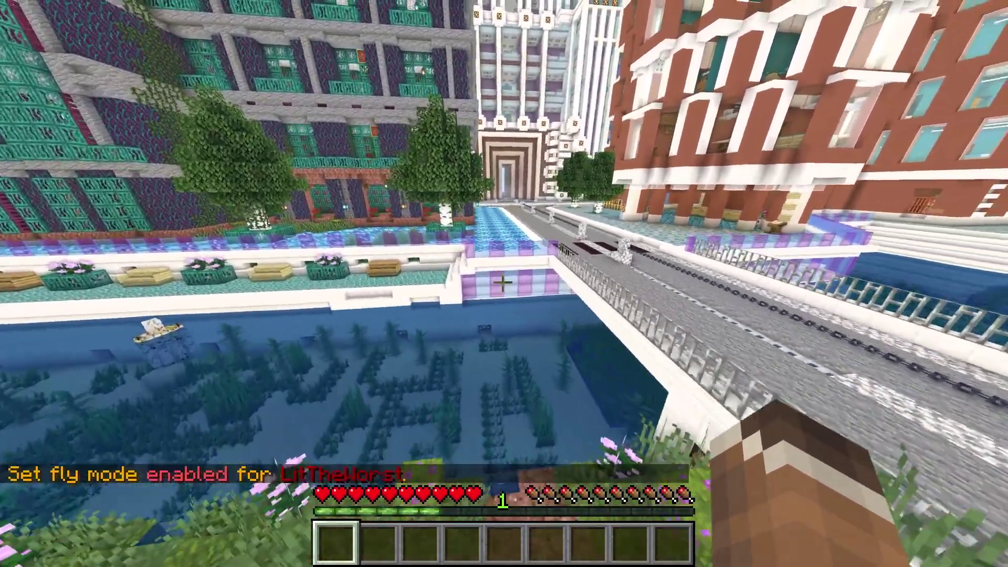
key(d)
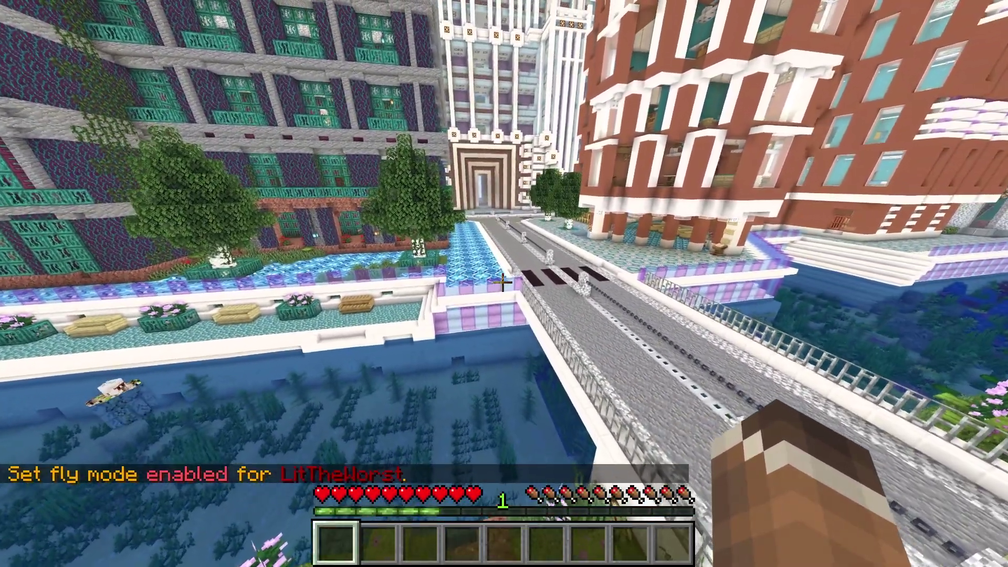
- Grant the Mod group the essentials.fly permission with a /pex chat command
text(/)
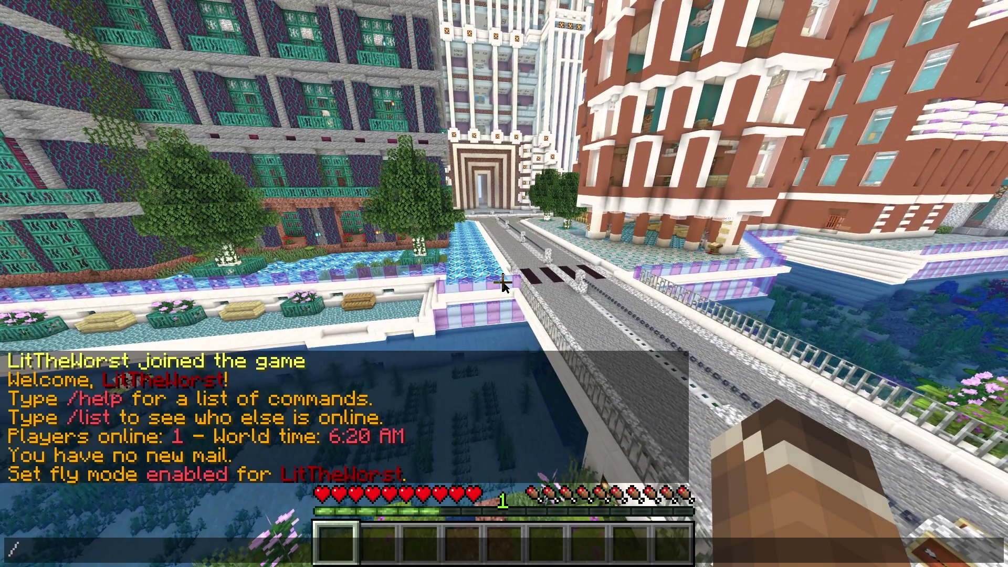
text(pex group Mod add essent)
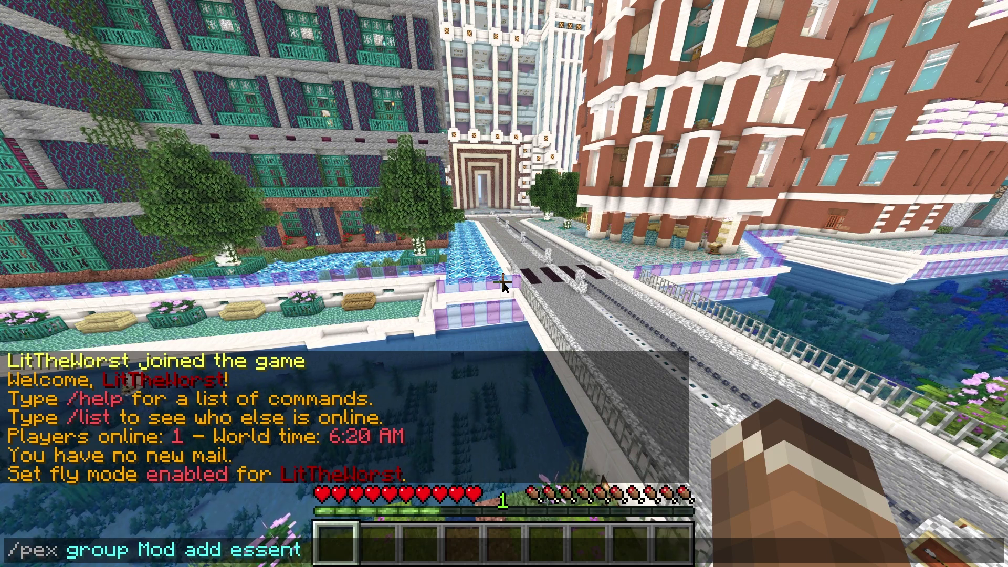
text(ials)
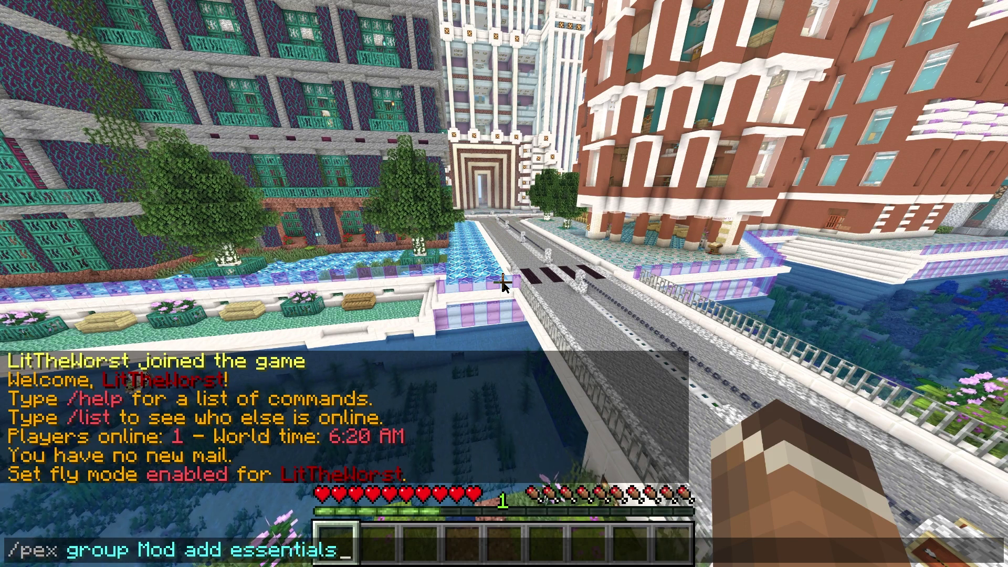
text(fly)
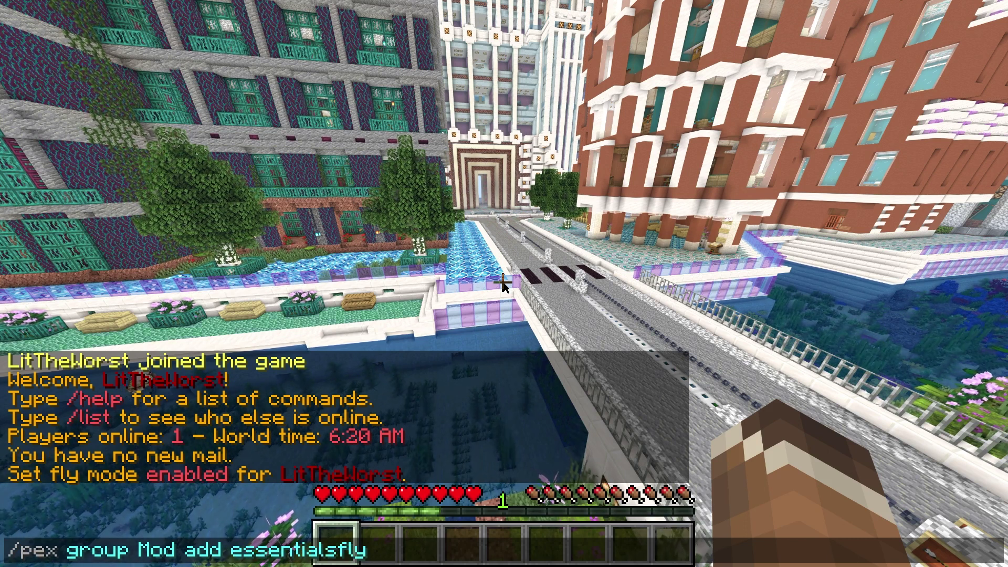
key(Left)
key(Left)
key(Left)
text(.)
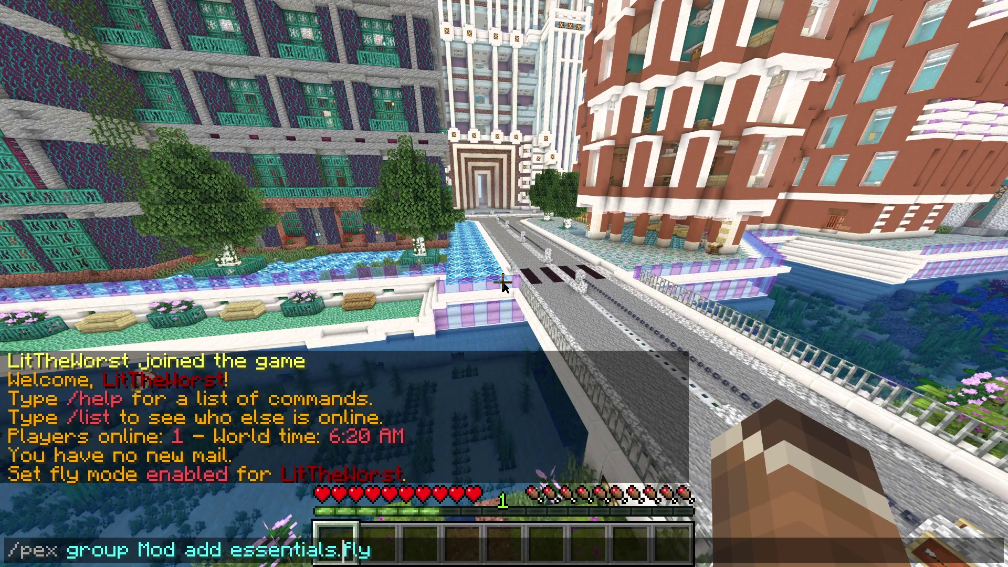
key(Return)
key(w)
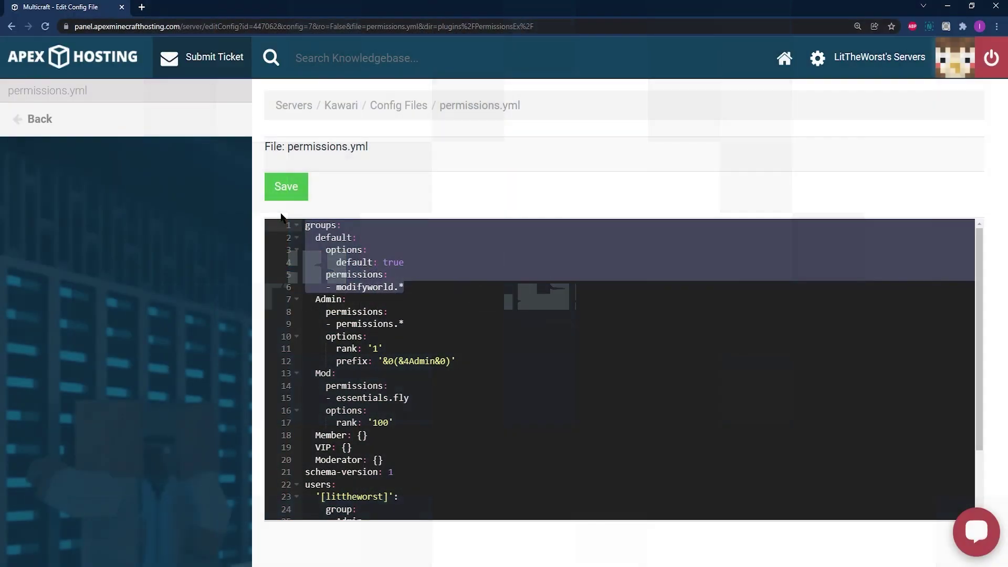
- Restore the accidentally deleted default group and rename the Mod group to Moderator in permissions.yml
key(BackSpace)
key(ctrl+z)
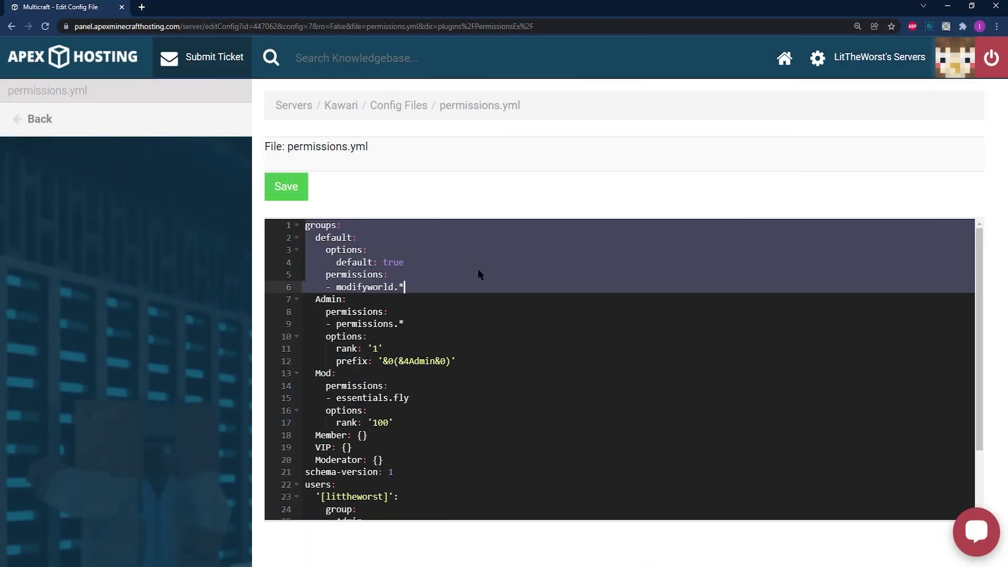
click(492, 290)
click(486, 325)
click(487, 356)
drag(487, 356, 334, 361)
click(332, 361)
scroll(312, 374, down, 1)
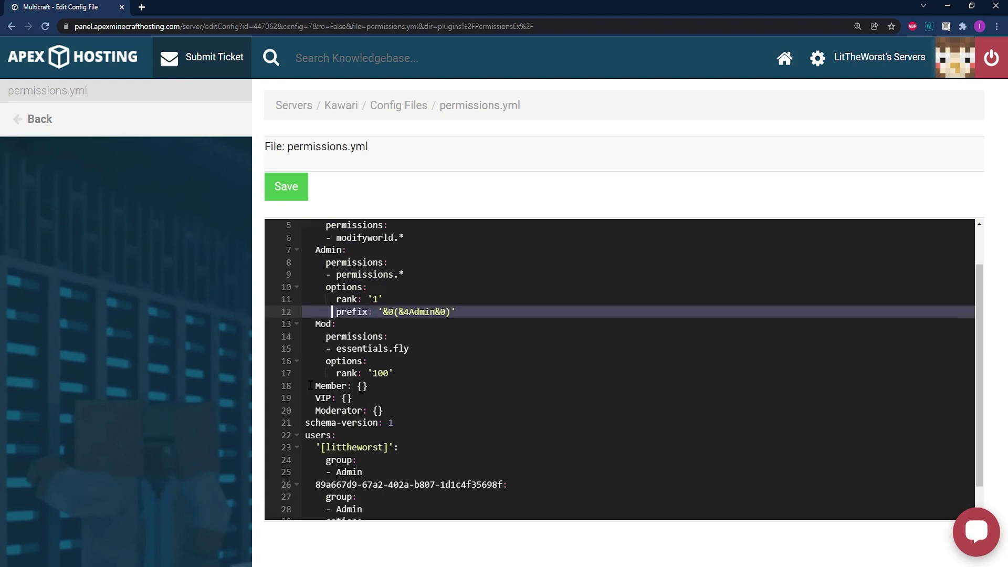
drag(305, 320, 321, 330)
click(332, 324)
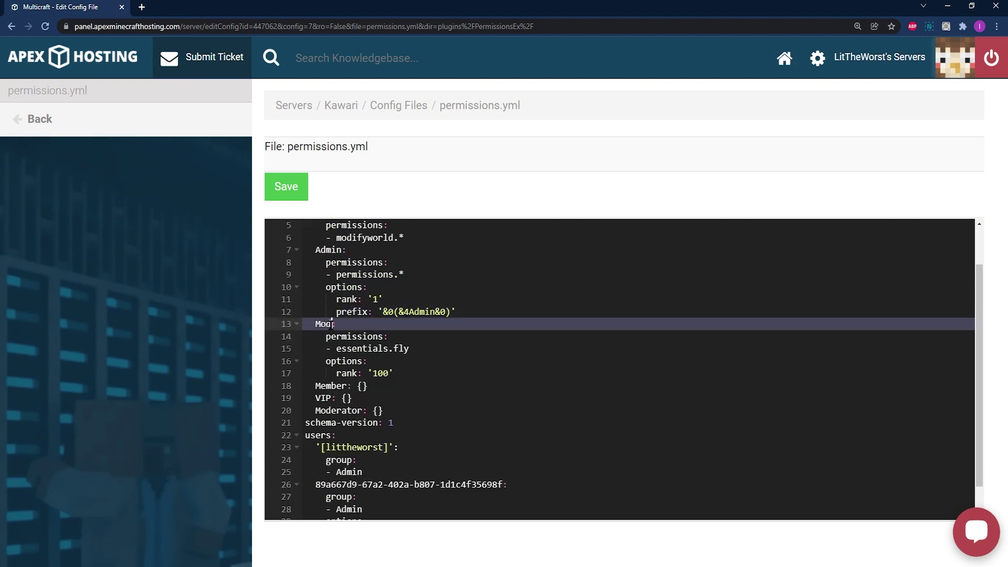
text(erator)
- Cancel the failed save and delete the duplicate 'Moderator: {}' entry on line 20
click(304, 191)
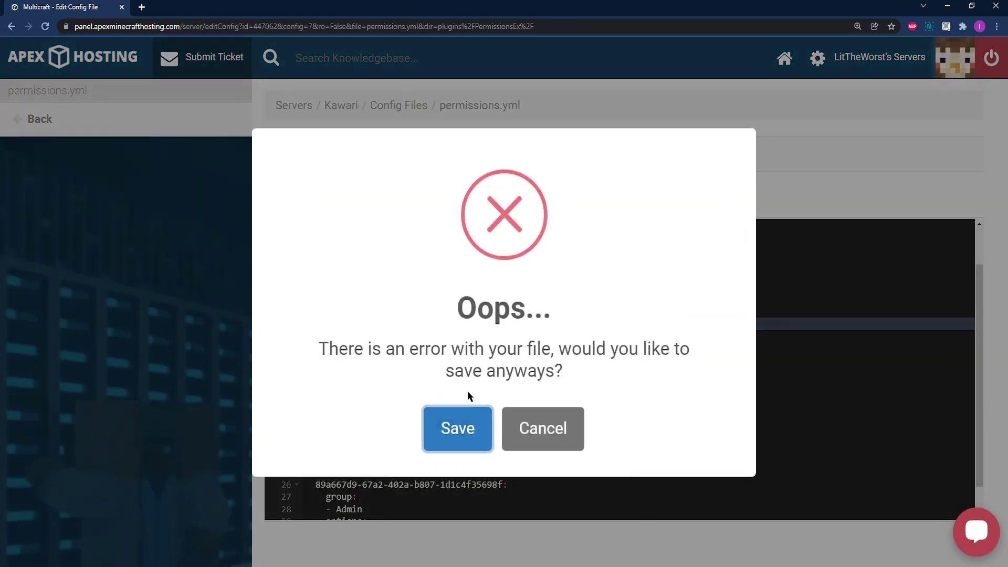
click(519, 427)
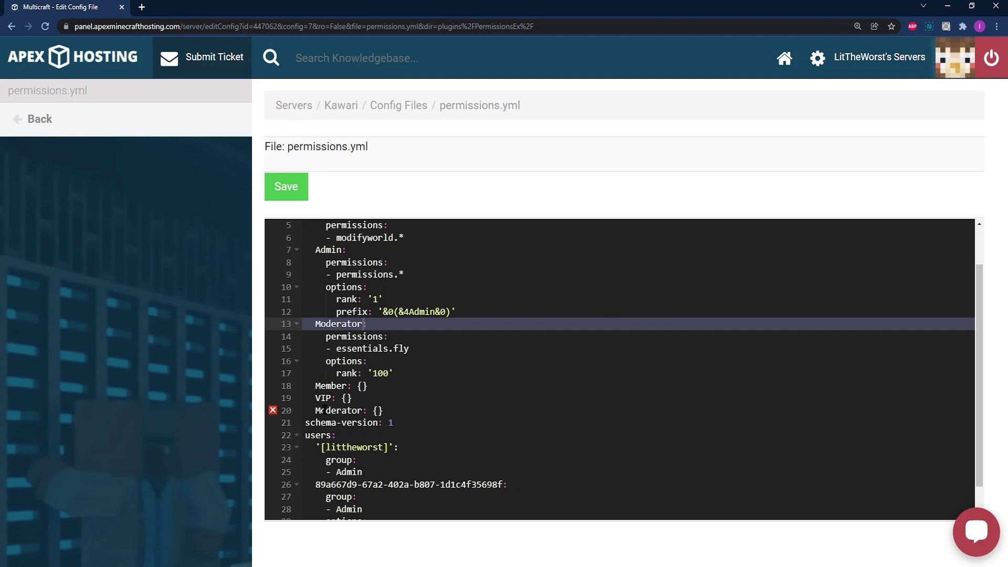
drag(315, 409, 403, 412)
key(BackSpace)
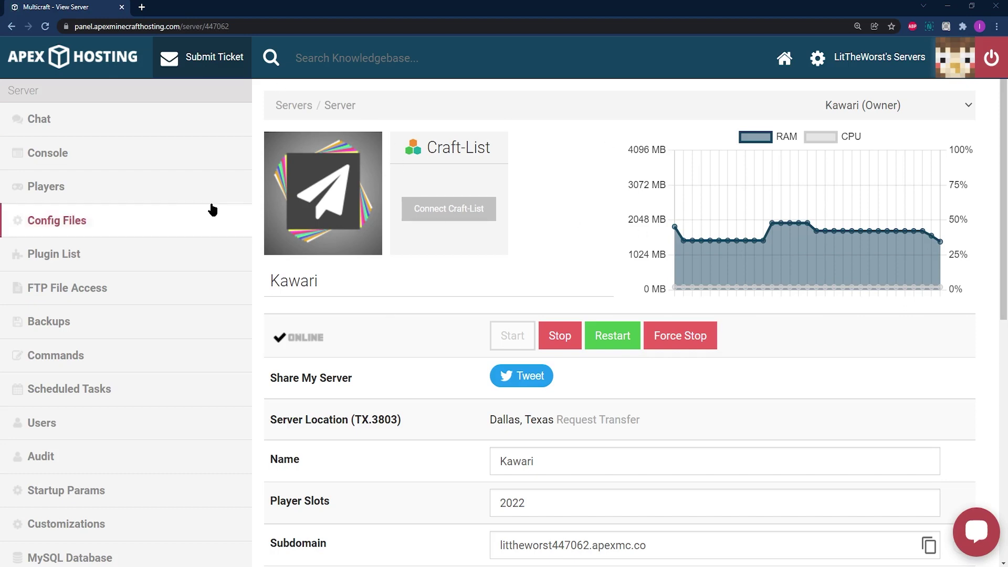
- Stop the Kawari server and open permissions.yml from its Config Files list
click(564, 335)
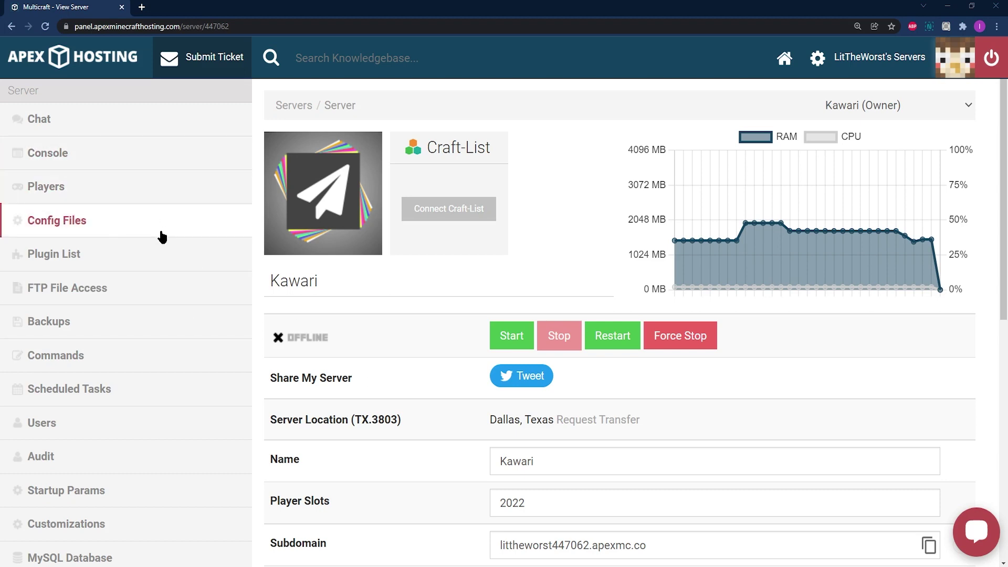
click(70, 234)
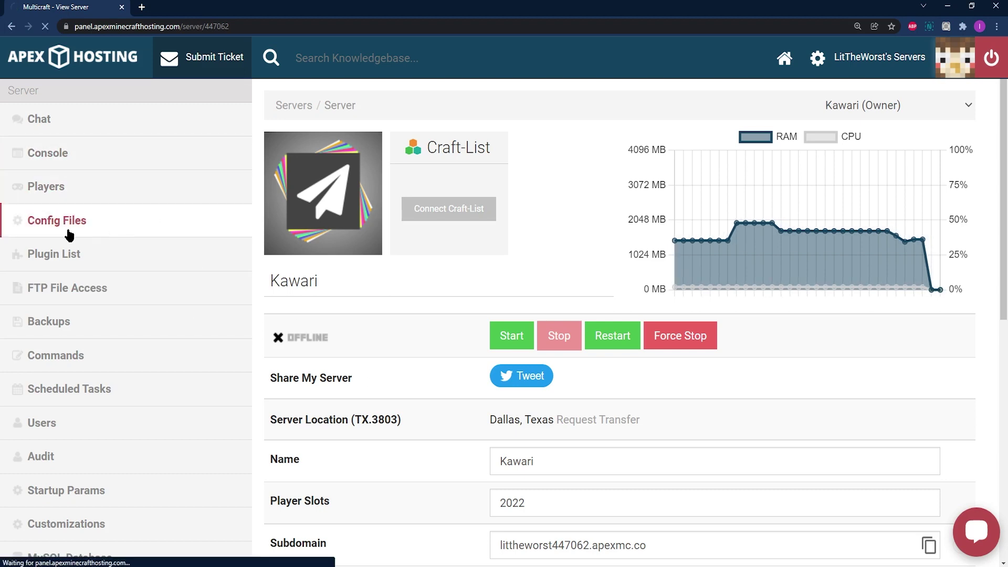
scroll(370, 247, down, 1)
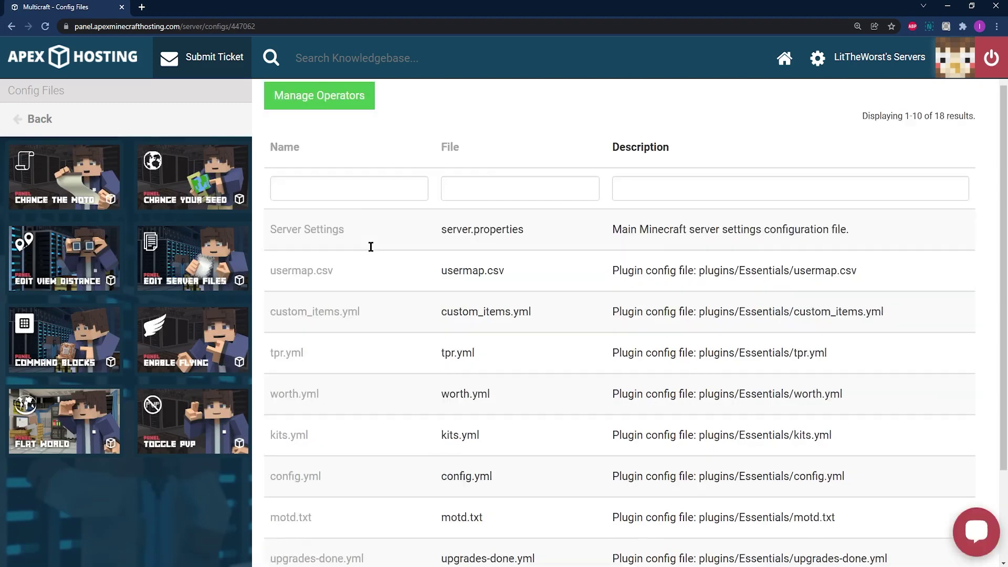
scroll(371, 246, down, 2)
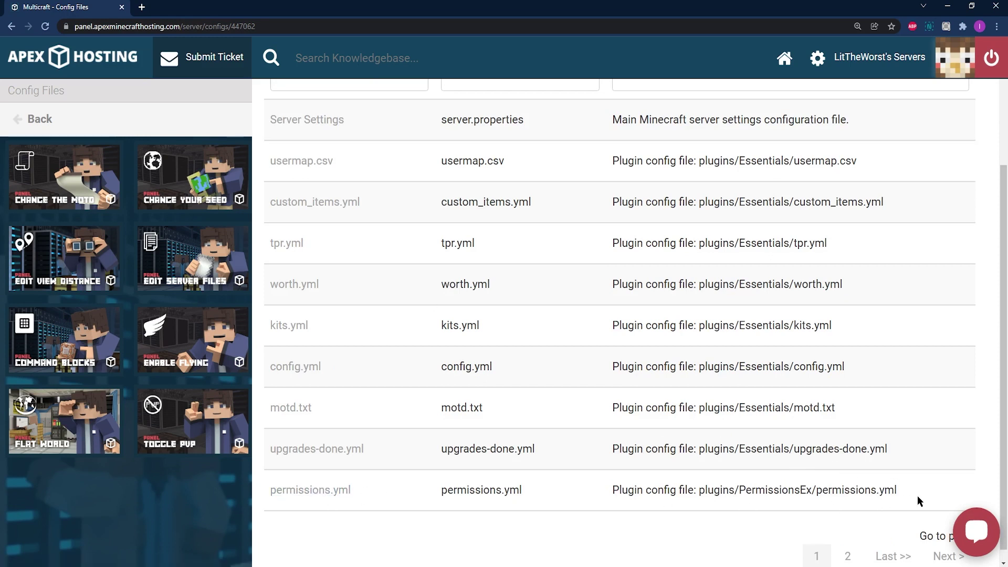
drag(918, 499, 639, 507)
click(553, 504)
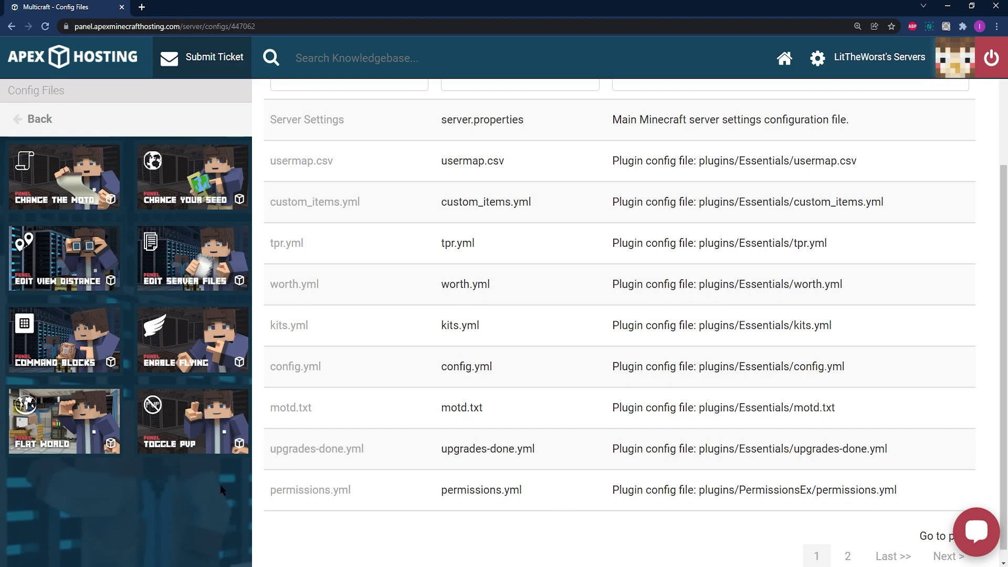
click(328, 496)
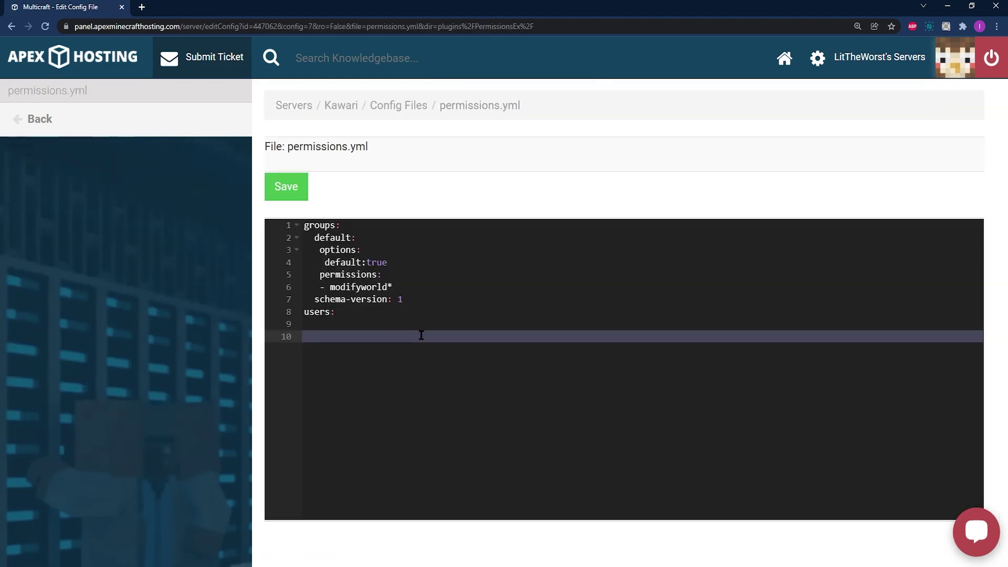
- Copy all of permissions.yml into Notepad++'s pexbackup.txt and remove the trailing empty line
key(ctrl+a)
right_click(416, 292)
click(462, 332)
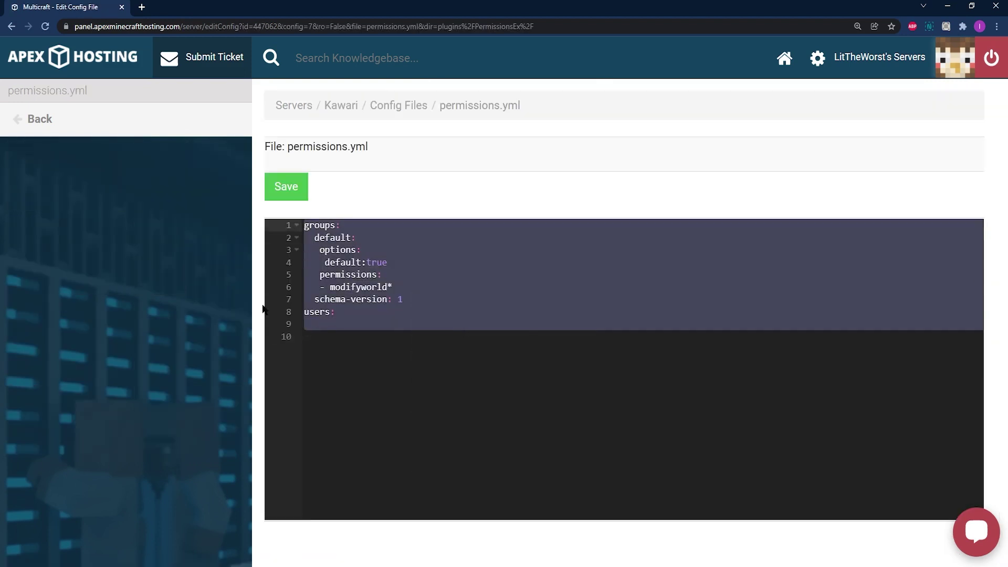
key(alt+Tab)
key(ctrl+v)
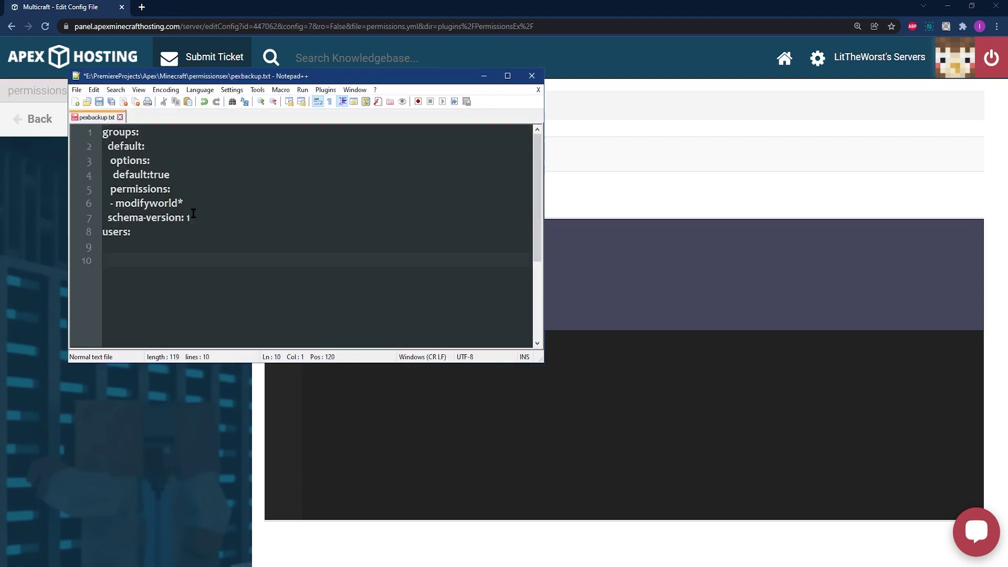
key(BackSpace)
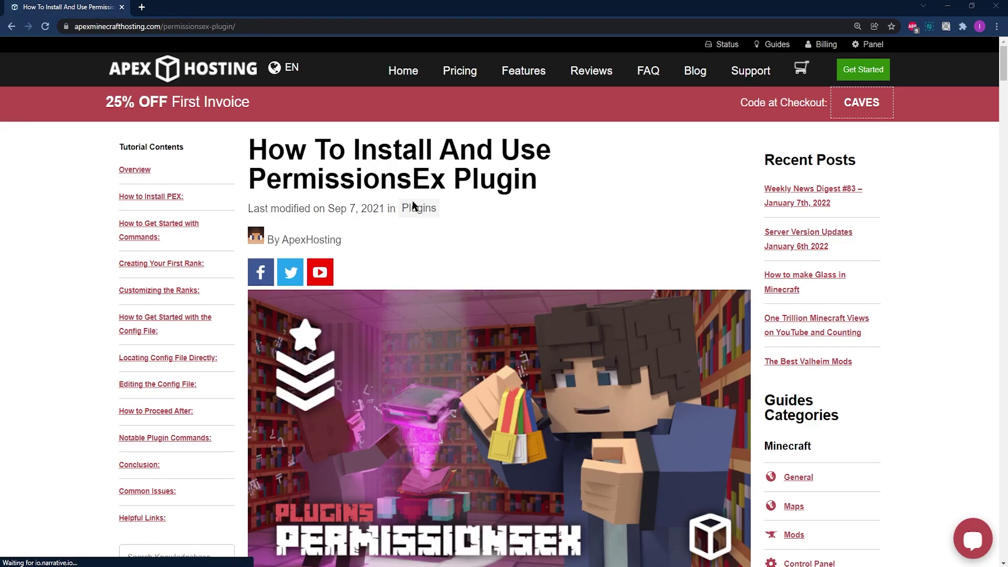
- Copy the PermissionsEx guide's Admin group YAML and paste it over all of the permissions.yml text
scroll(412, 205, down, 10)
scroll(402, 245, down, 20)
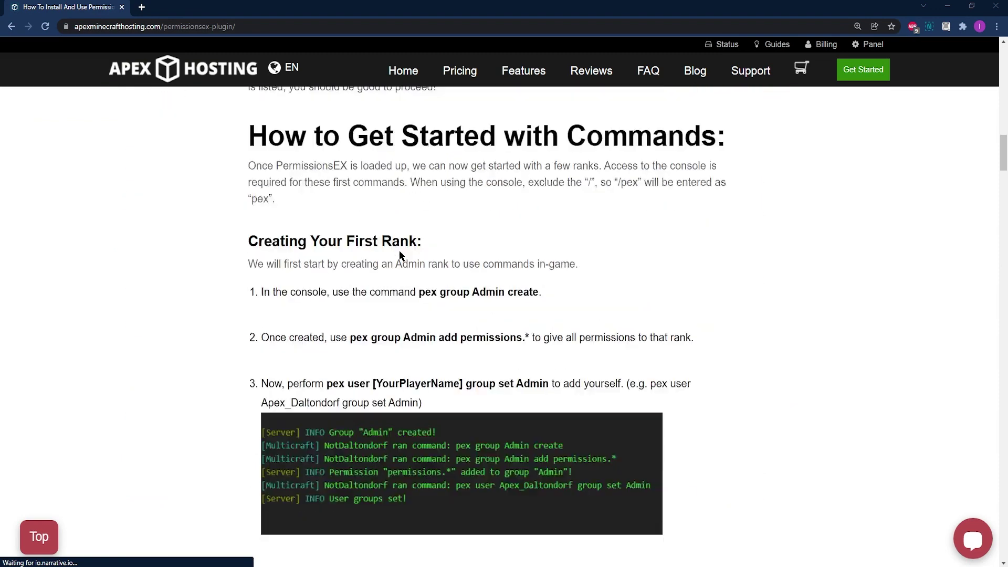
scroll(399, 256, down, 20)
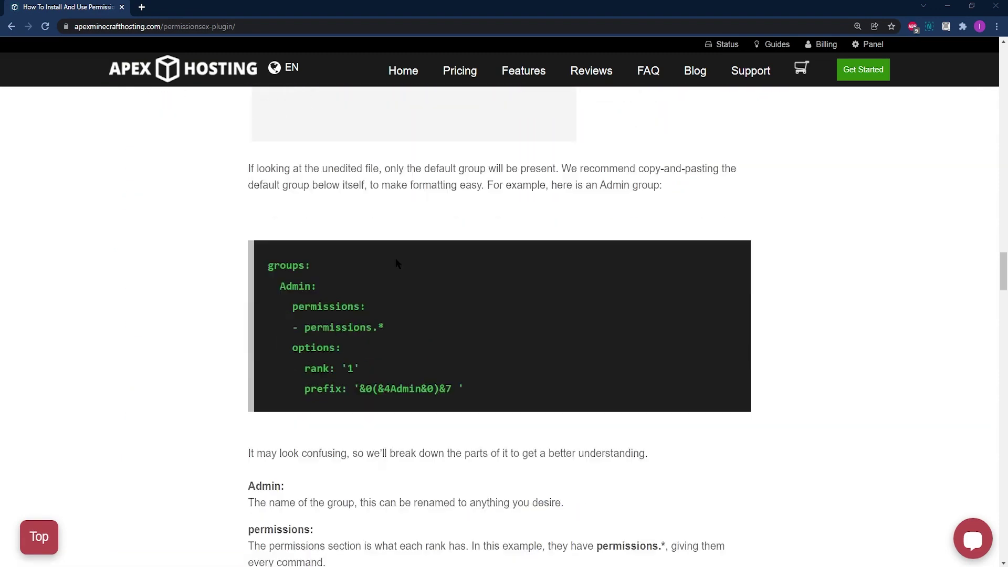
scroll(398, 263, down, 1)
drag(464, 333, 269, 212)
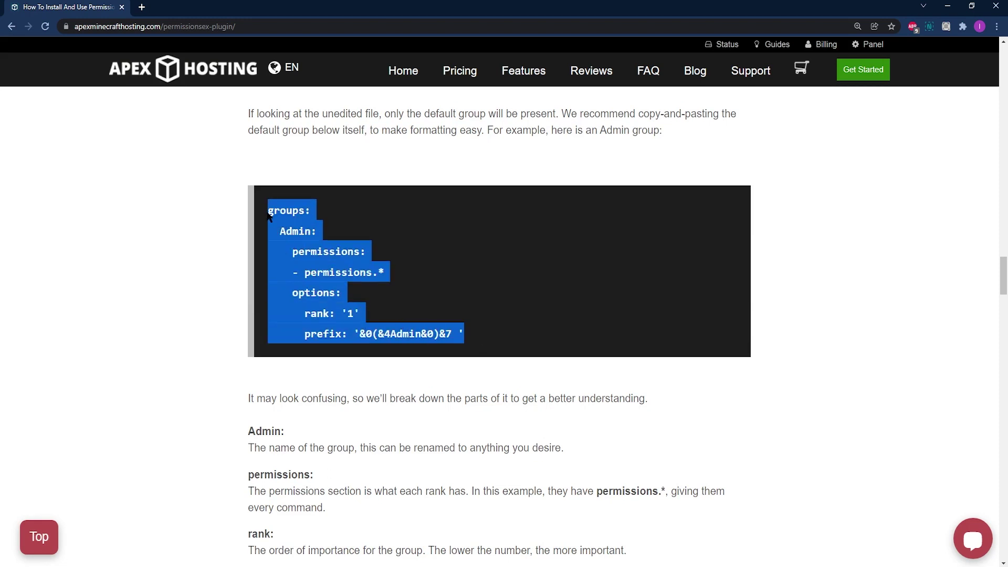
scroll(410, 216, up, 5)
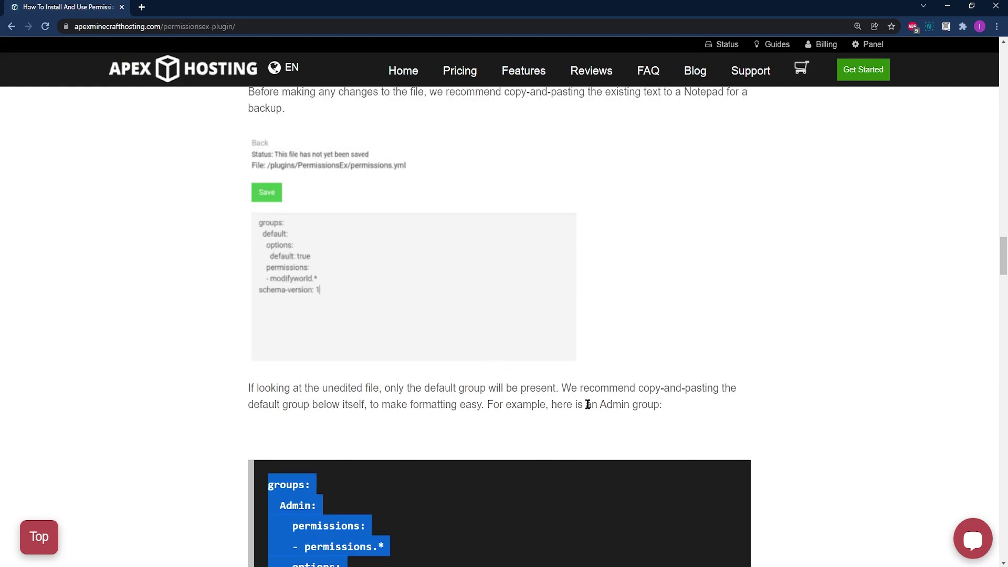
scroll(587, 405, down, 4)
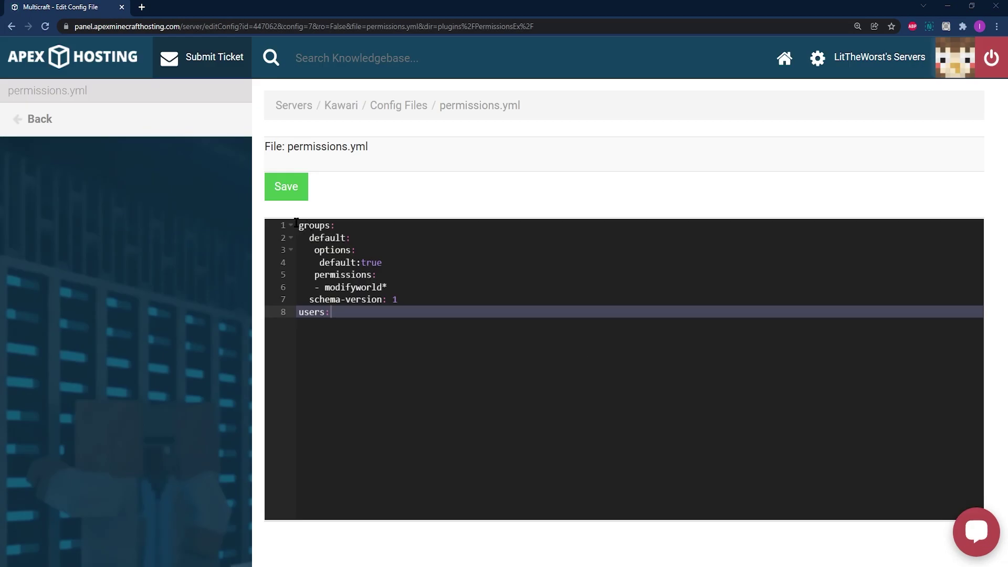
drag(296, 223, 526, 363)
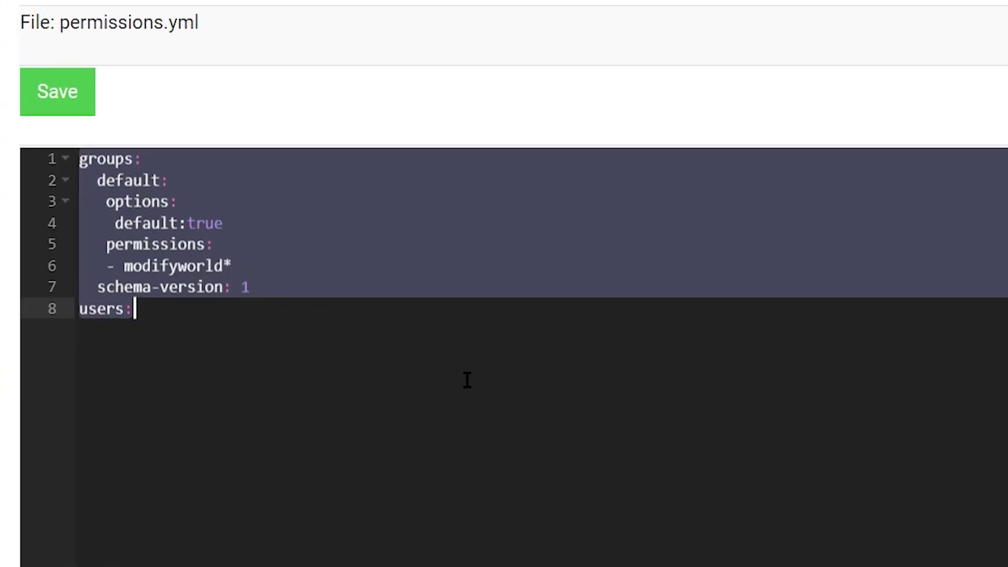
key(ctrl+v)
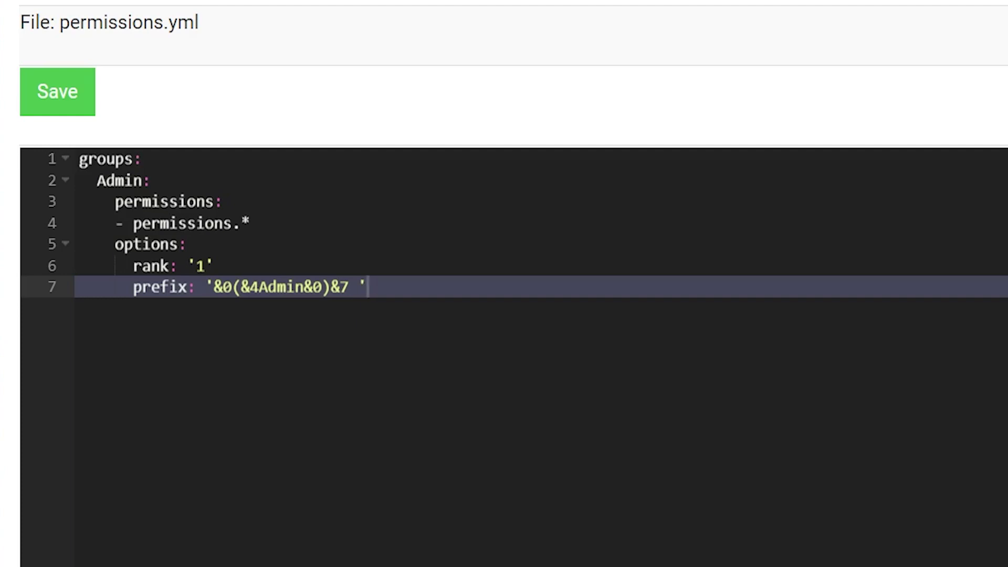
- Review the groups and Admin lines, briefly trying the name Owner before restoring Admin
click(81, 159)
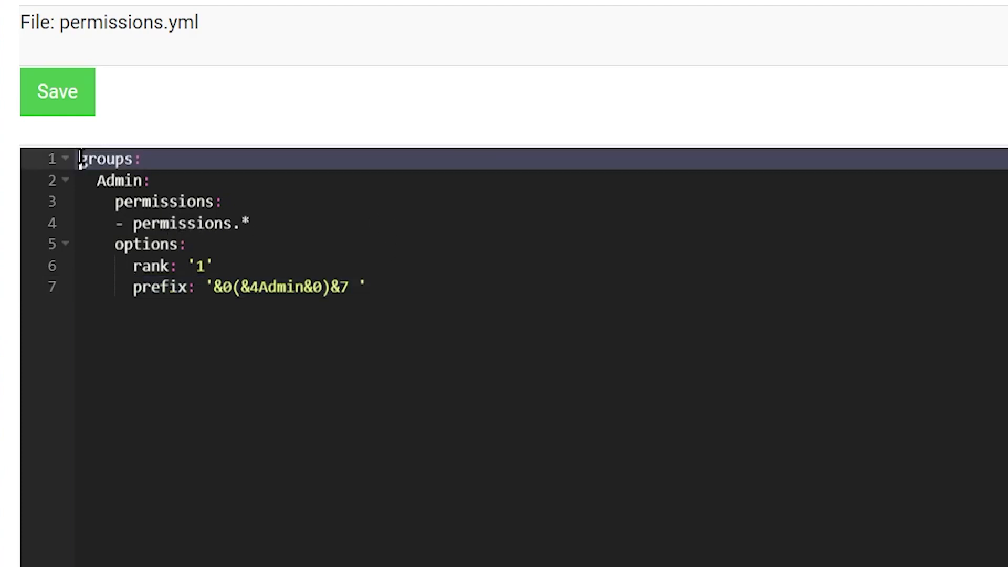
click(154, 158)
click(254, 207)
click(215, 175)
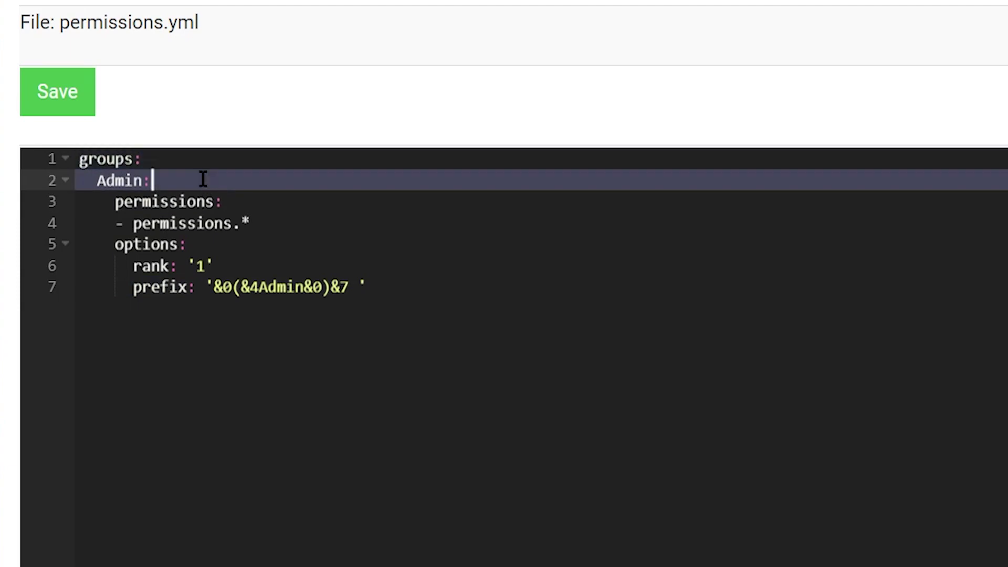
drag(98, 180, 152, 180)
click(152, 180)
drag(81, 157, 134, 157)
click(153, 180)
key(BackSpace)
key(BackSpace)
key(BackSpace)
key(BackSpace)
key(BackSpace)
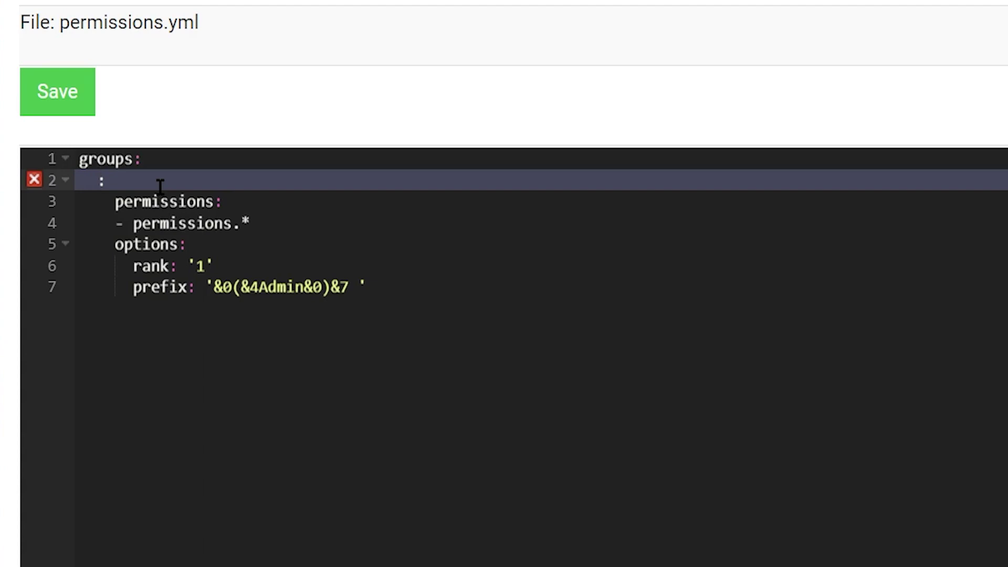
text(Owner)
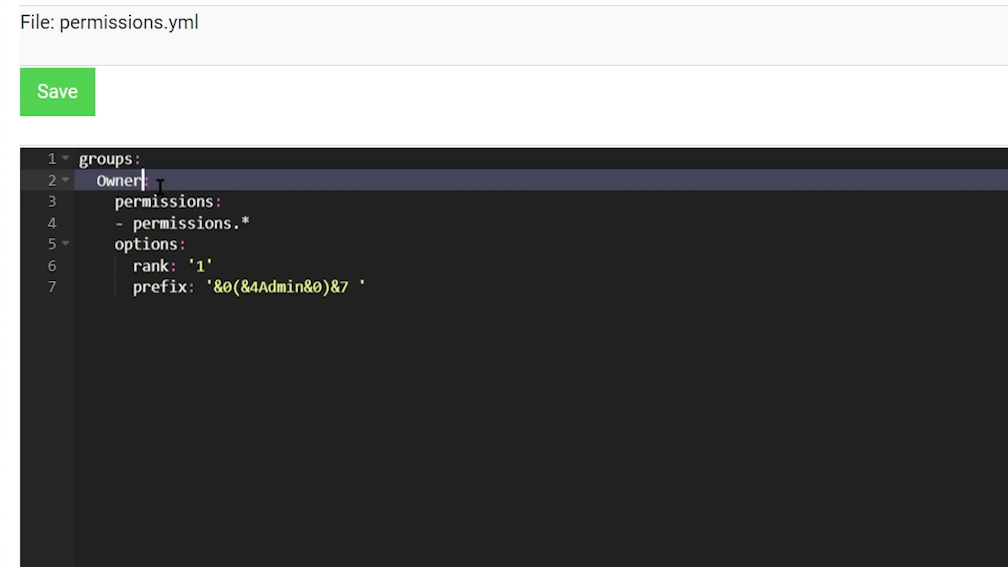
key(BackSpace)
key(BackSpace)
key(BackSpace)
key(BackSpace)
text(Admi)
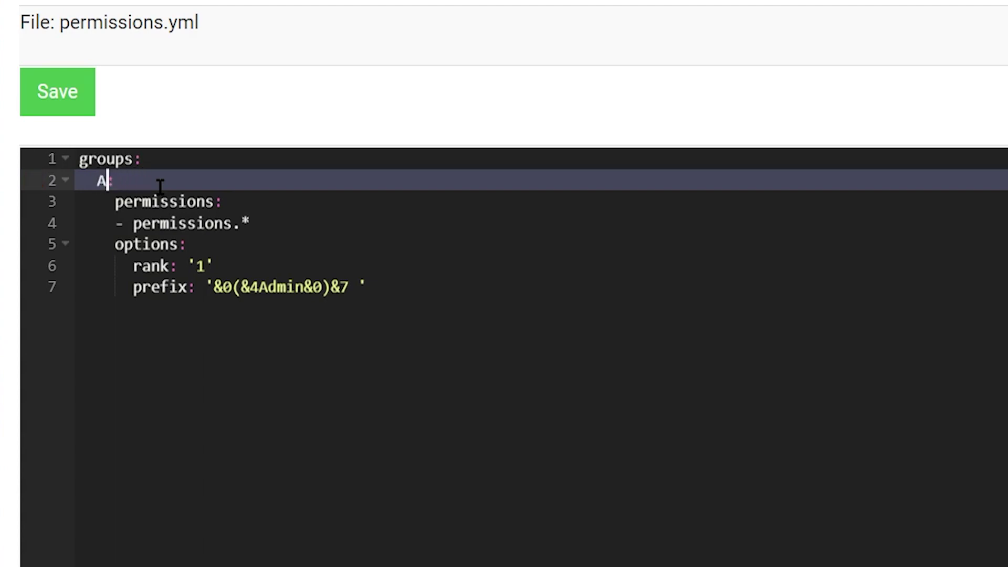
text(n)
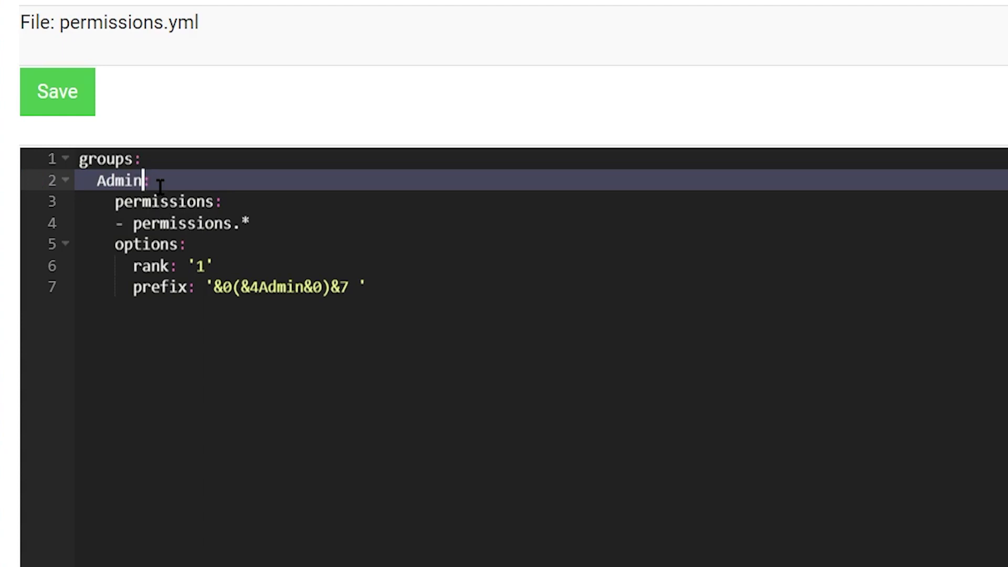
- Add '- essentials.*' as a new permission line beneath '- permissions.*' in the Admin group
click(109, 190)
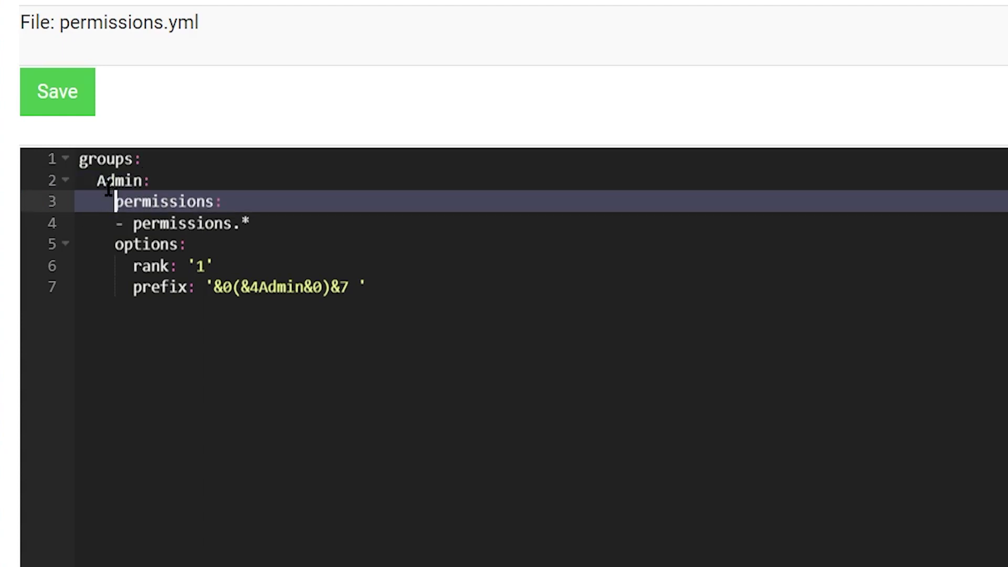
drag(97, 180, 163, 186)
click(155, 189)
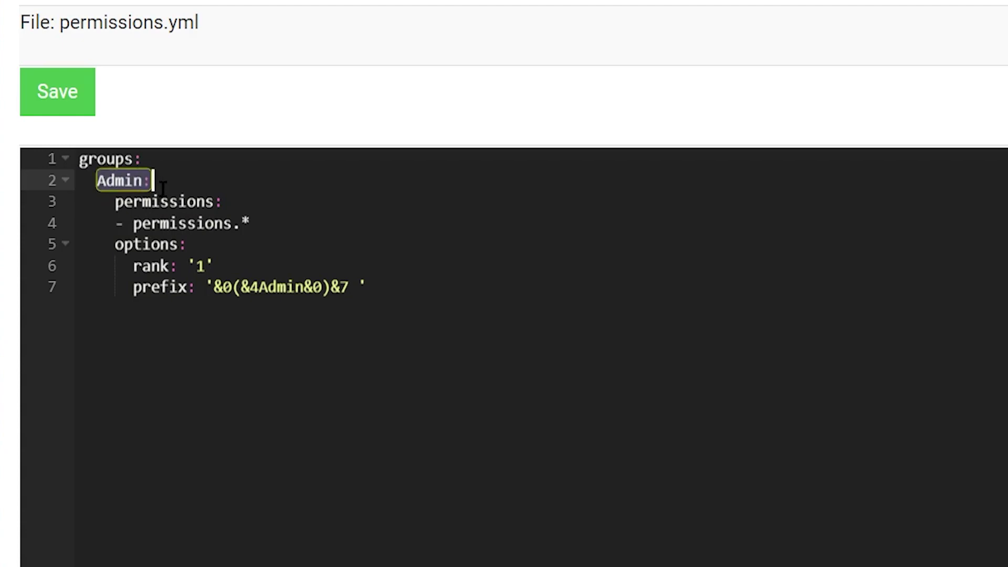
click(153, 181)
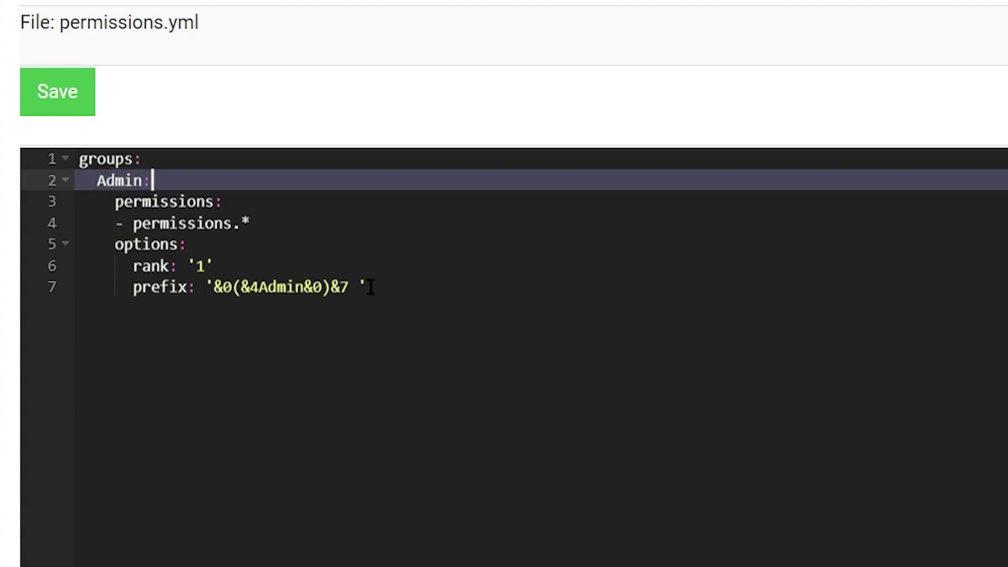
click(170, 203)
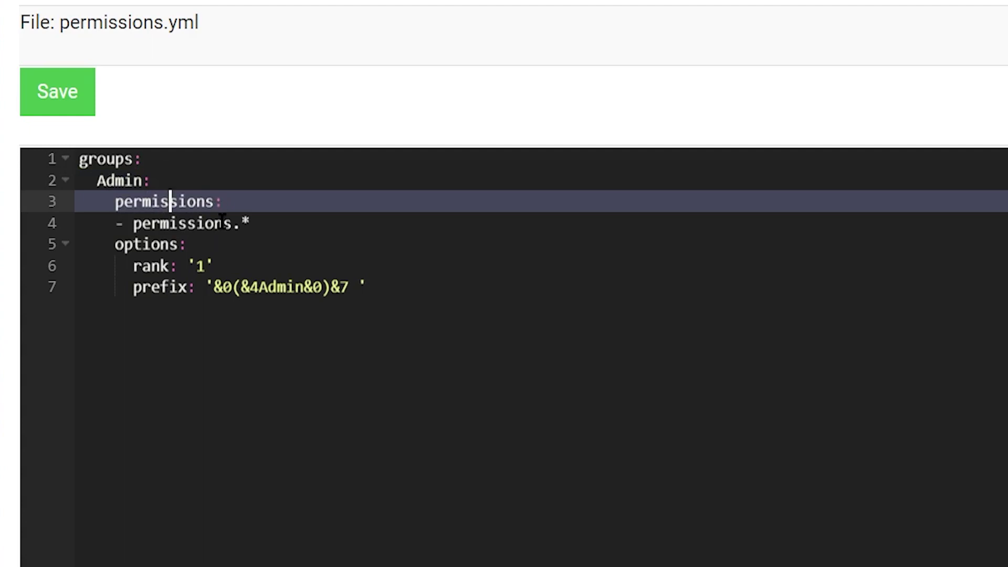
drag(113, 202, 252, 231)
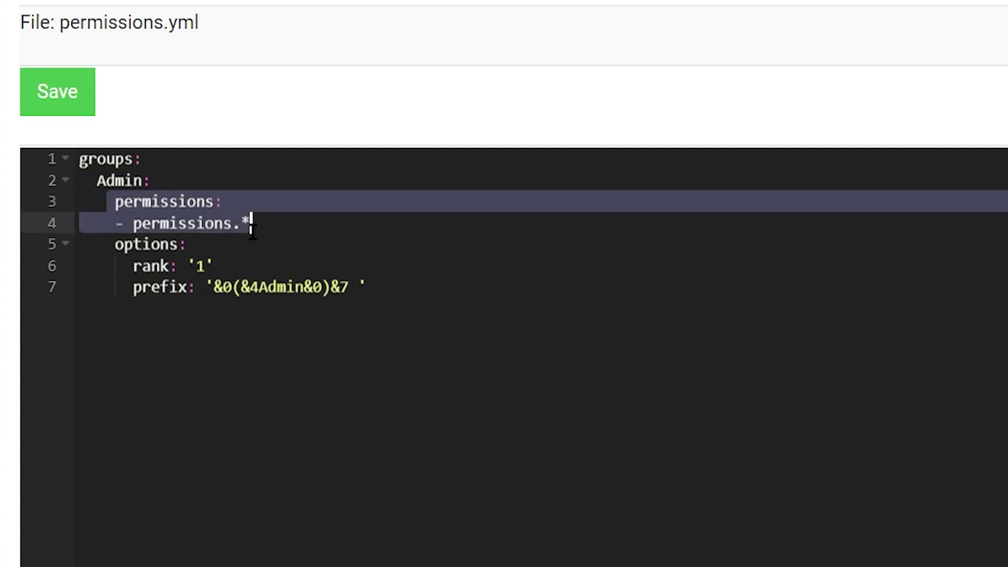
click(253, 231)
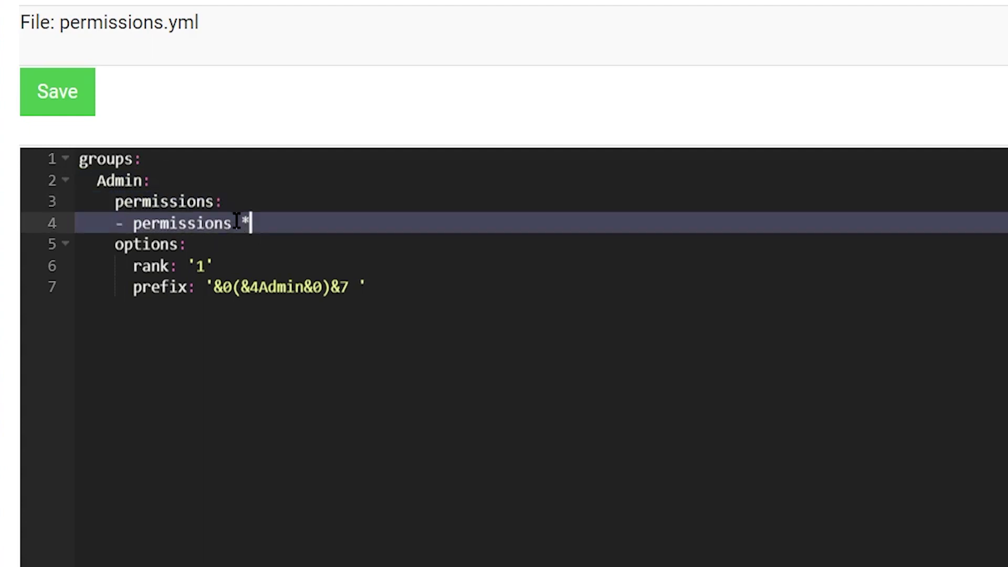
key(Return)
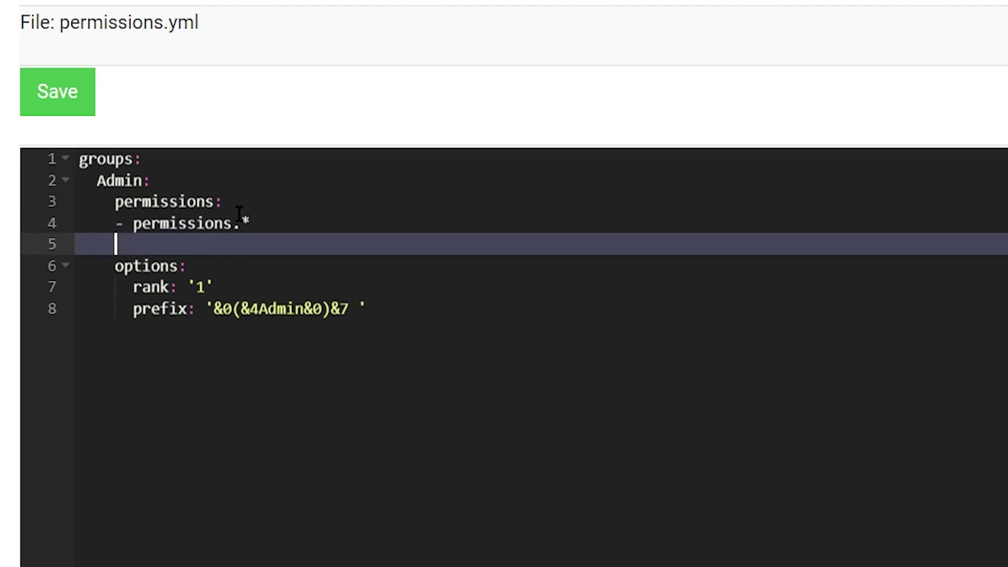
text(- essentials)
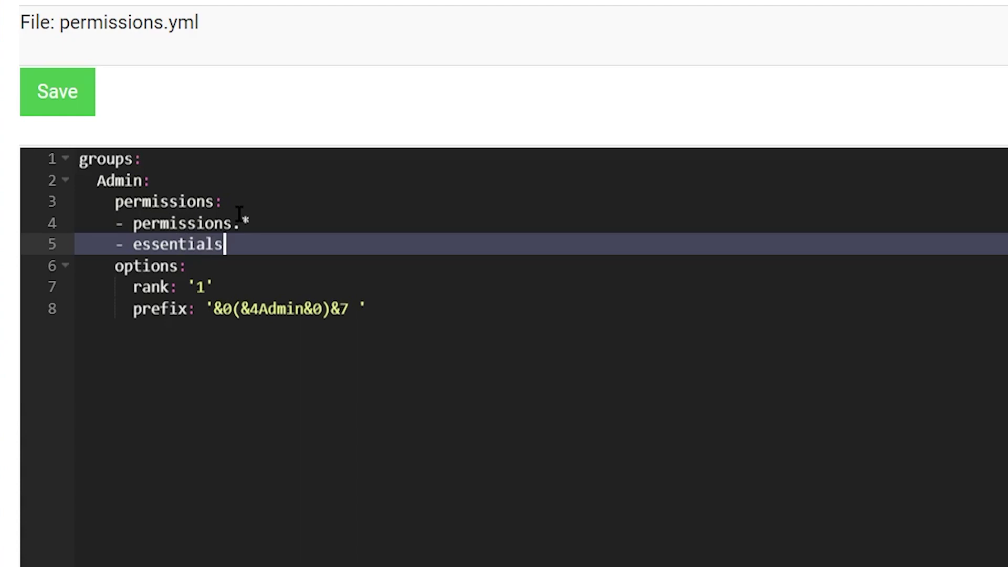
text(.*)
- Go over the Admin options block, leaving the rank at '1'
click(200, 261)
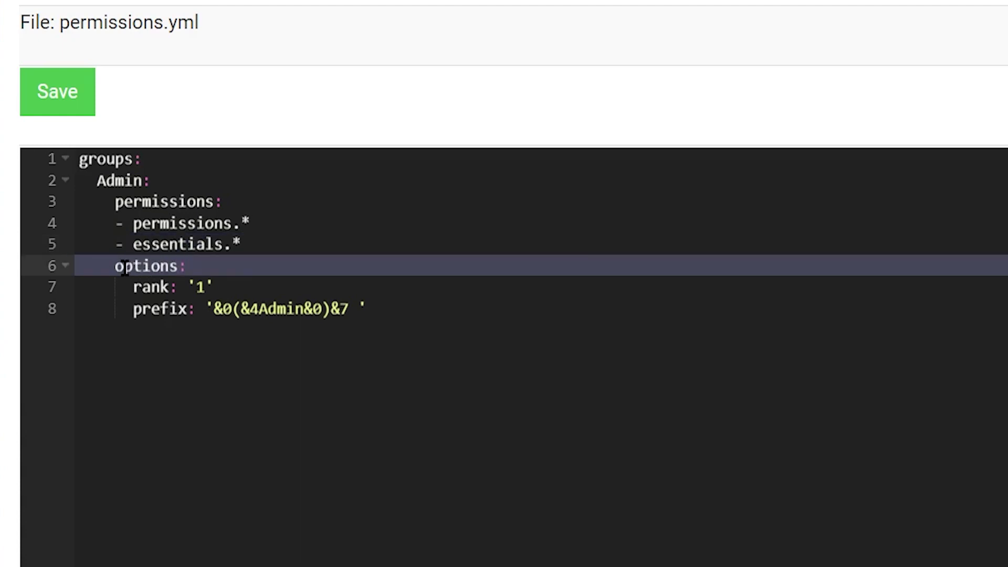
drag(119, 266, 368, 309)
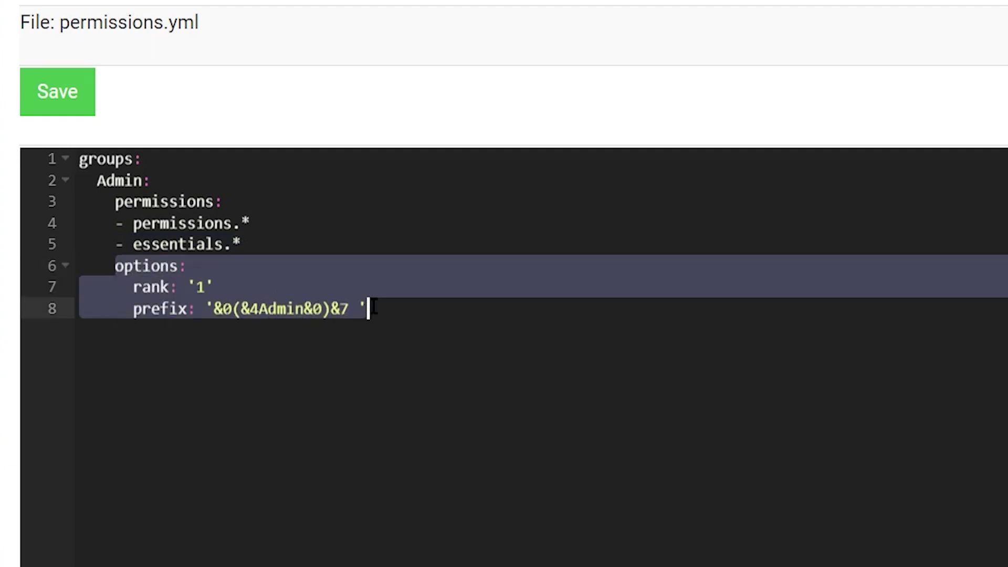
click(370, 307)
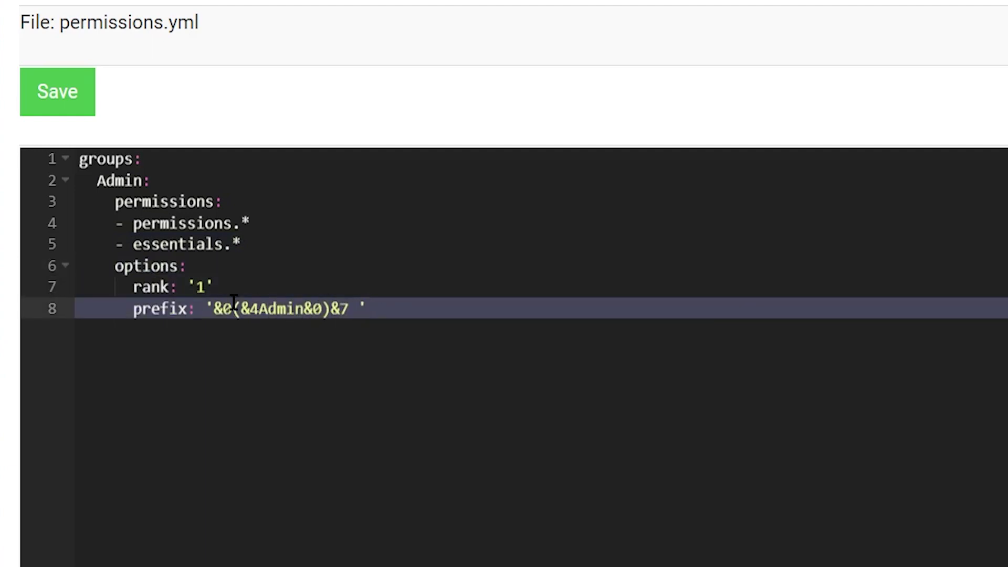
click(143, 286)
drag(132, 286, 218, 286)
click(217, 287)
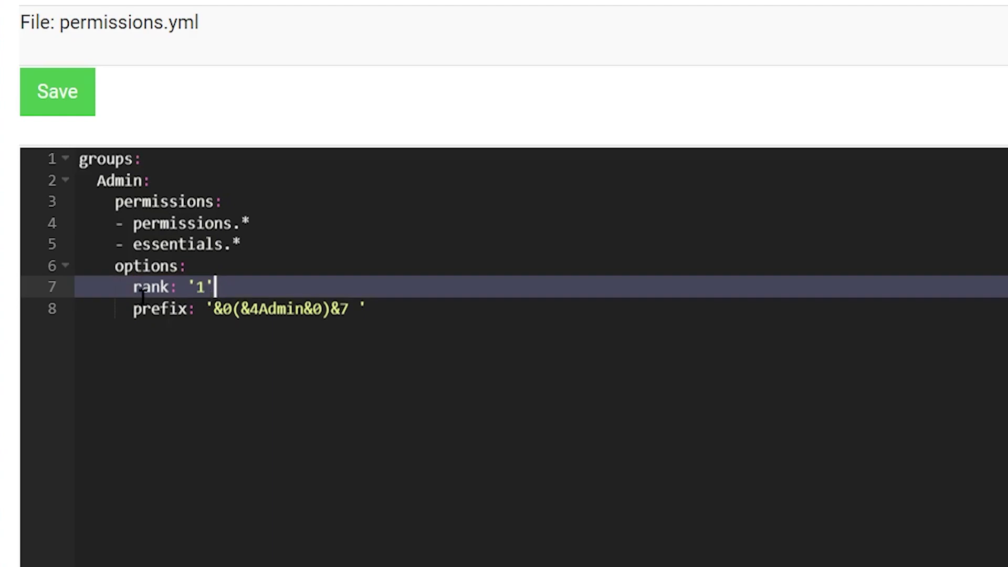
drag(190, 287, 205, 287)
key(Right)
click(124, 287)
- Check the Admin prefix line, keeping its &0(&4Admin&0) colour codes unchanged
click(132, 309)
drag(130, 309, 368, 309)
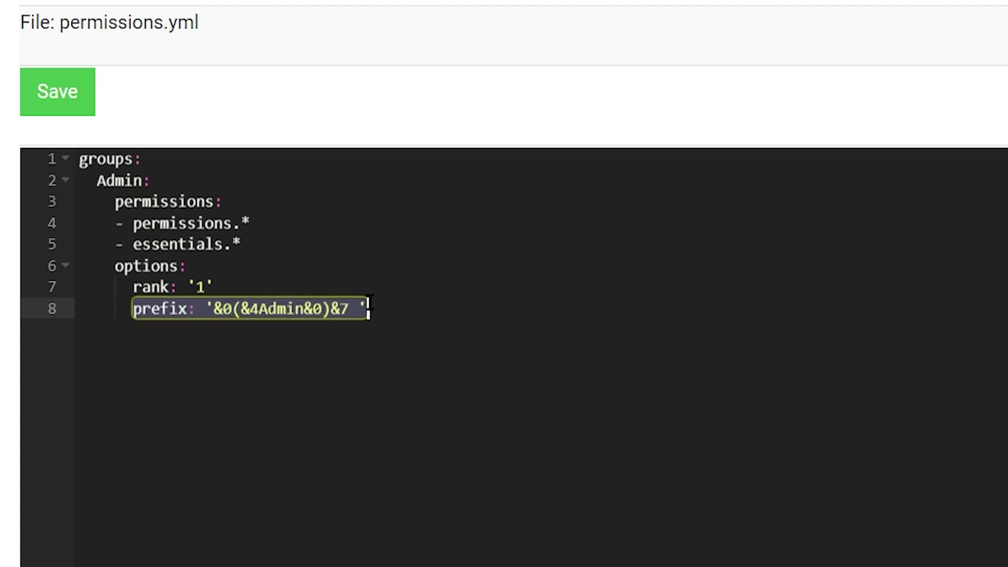
click(369, 305)
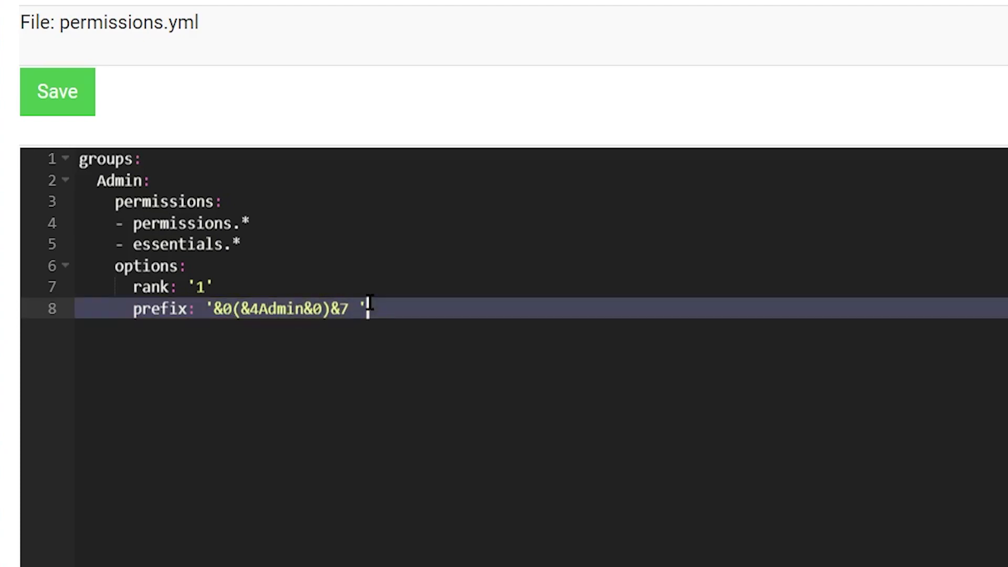
click(142, 308)
click(350, 309)
click(315, 309)
click(115, 265)
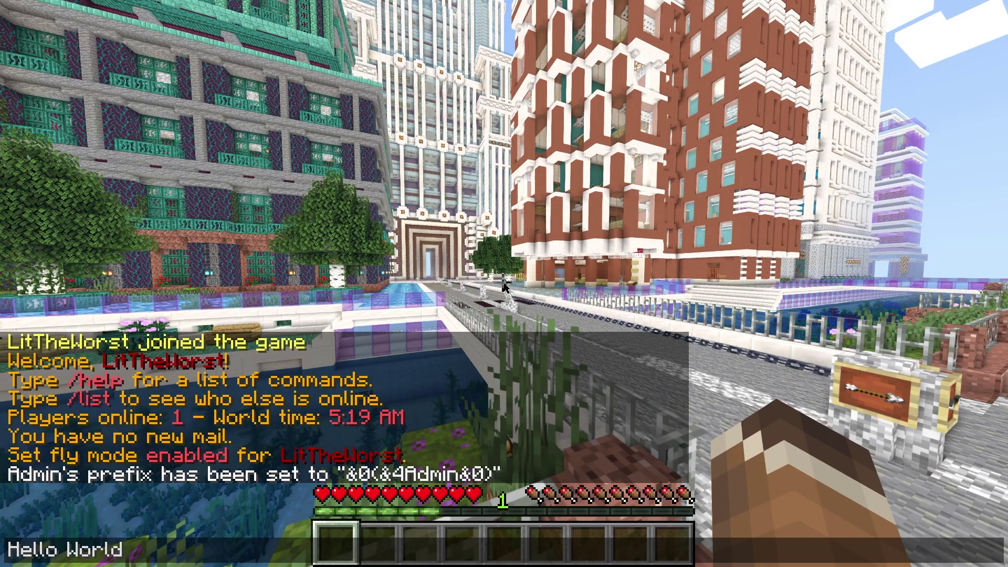
- Send the Hello World! chat message and check the Admin prefix colour codes
text(!)
key(Return)
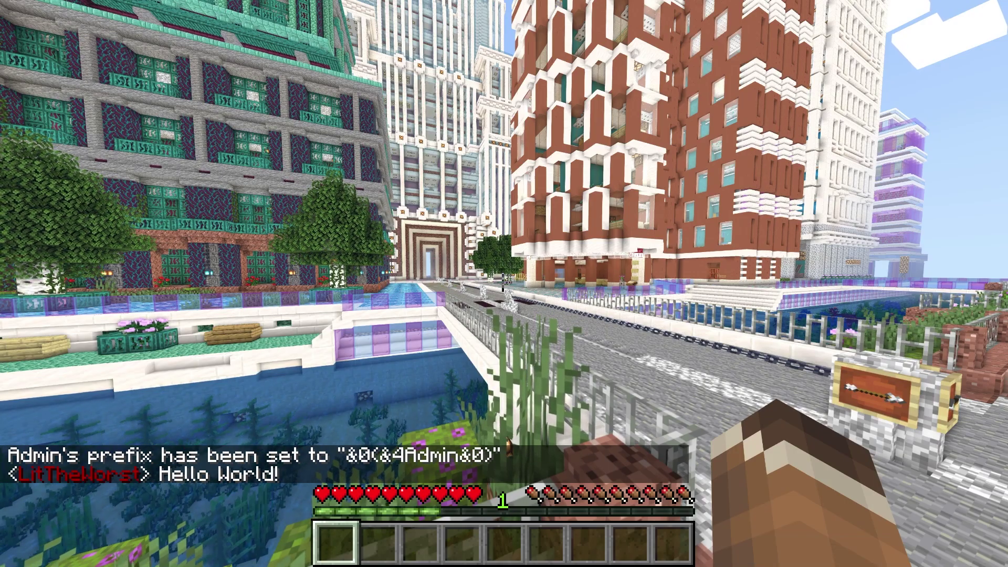
key(a)
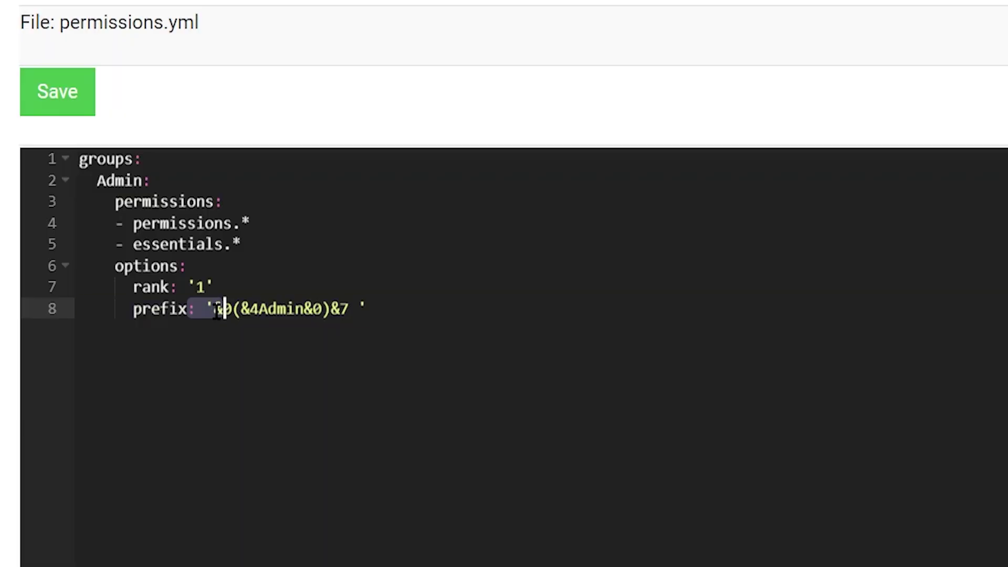
click(217, 309)
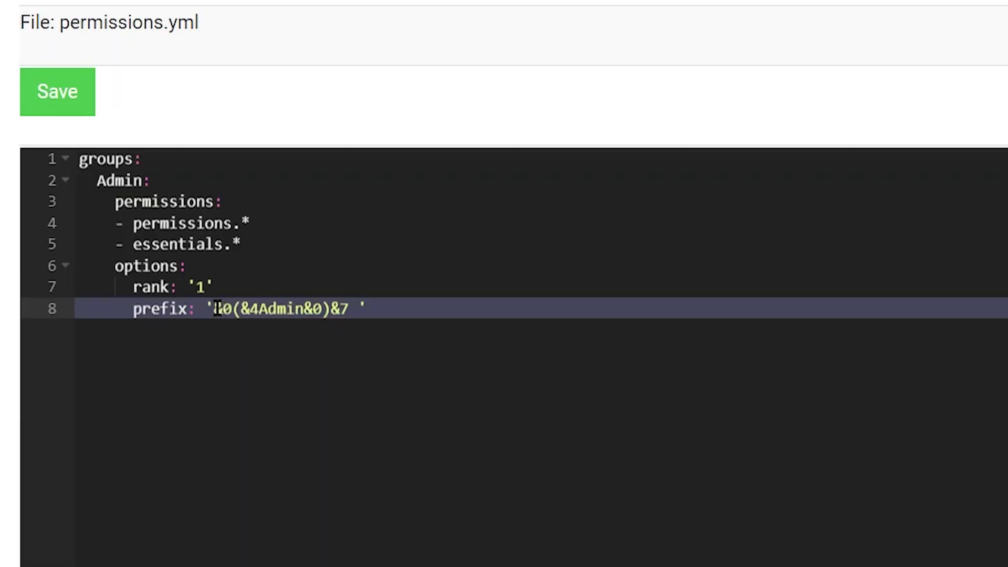
click(278, 309)
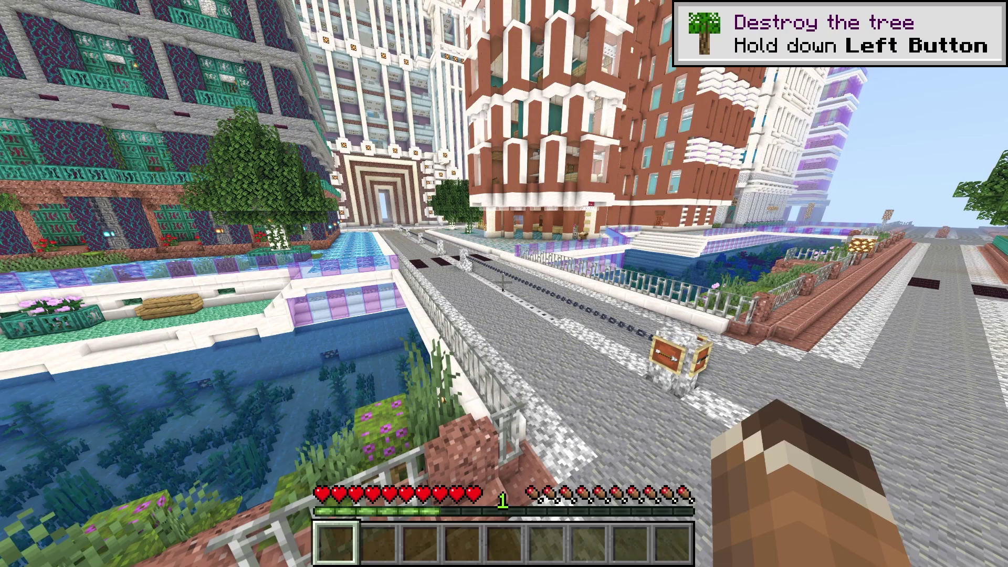
- Run /pex group create for the Member, VIP and Moderator groups
key(t)
key(Up)
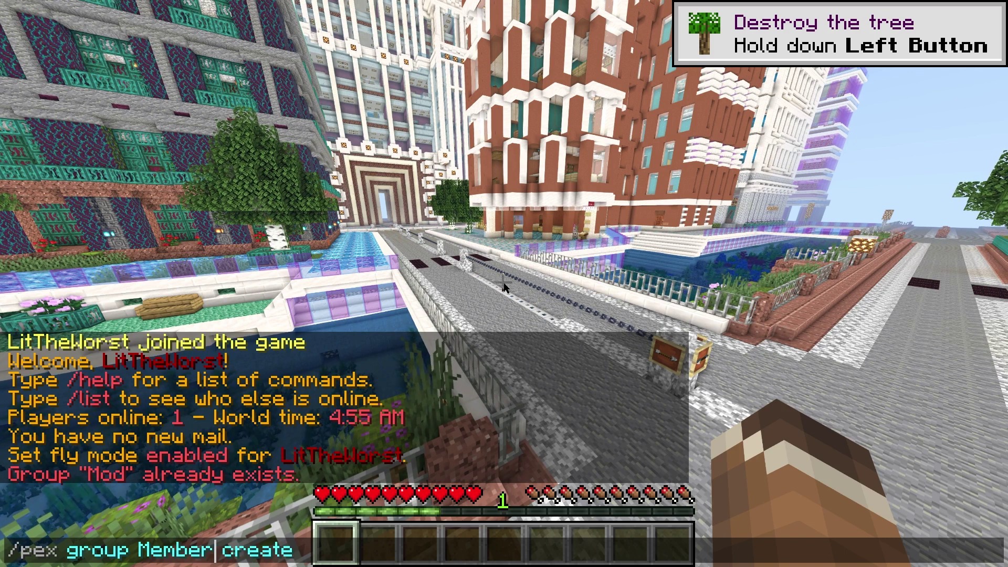
key(Return)
key(t)
key(Up)
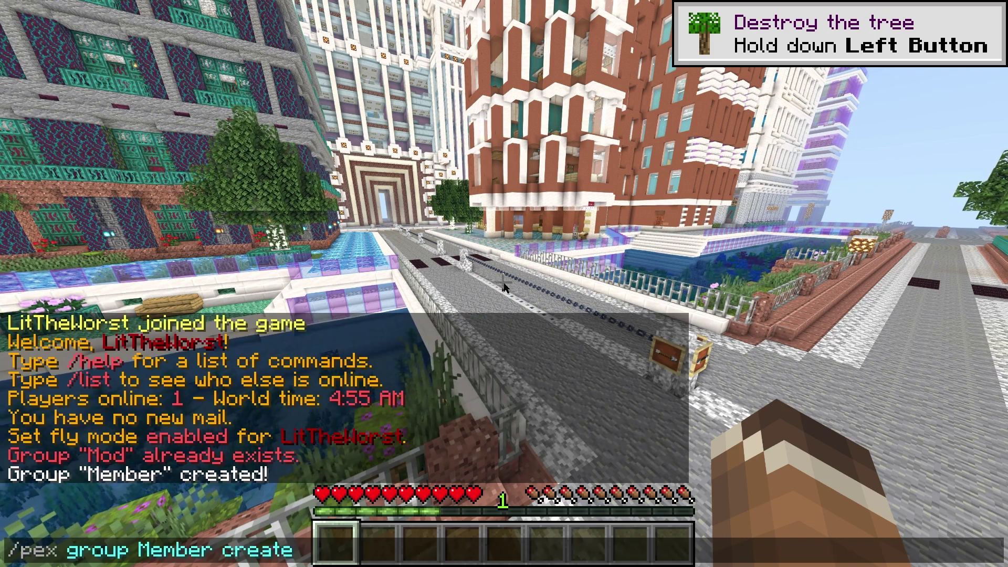
key(BackSpace)
key(BackSpace)
key(BackSpace)
key(BackSpace)
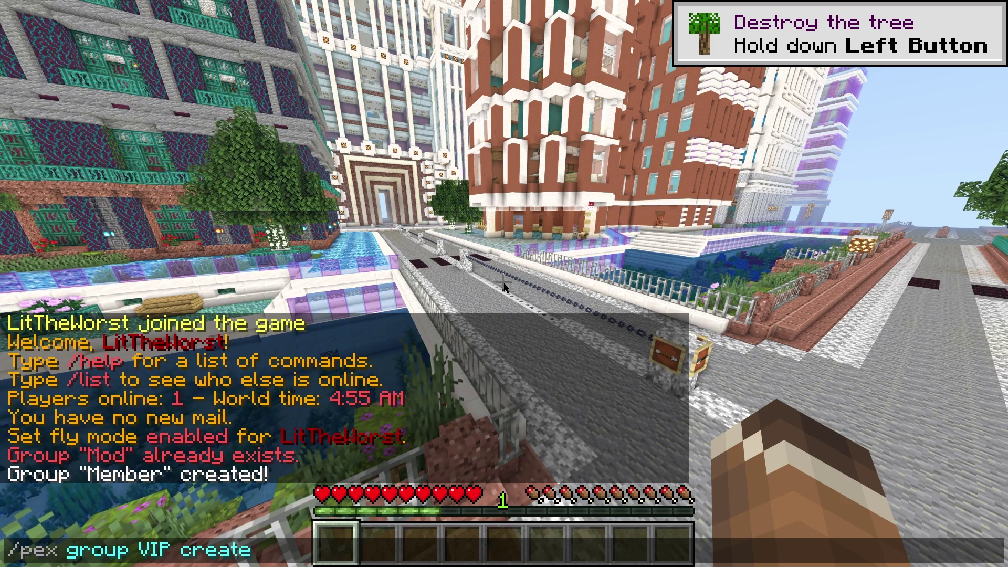
key(Return)
key(slash)
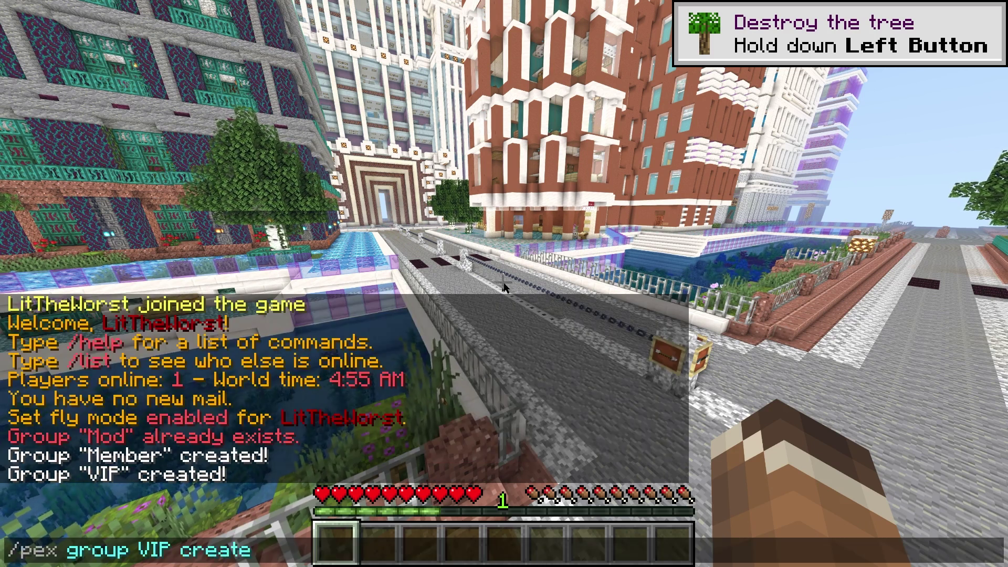
text(ator)
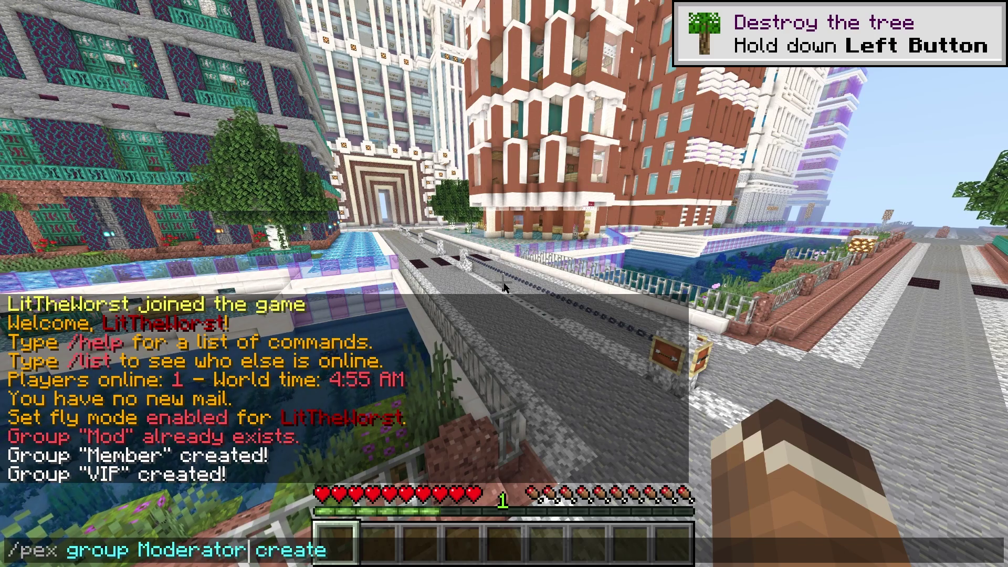
key(Return)
key(w)
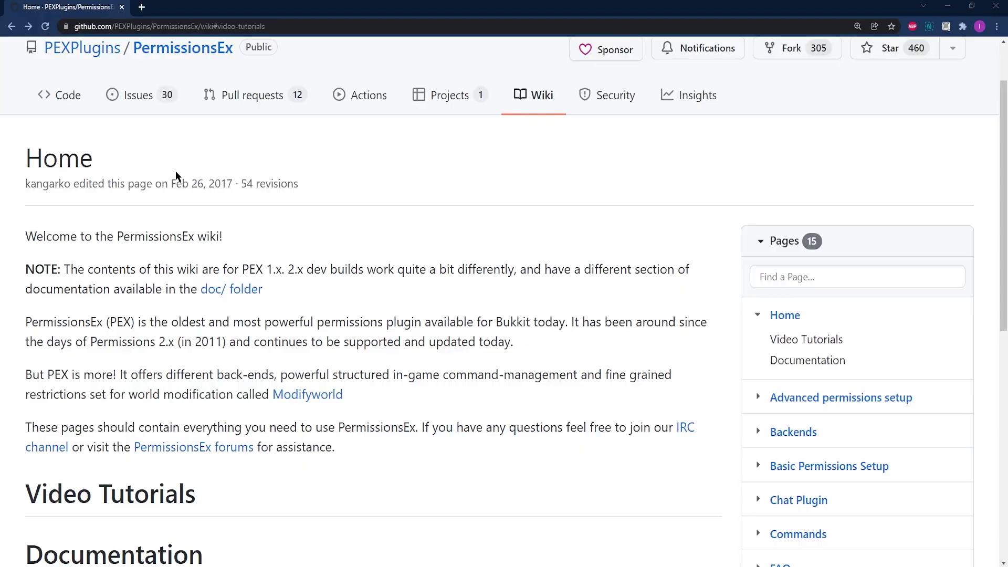
- Scroll the PermissionsEx wiki Home page down to the Documentation link list
drag(29, 133, 472, 445)
click(474, 447)
scroll(95, 270, down, 1)
scroll(95, 270, down, 6)
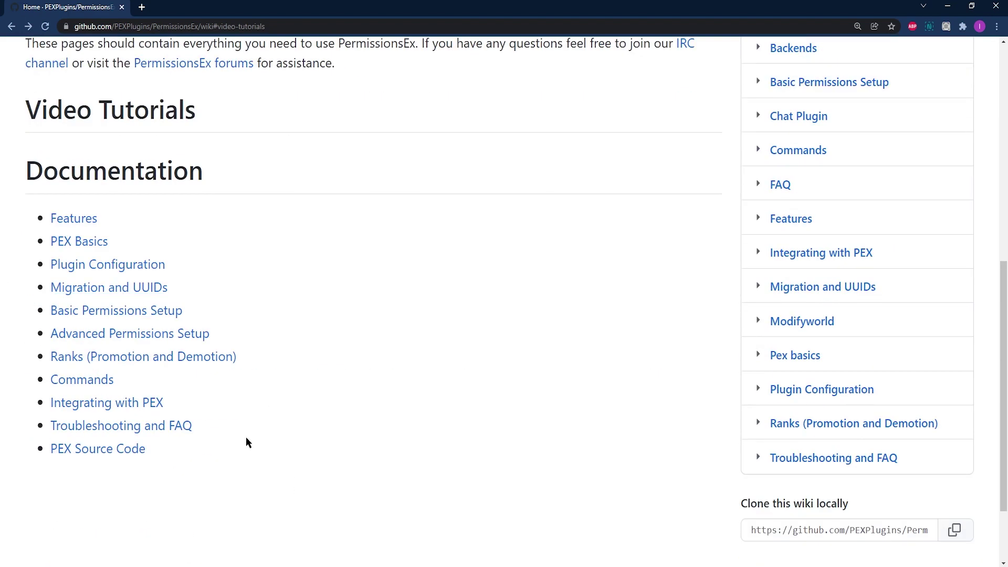
drag(249, 442, 51, 215)
click(361, 454)
- Open the wiki's Commands page and scroll down to Group's user management
click(92, 382)
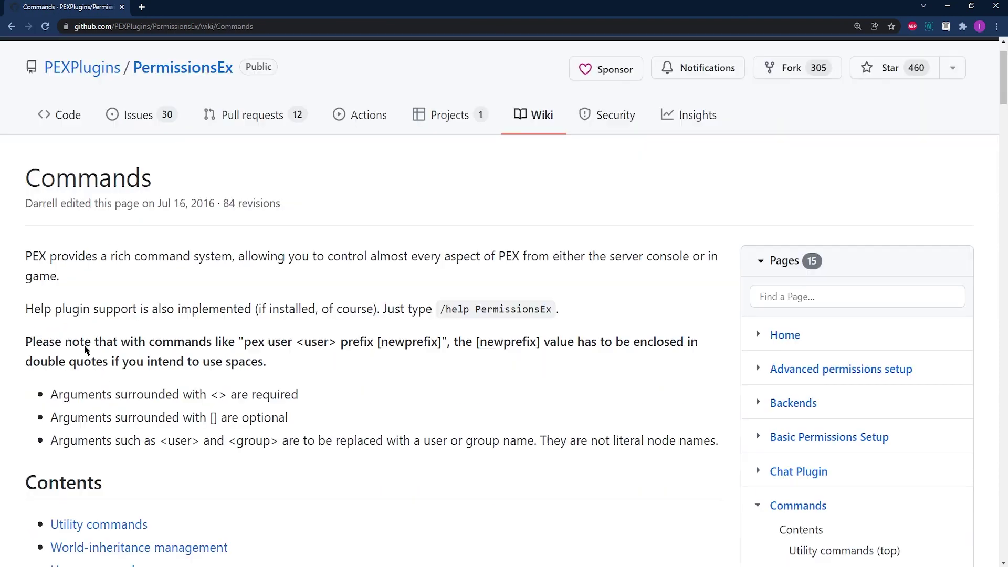
scroll(37, 215, down, 2)
drag(29, 55, 332, 289)
click(412, 342)
scroll(409, 339, down, 2)
scroll(310, 344, down, 18)
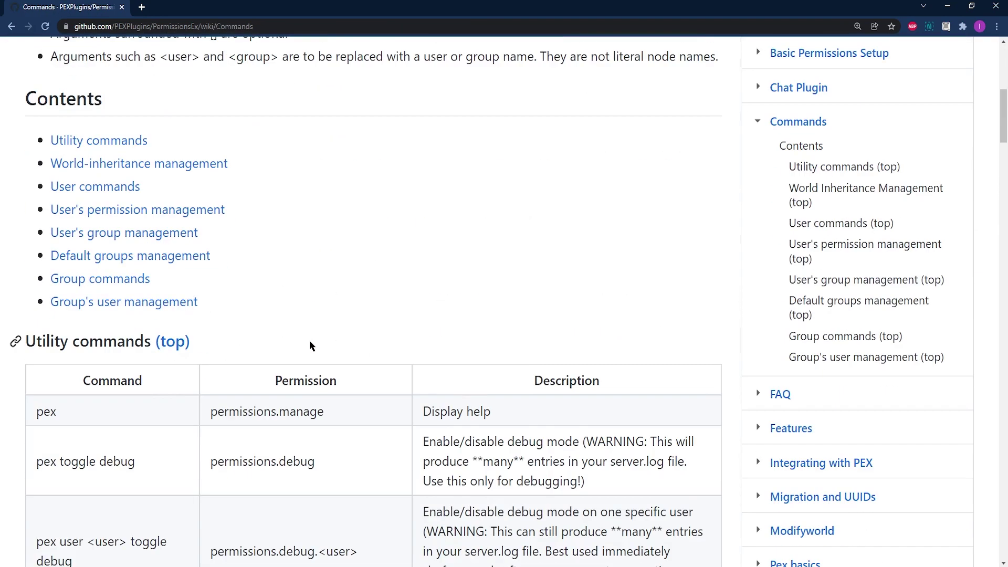
scroll(309, 345, down, 18)
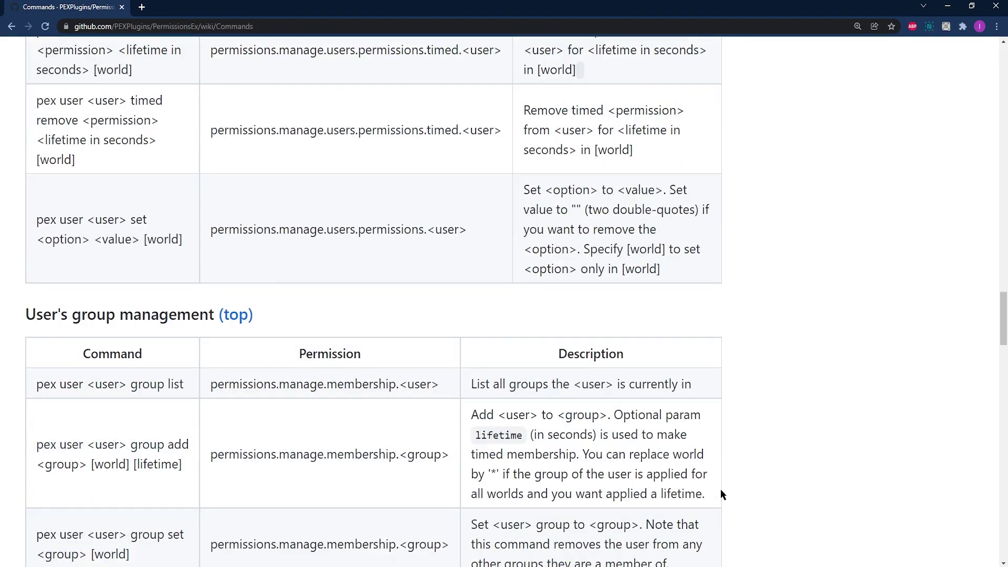
scroll(721, 491, down, 12)
scroll(722, 493, down, 16)
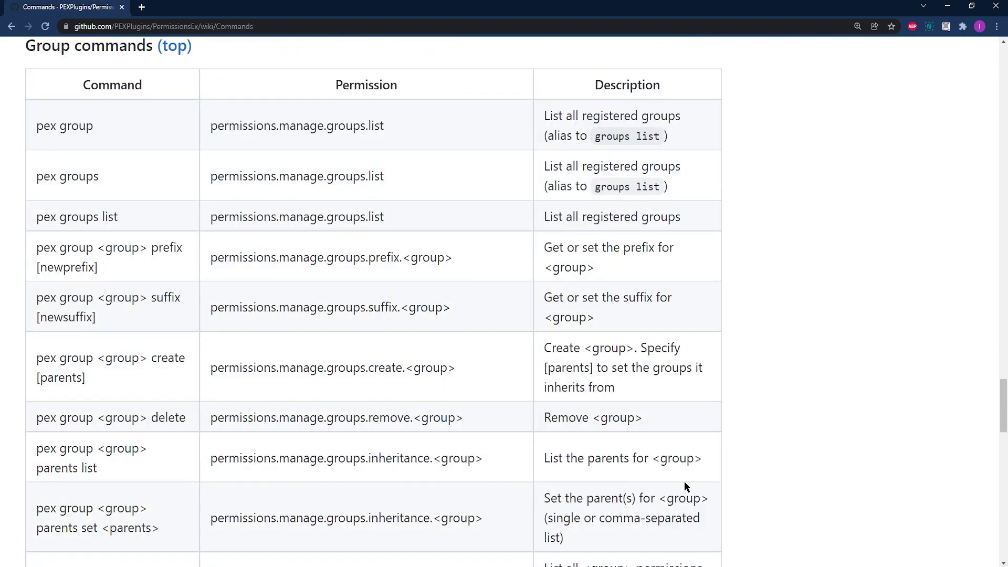
scroll(582, 462, down, 10)
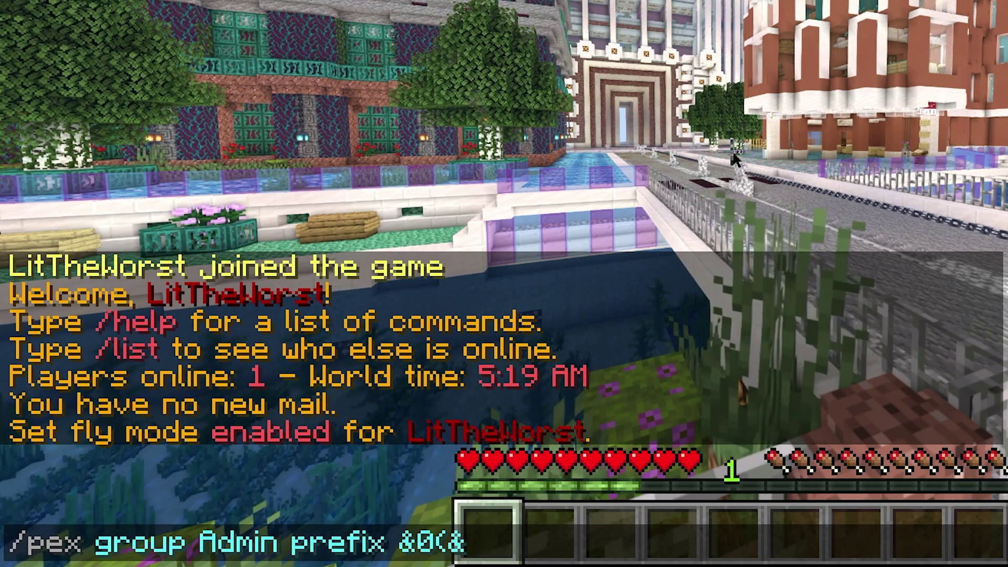
- Review the Minecraft colour code list and return to the top of the table
text(4)
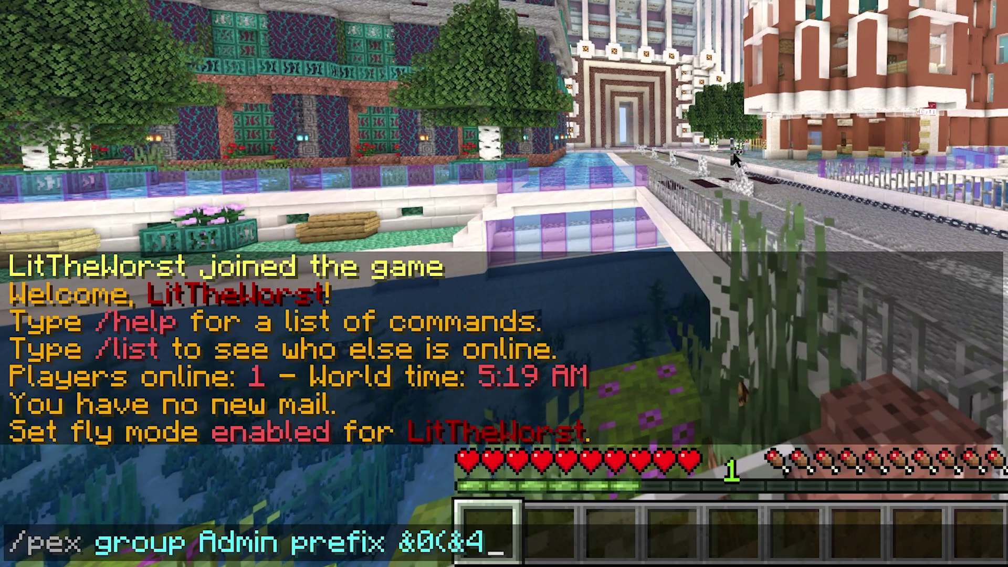
text(A)
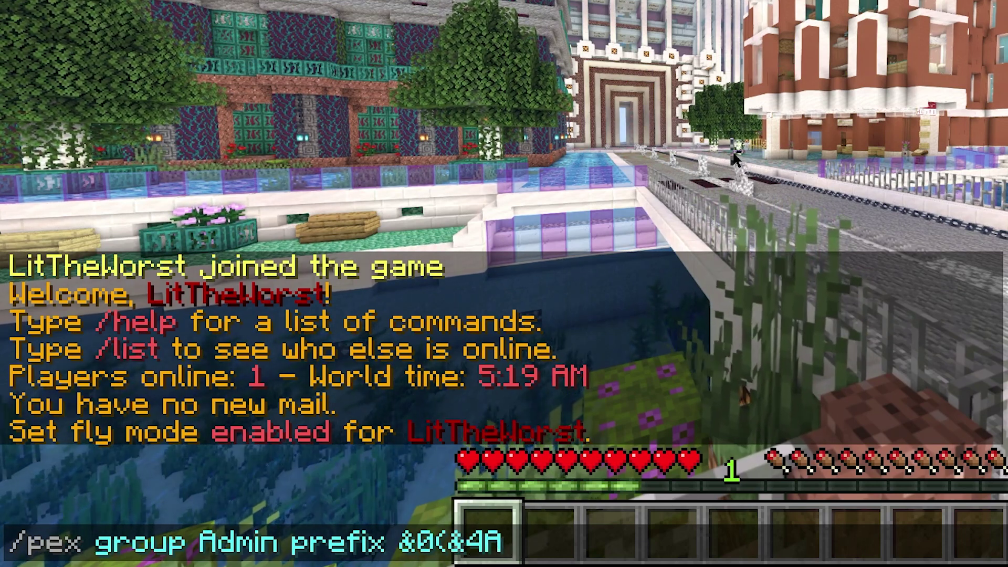
text(dmi)
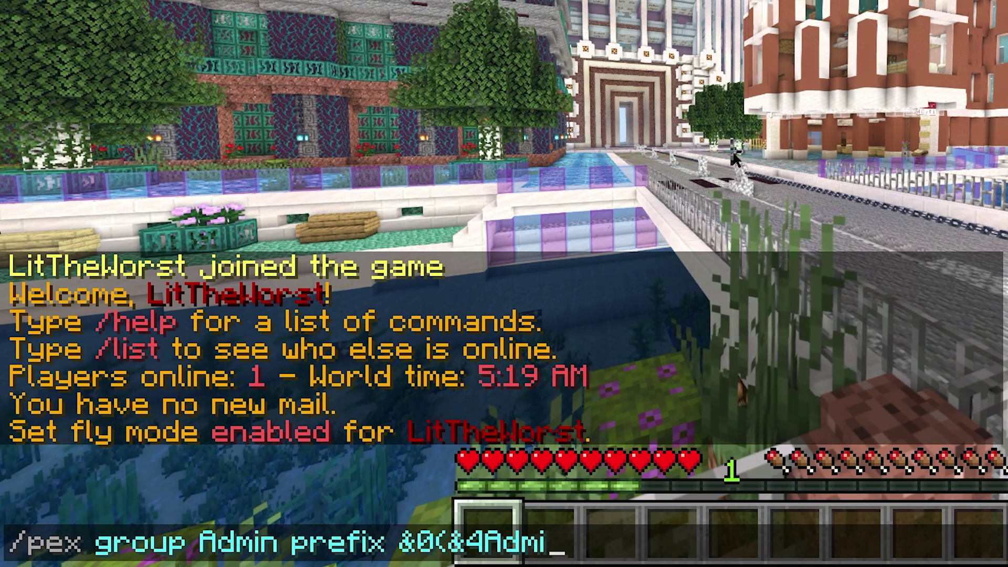
text(n)
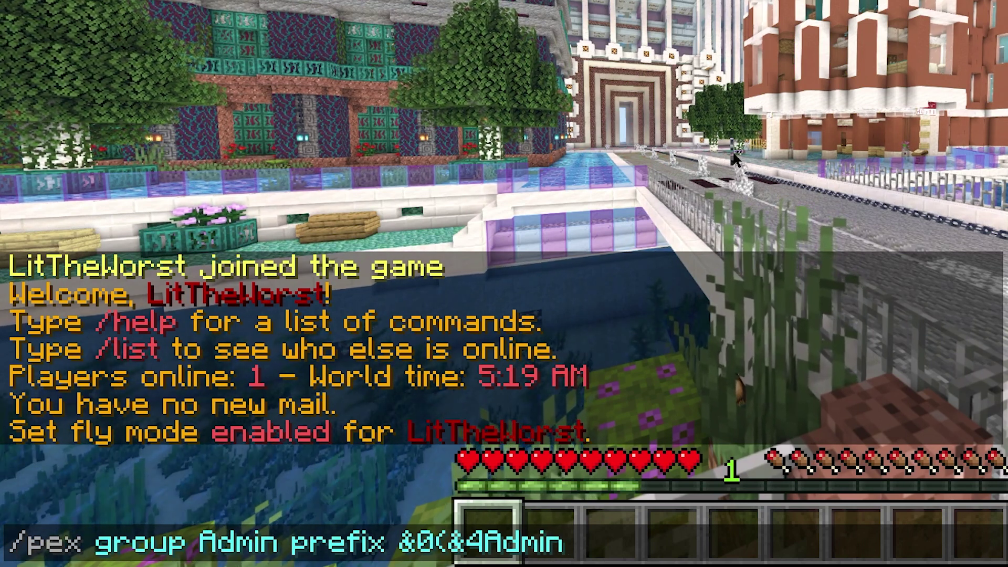
text(&)
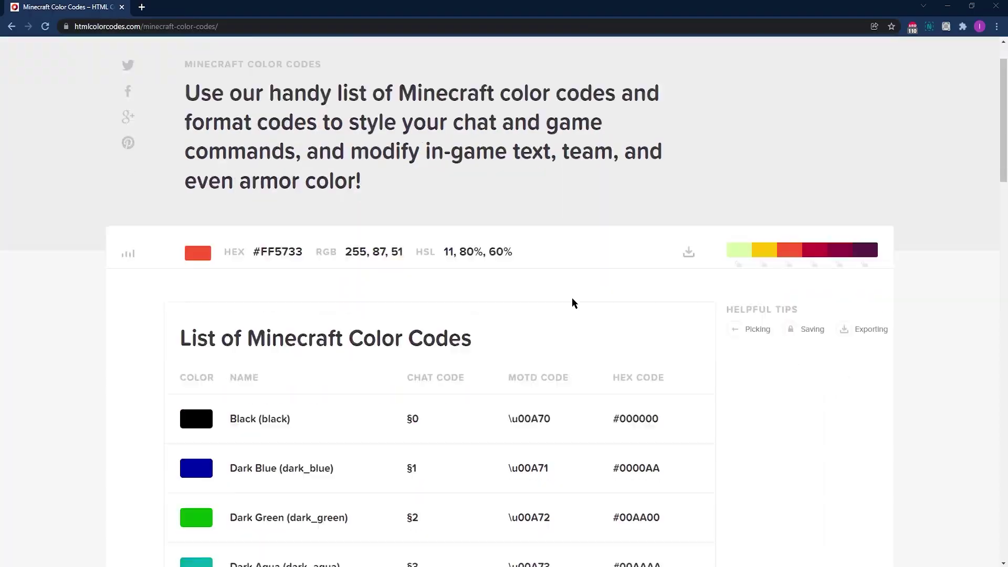
scroll(573, 298, down, 14)
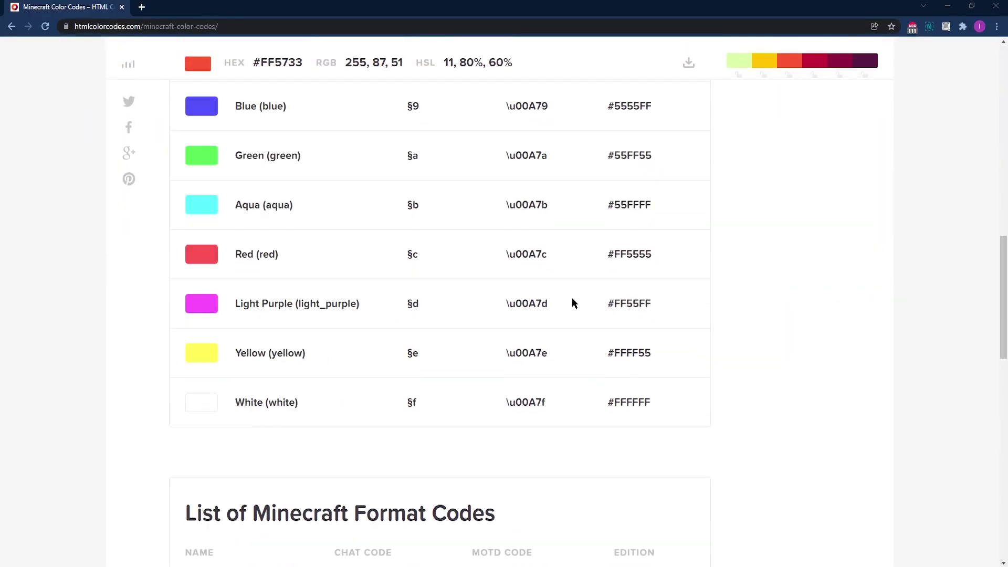
scroll(571, 304, up, 12)
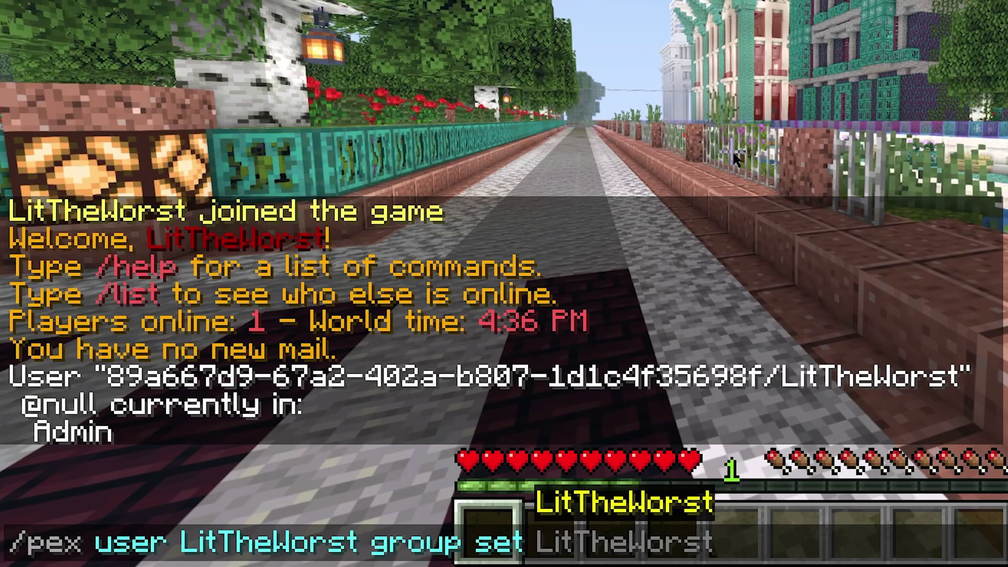
- Put the player in the Admin group with /pex user <player> group set Admin
text(A)
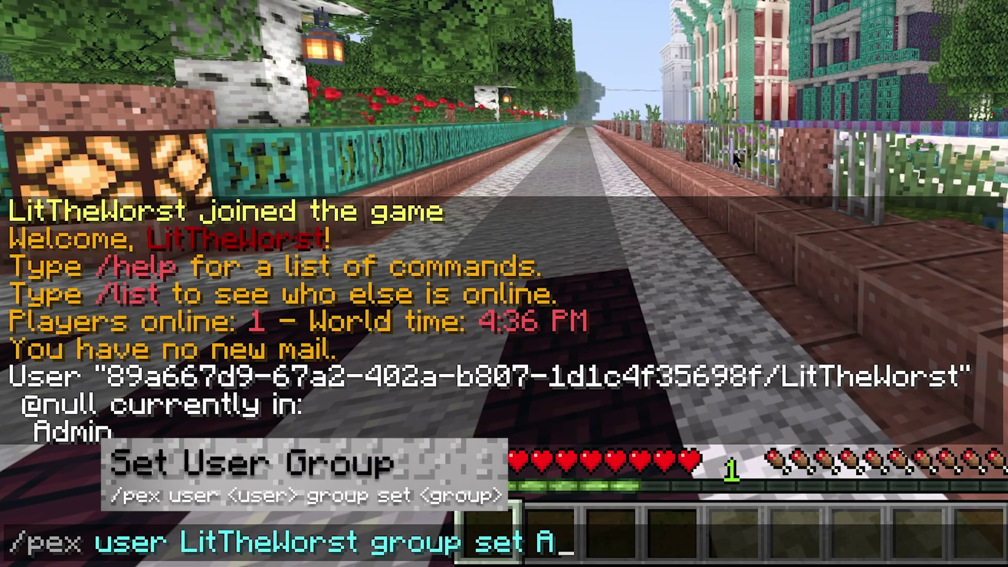
text(dmin)
key(BackSpace)
key(BackSpace)
key(BackSpace)
key(BackSpace)
key(BackSpace)
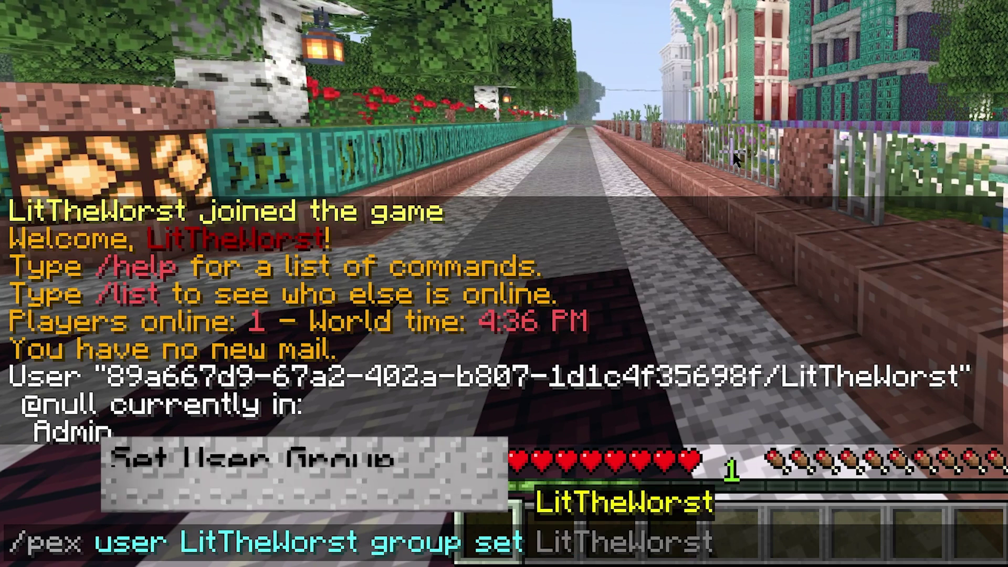
text(Modera)
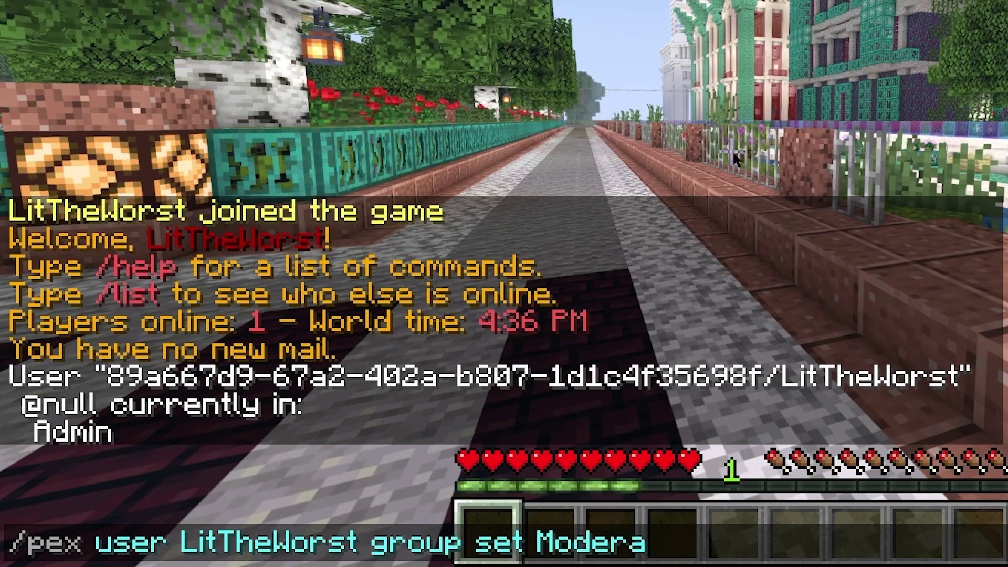
text(tor)
key(BackSpace)
key(BackSpace)
key(BackSpace)
key(BackSpace)
key(BackSpace)
key(BackSpace)
key(BackSpace)
key(BackSpace)
key(BackSpace)
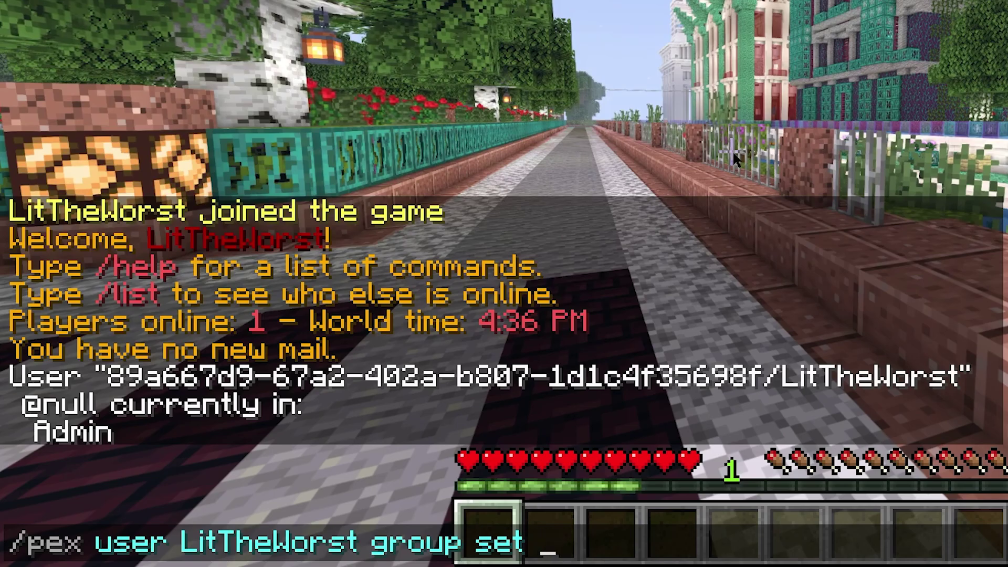
text(Admin)
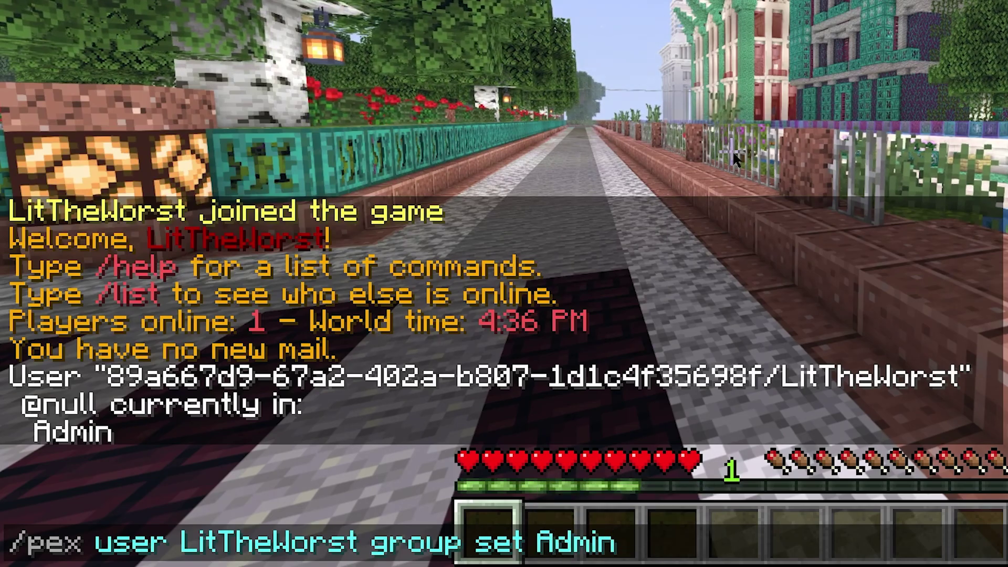
key(Return)
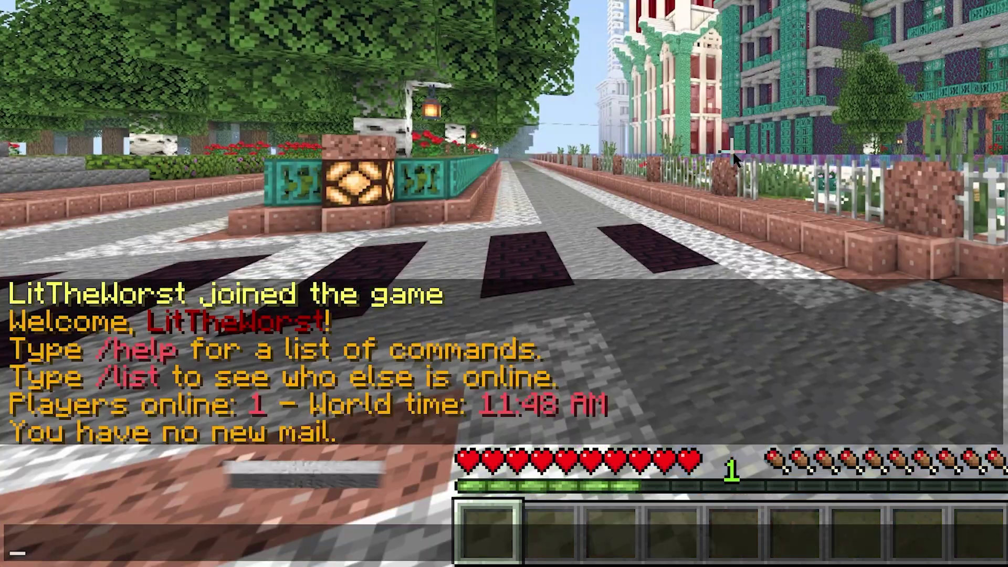
- Remove the player from the Moderator group with /pex user <player> group remove Moderator
text(/p)
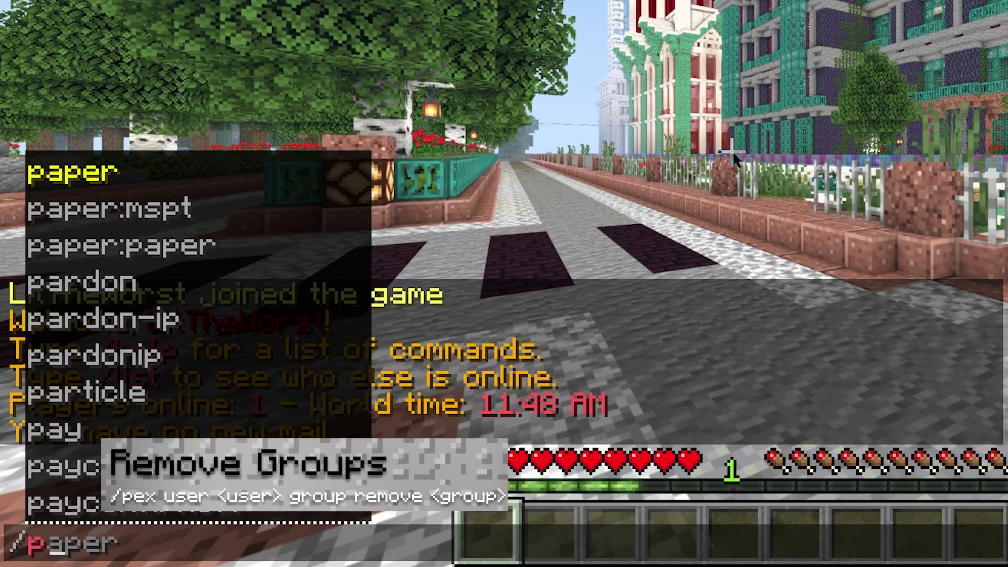
text(ex user)
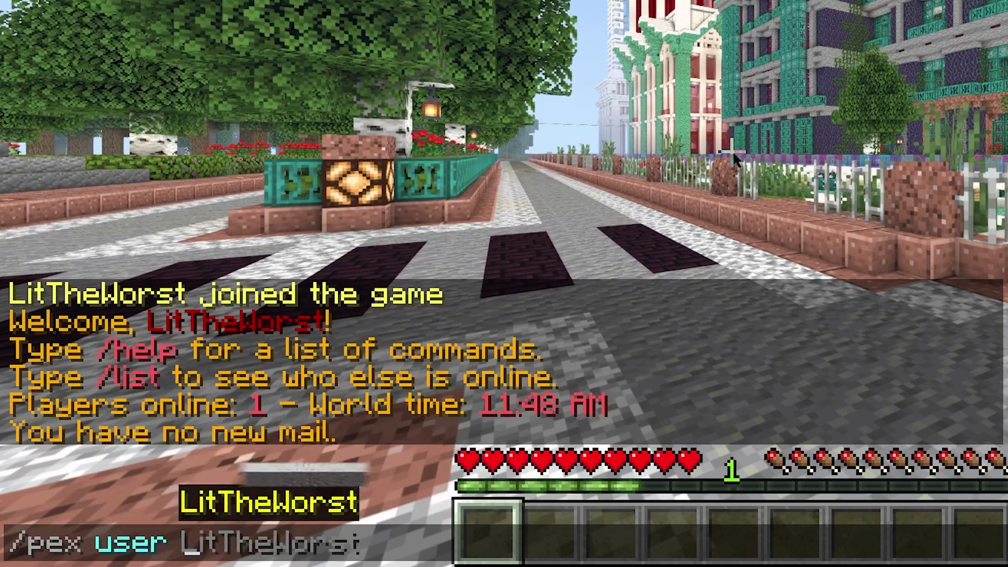
key(Tab)
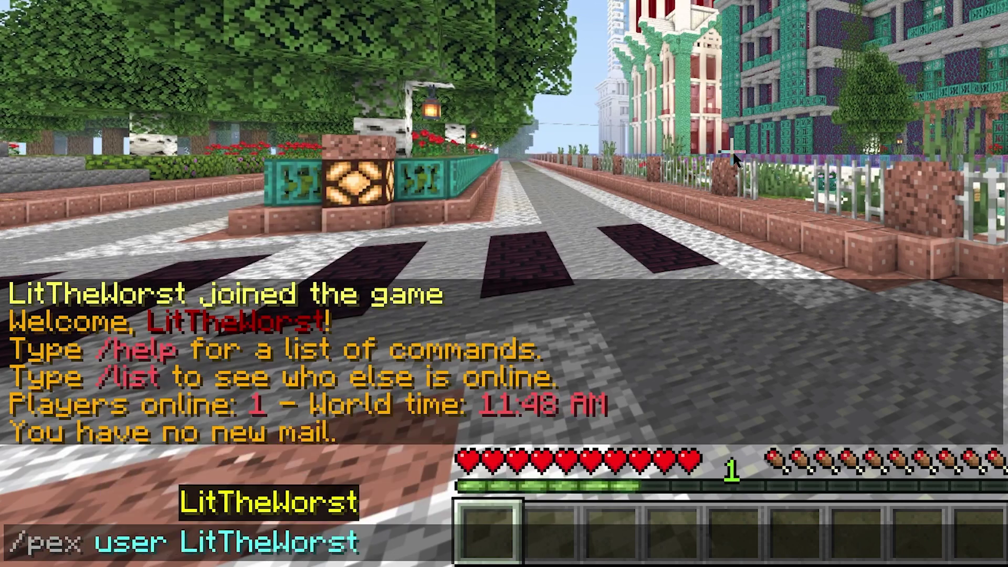
text(group re)
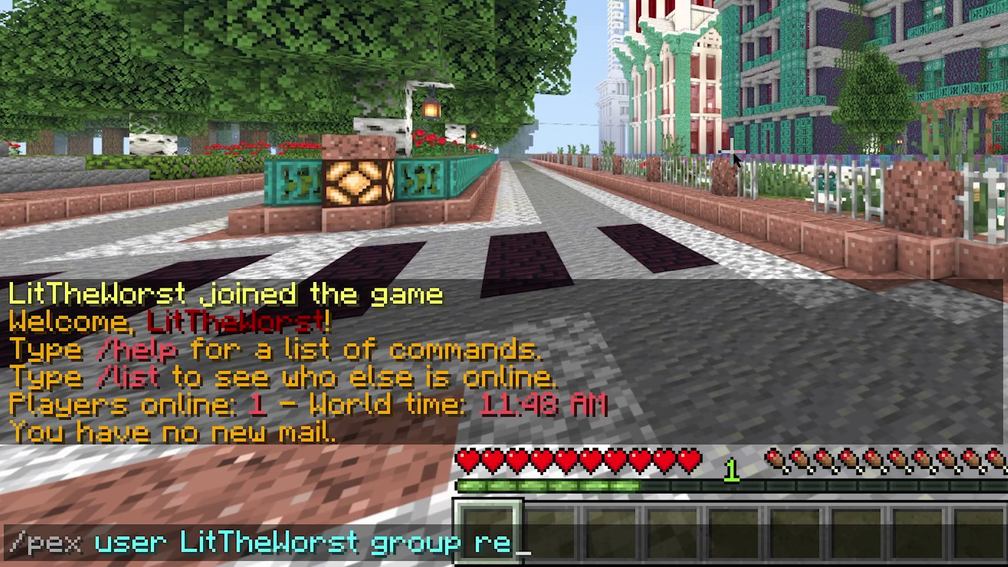
text(move )
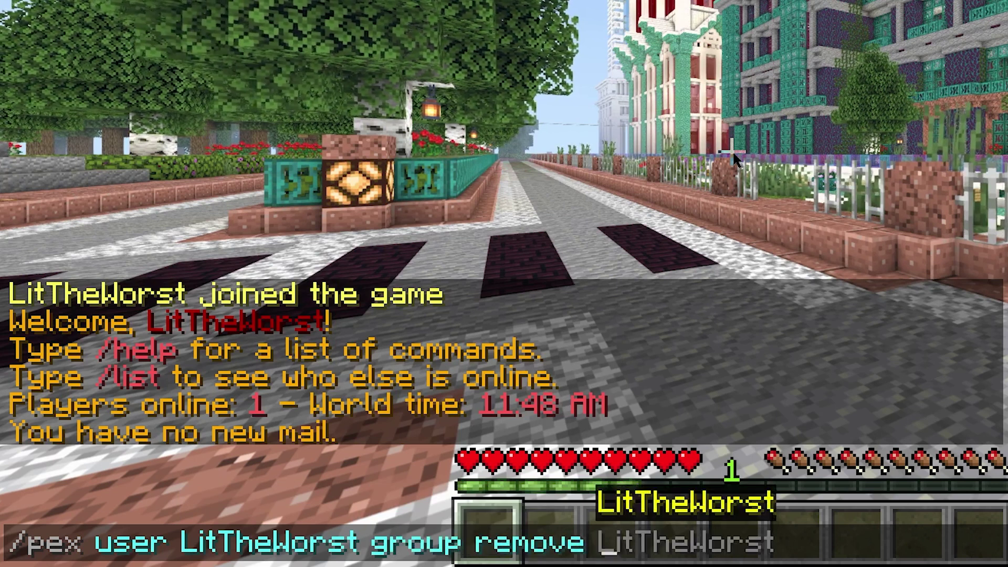
text(Moderator)
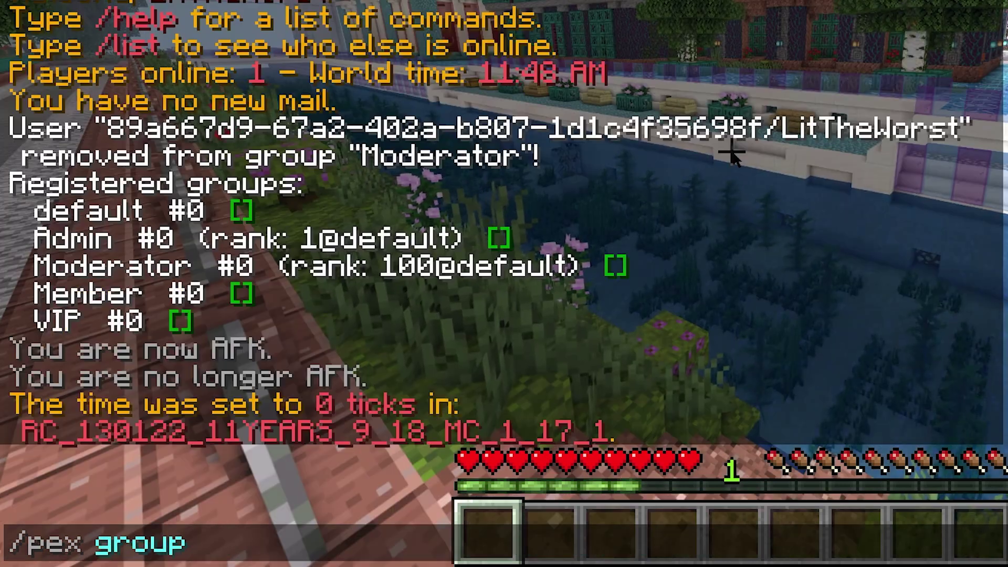
text(Admin)
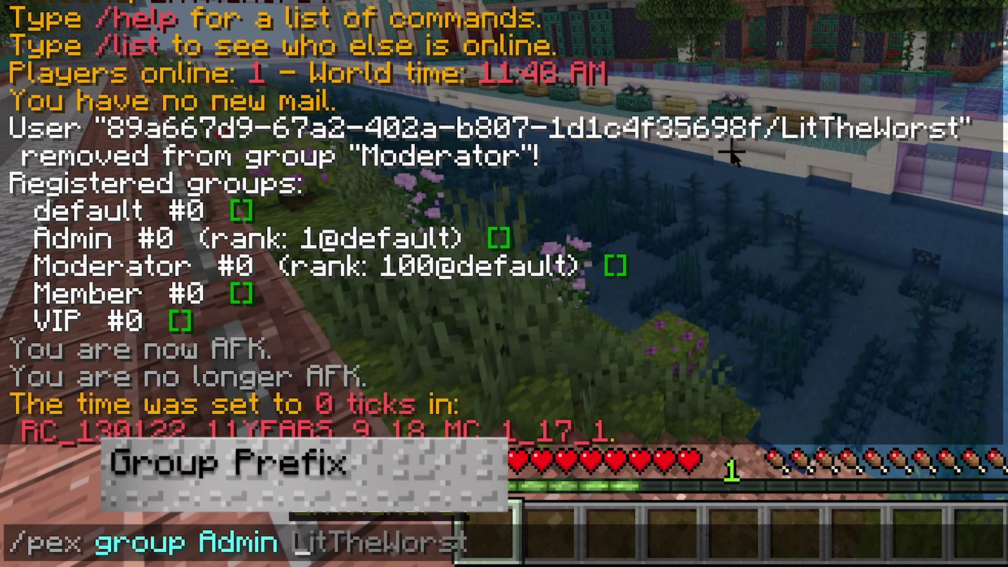
text( prem)
- Set the Admin group's prefix to &0(&2Admin&0) and its suffix to &7Thx
key(BackSpace)
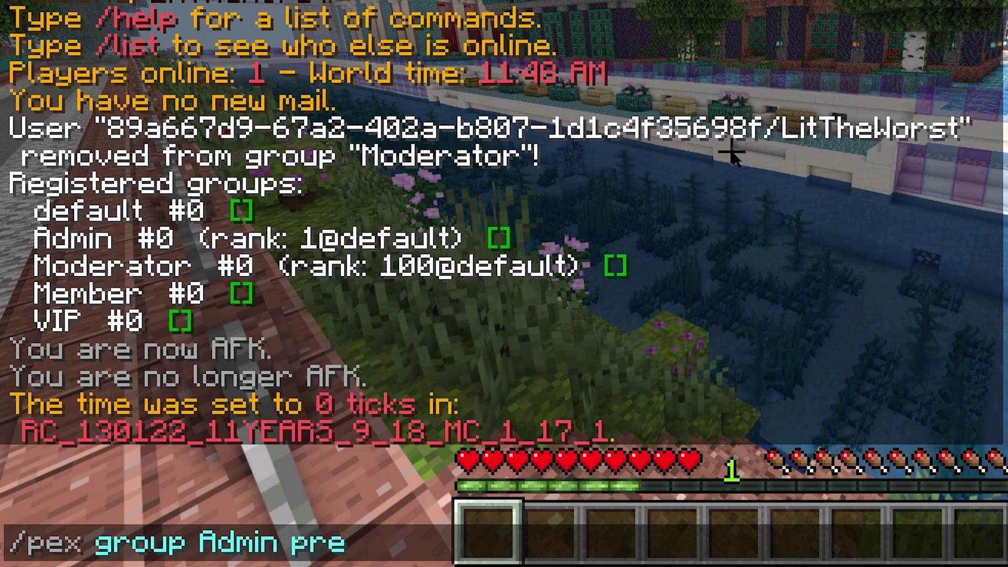
text(fix)
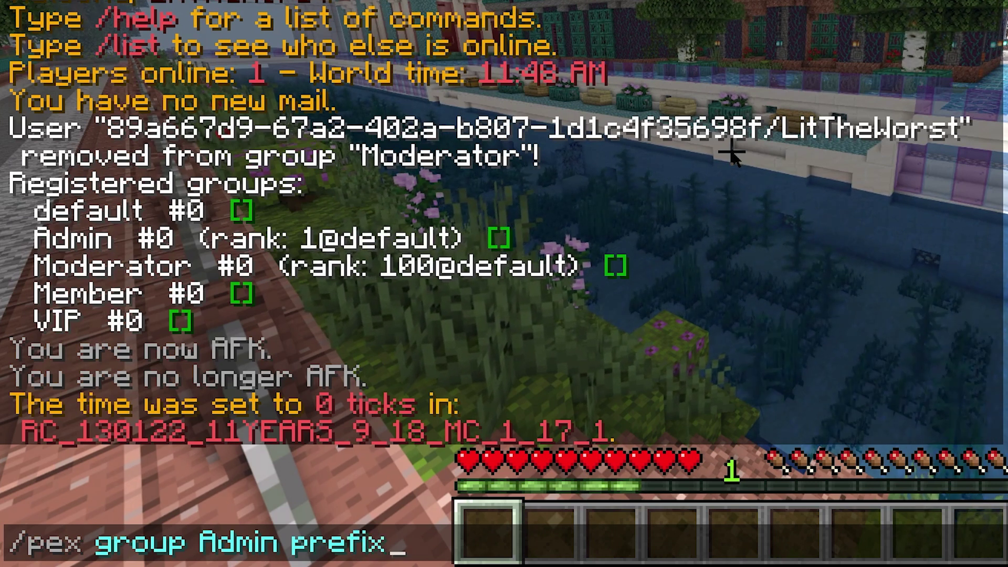
text( &0(&2Admin&0))
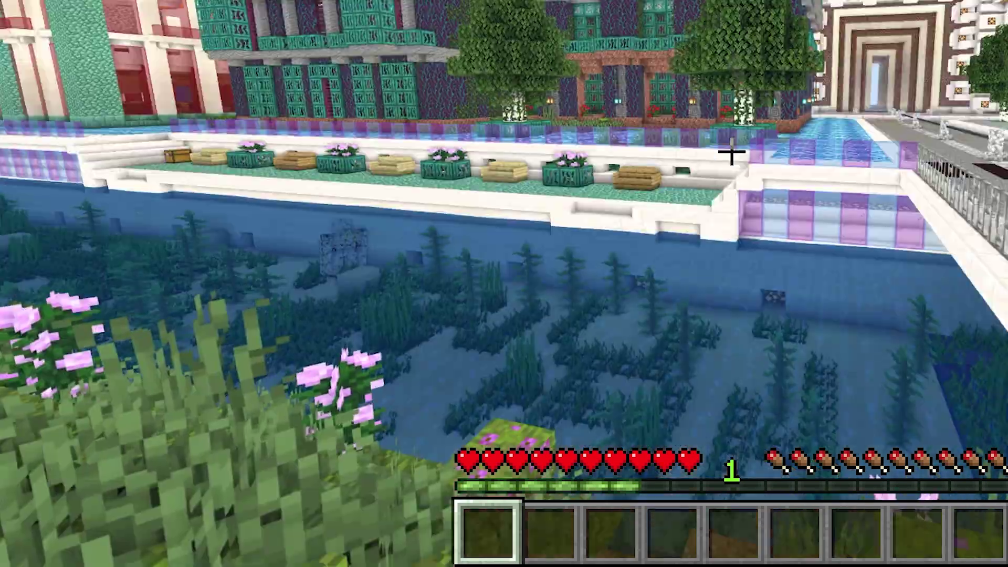
key(slash)
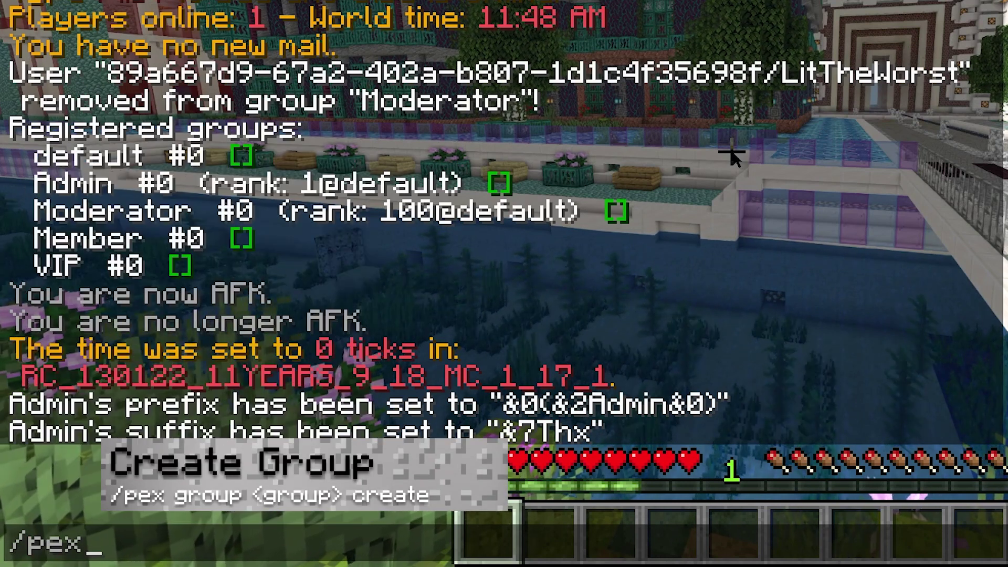
- Create the Monster group, then type /pex group Monster delete
text(pex group Monster create)
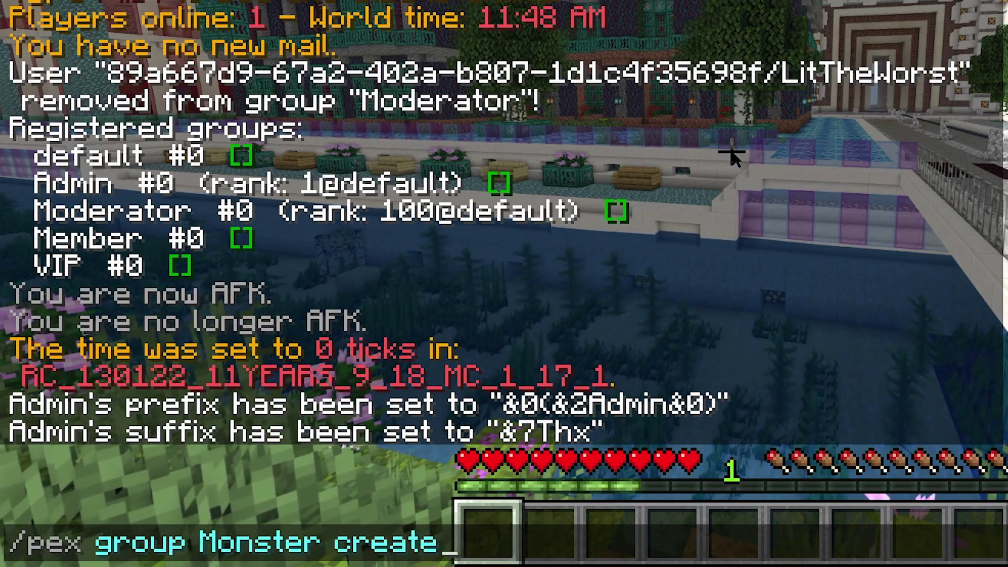
key(Return)
key(slash)
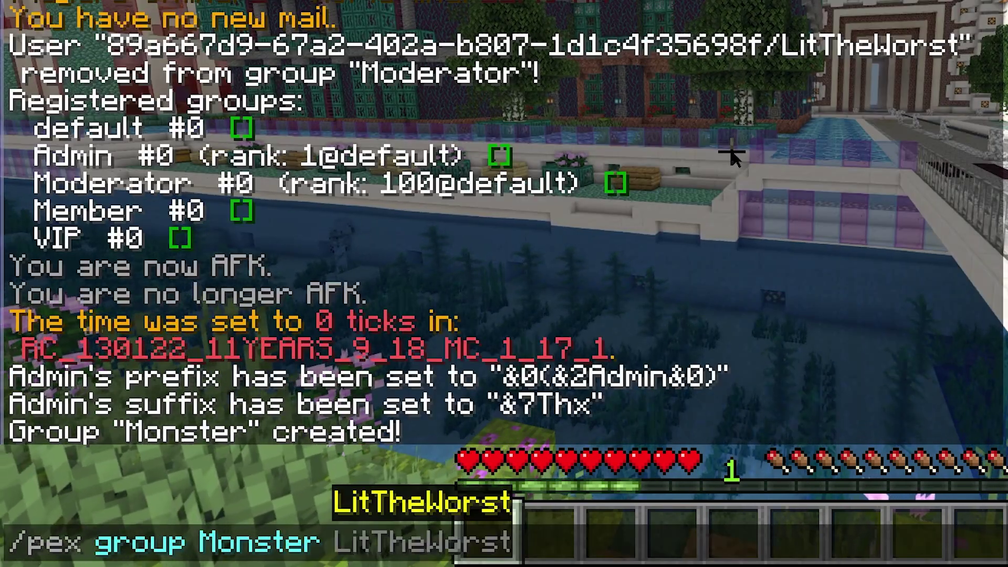
text(pex group Monster delete)
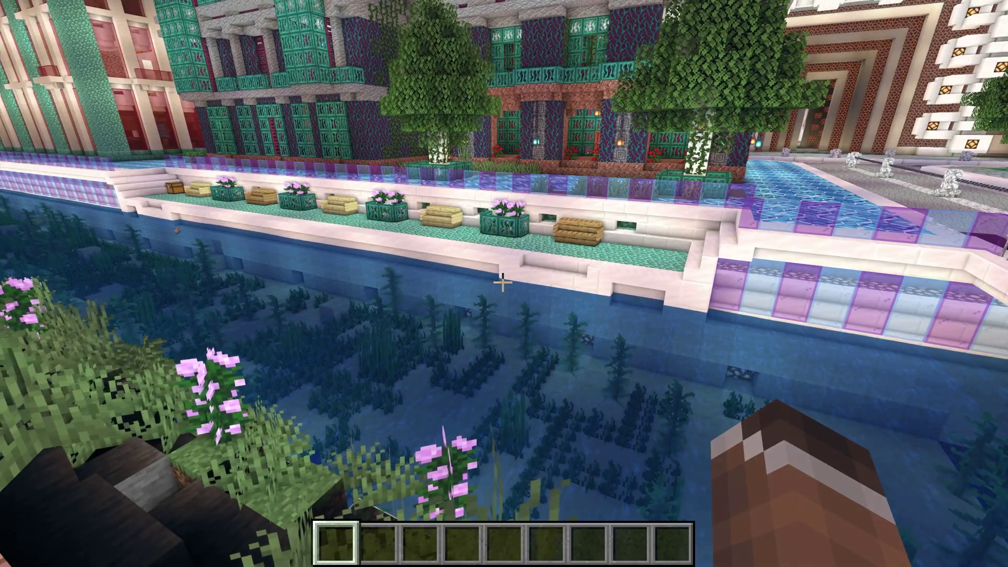
- Type /pex group Admin prefix &0(&4Admin&0) into chat without sending it
key(slash)
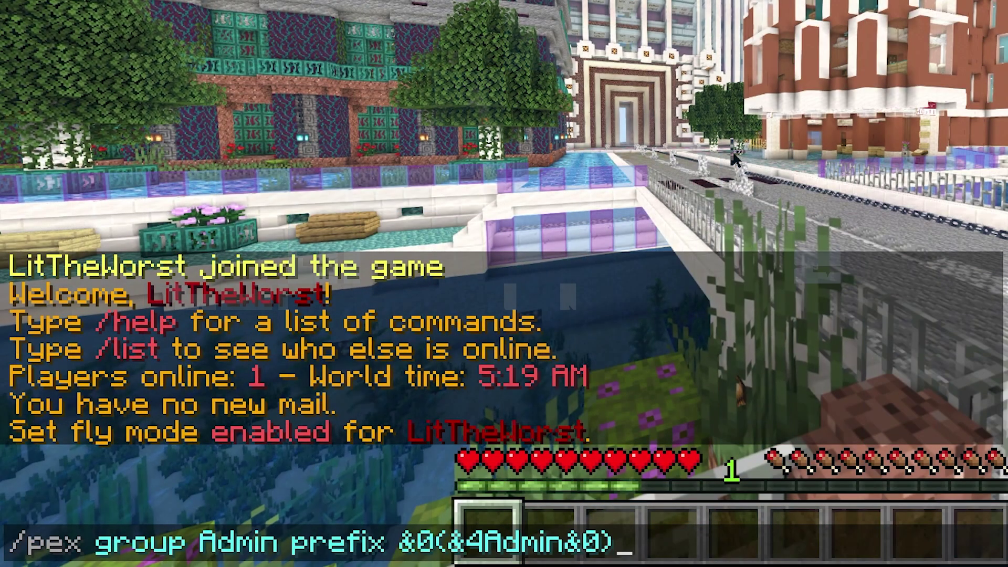
- Apply the &0(&4Admin&0) prefix and test it with a Hello World! chat message
key(Return)
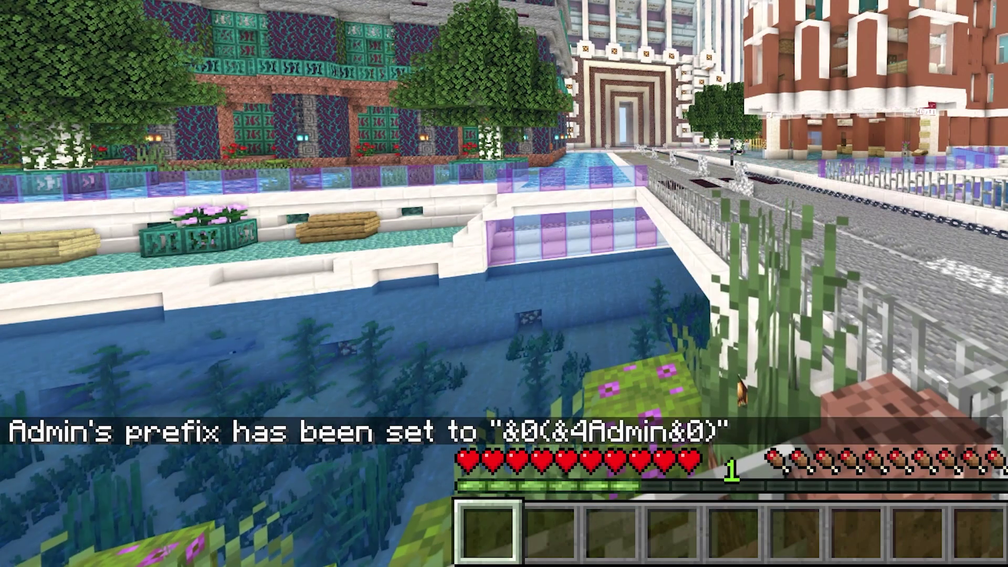
text(tHell)
text(o Wo)
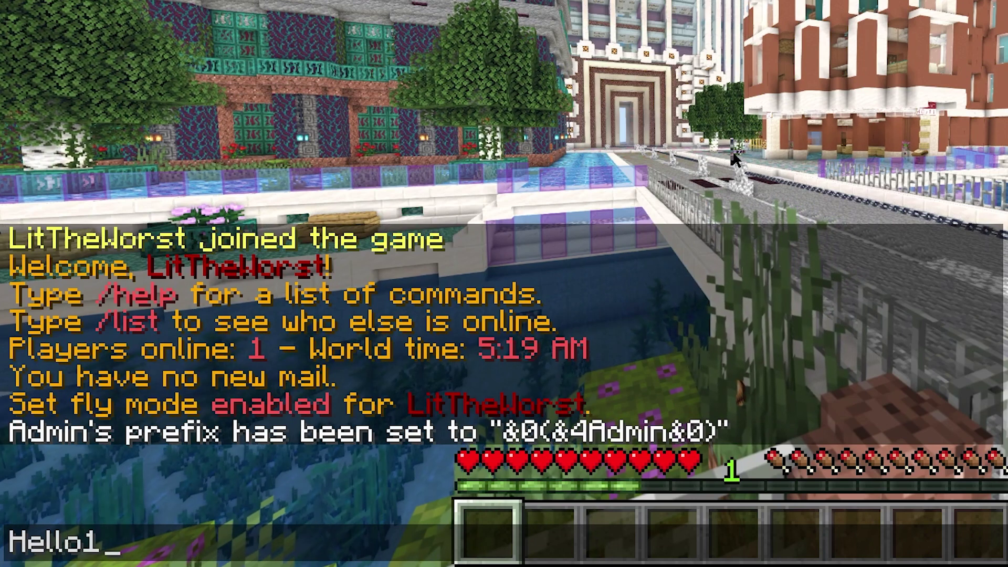
text(e)
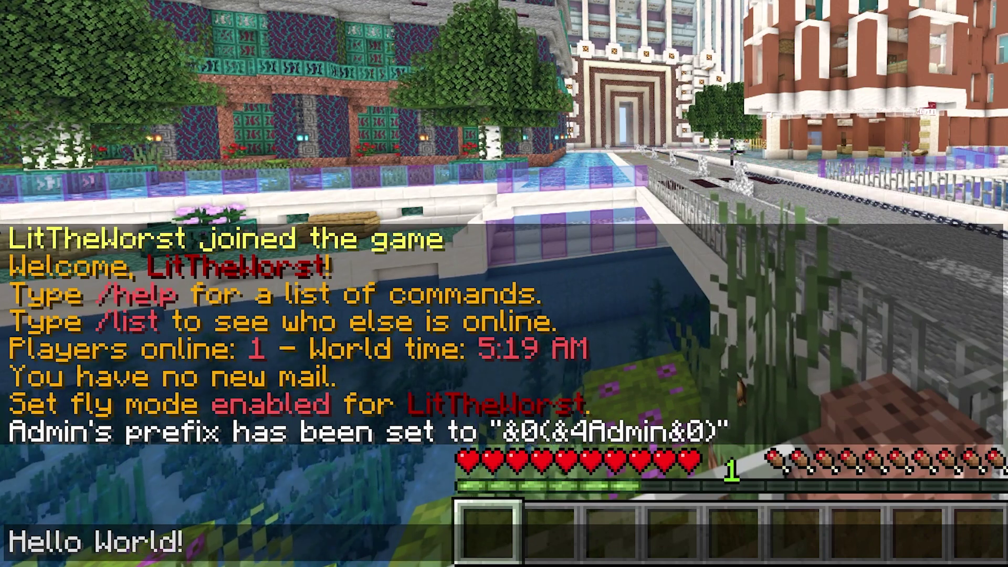
text(ld!)
key(Return)
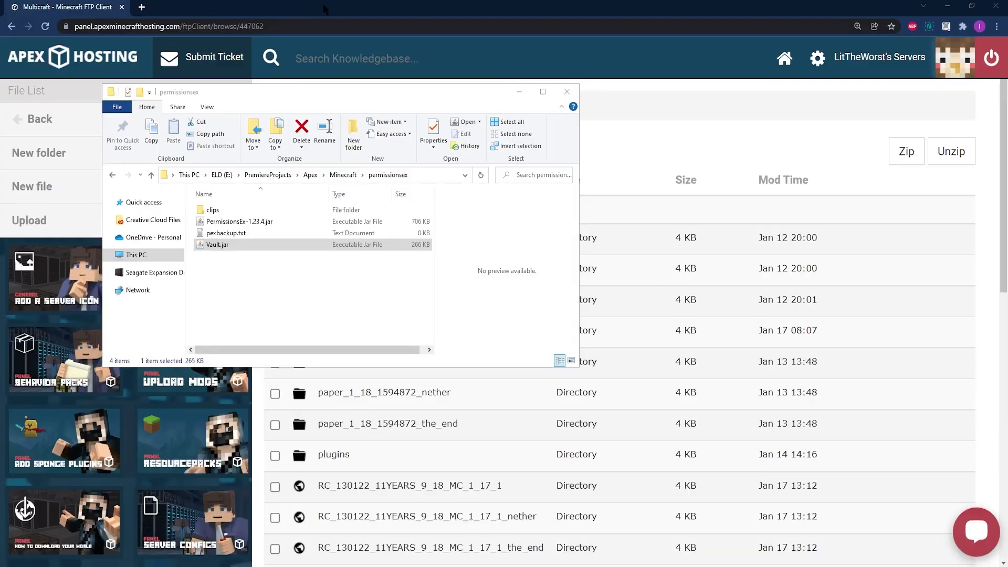
- Upload Vault.jar from File Explorer into the server's /plugins folder
click(325, 9)
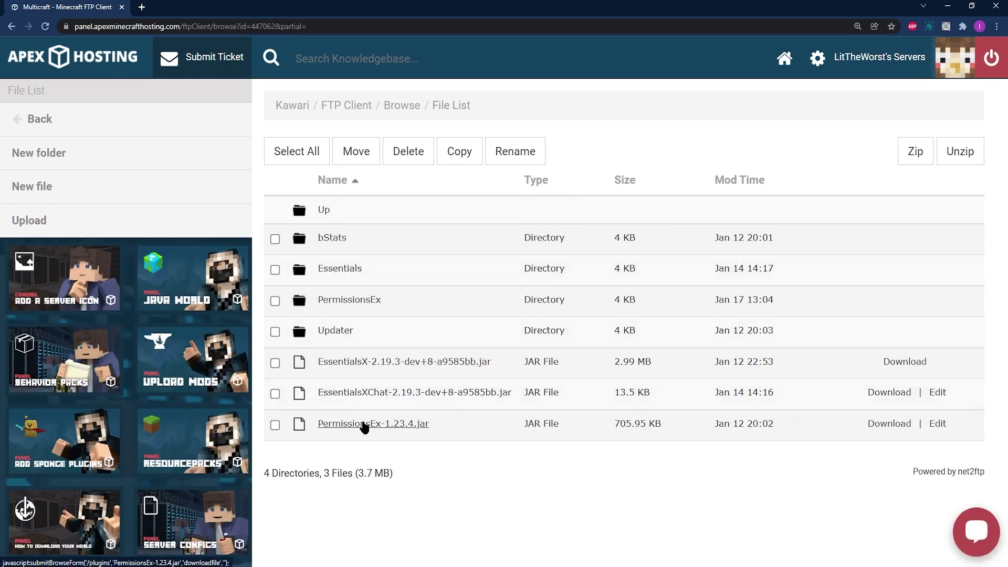
drag(387, 449, 315, 176)
click(421, 455)
click(102, 225)
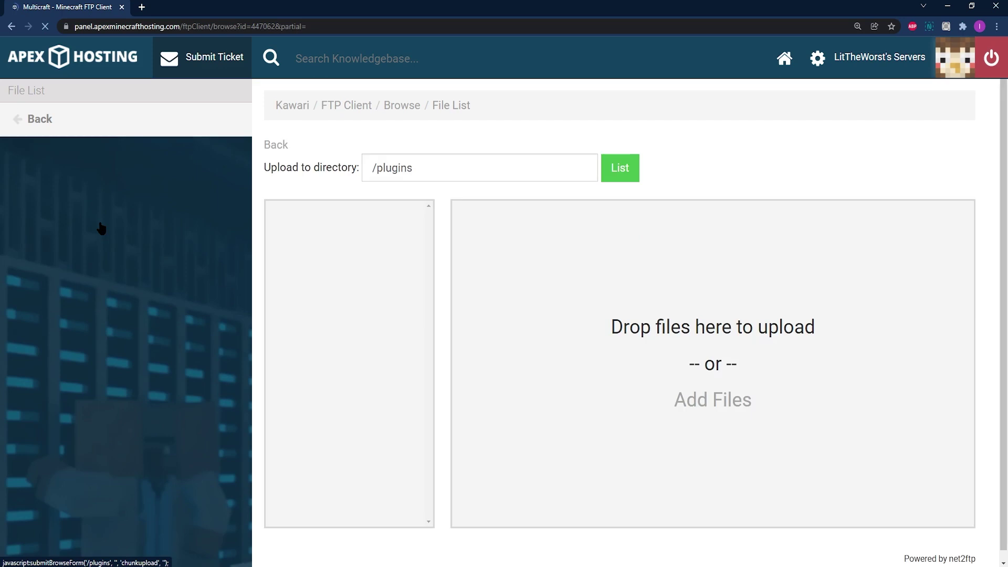
key(alt+Tab)
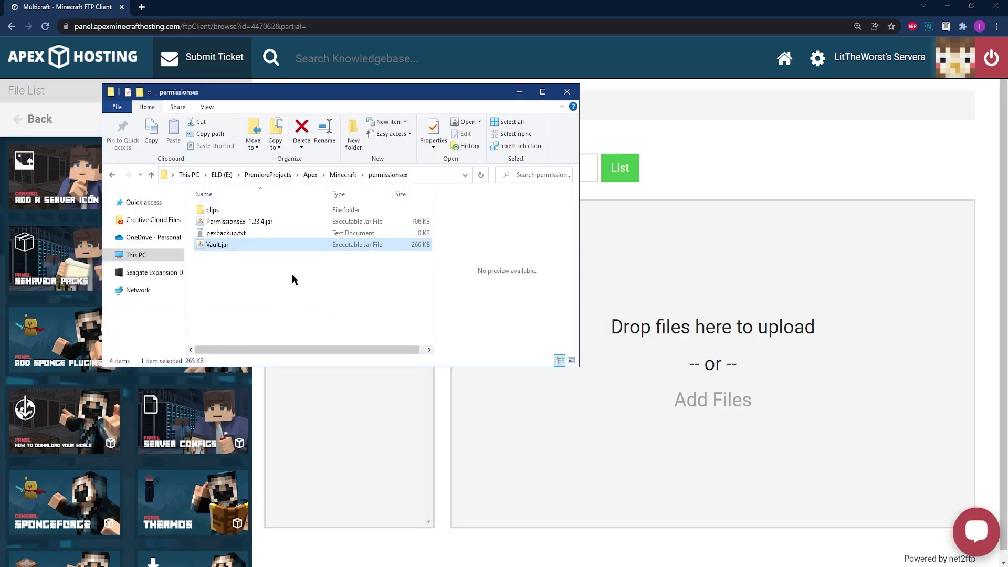
drag(217, 253, 655, 377)
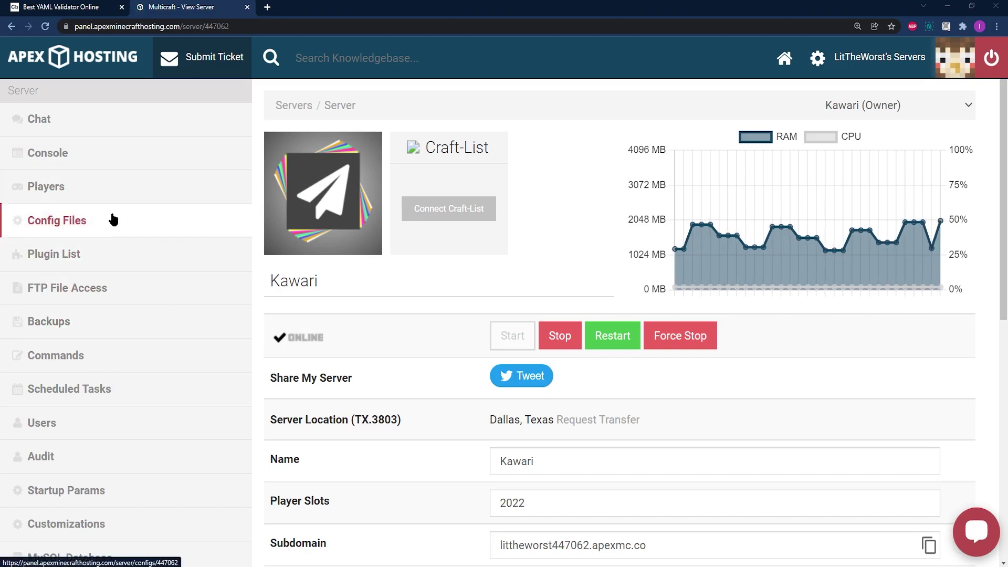
- Copy the full permissions.yml contents into the YAML Validator to check them
click(113, 220)
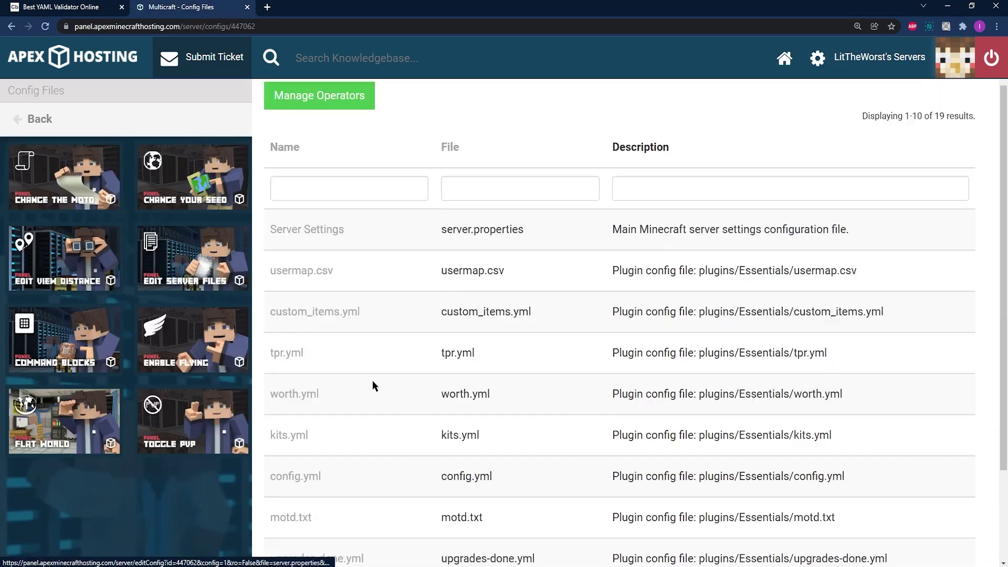
scroll(372, 380, down, 3)
click(340, 478)
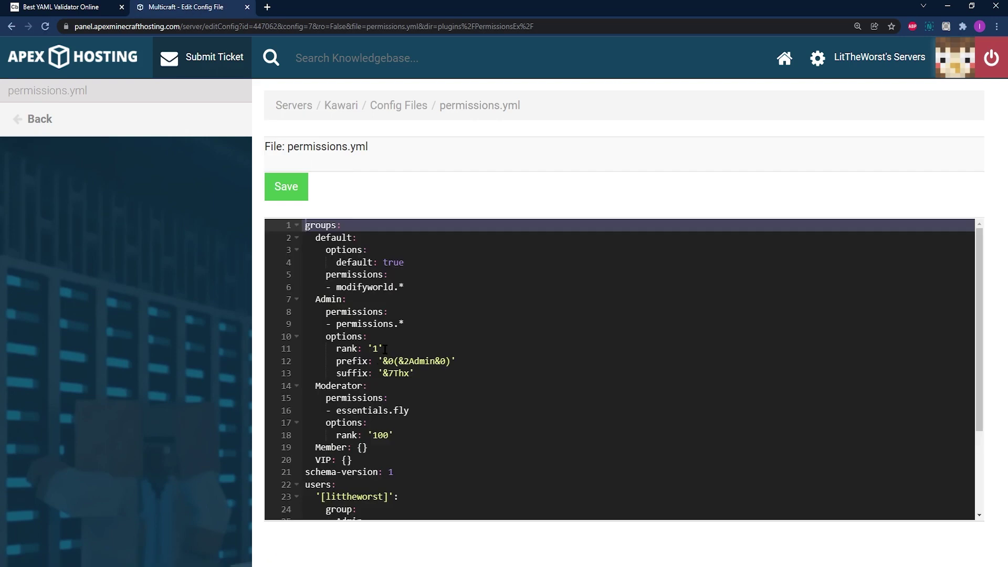
click(383, 348)
key(ctrl+a)
key(ctrl+c)
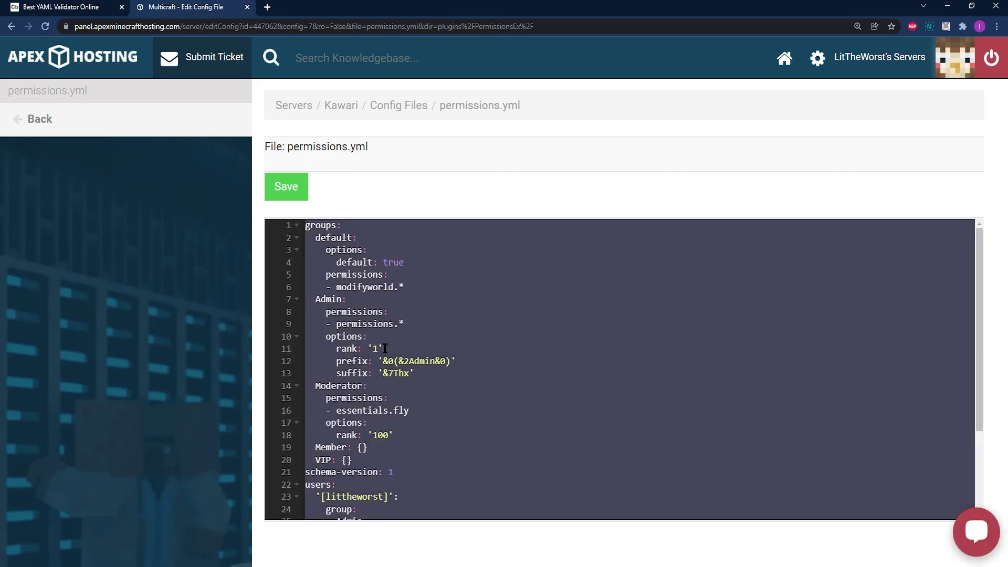
right_click(385, 349)
click(421, 392)
key(ctrl+shift+Tab)
right_click(64, 130)
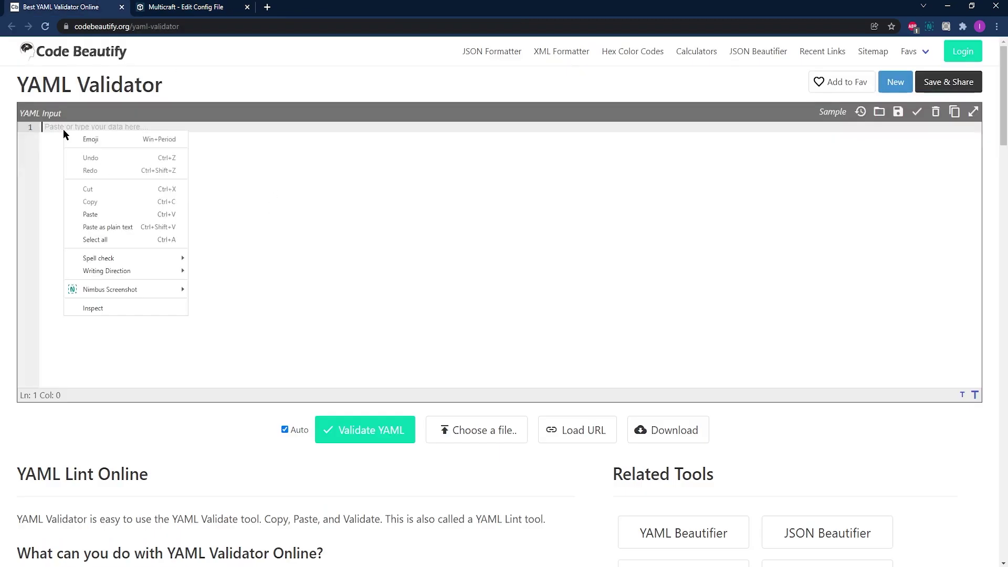
click(105, 212)
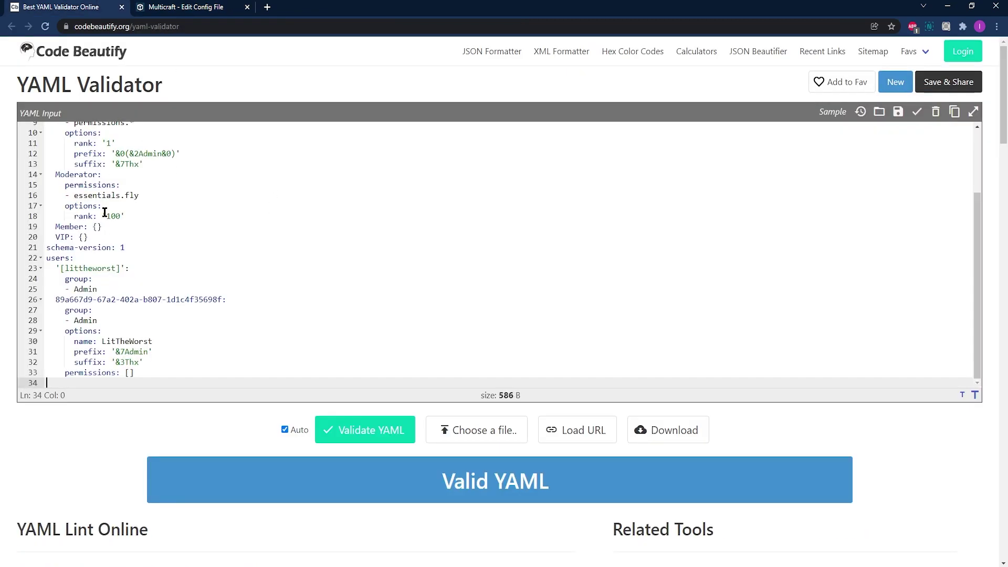
- Paste the validated config back into permissions.yml, save it, and restart the server
scroll(147, 247, up, 1)
key(ctrl+Tab)
right_click(412, 325)
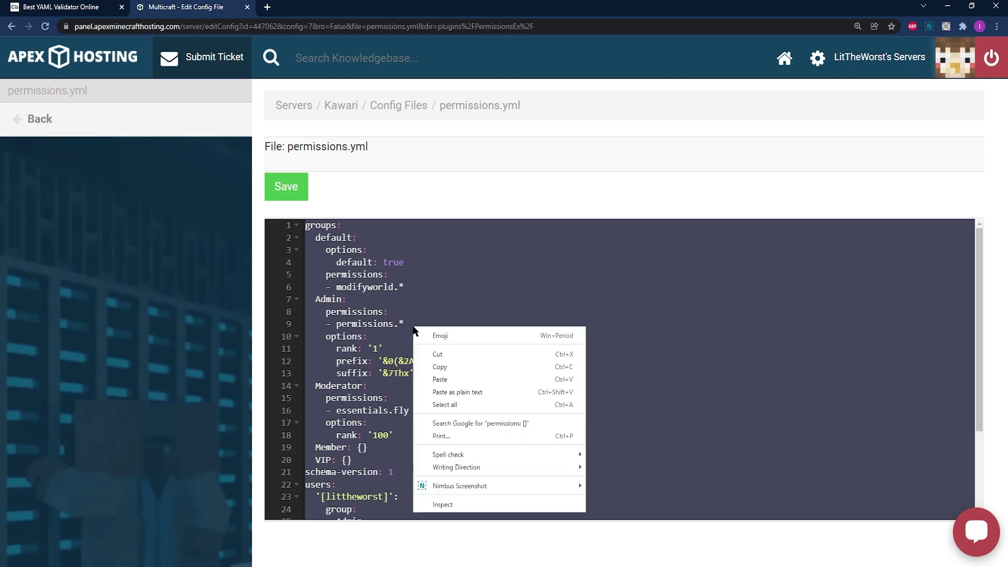
click(466, 379)
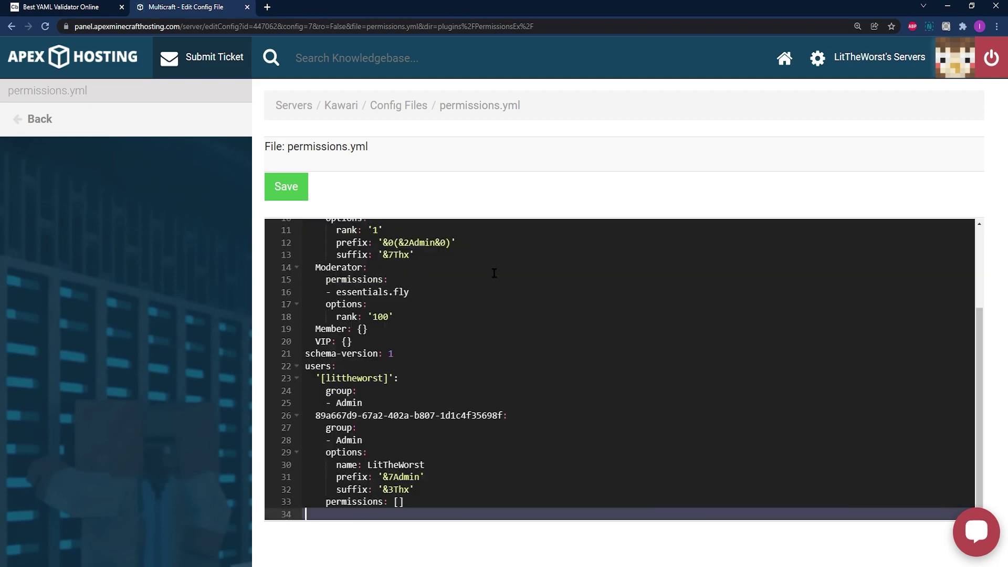
click(290, 184)
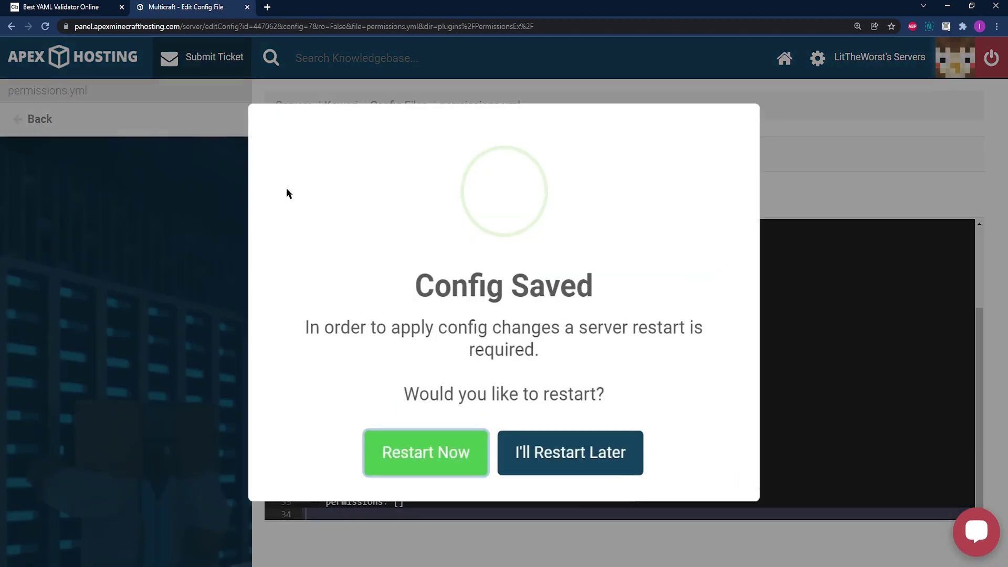
click(447, 469)
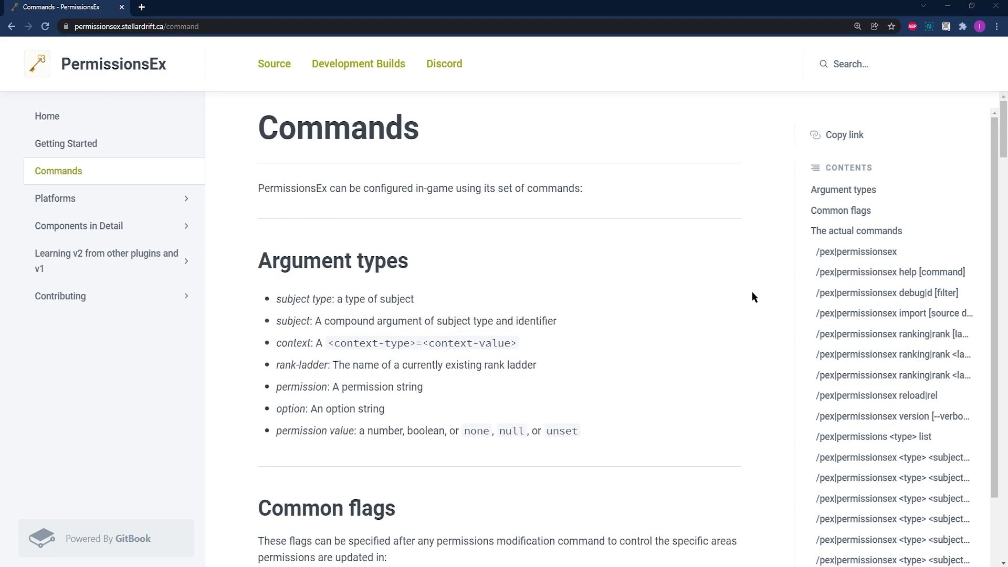
- Scroll the Commands page down to the parents add and remove commands
scroll(745, 321, down, 3)
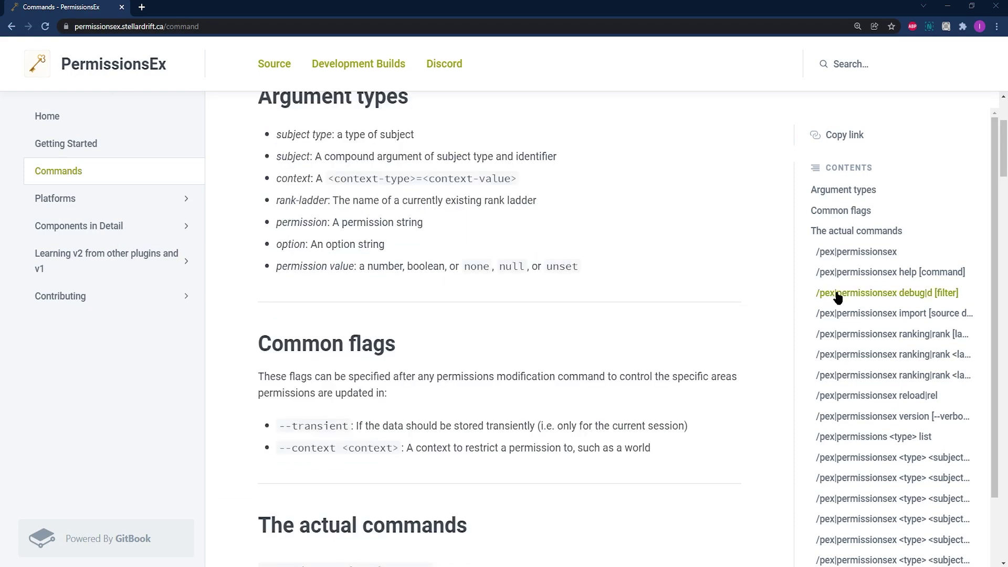
scroll(906, 230, down, 2)
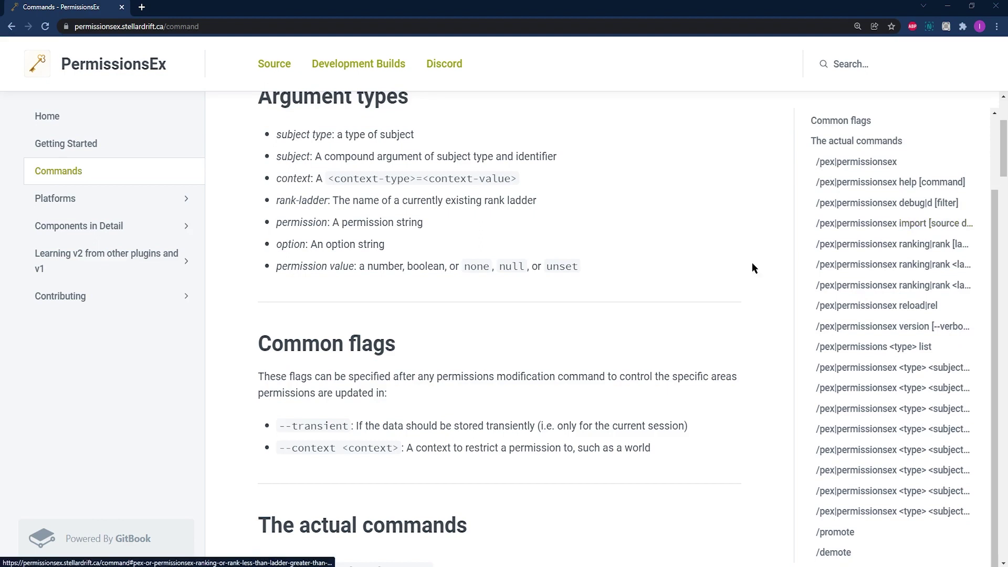
scroll(510, 351, down, 8)
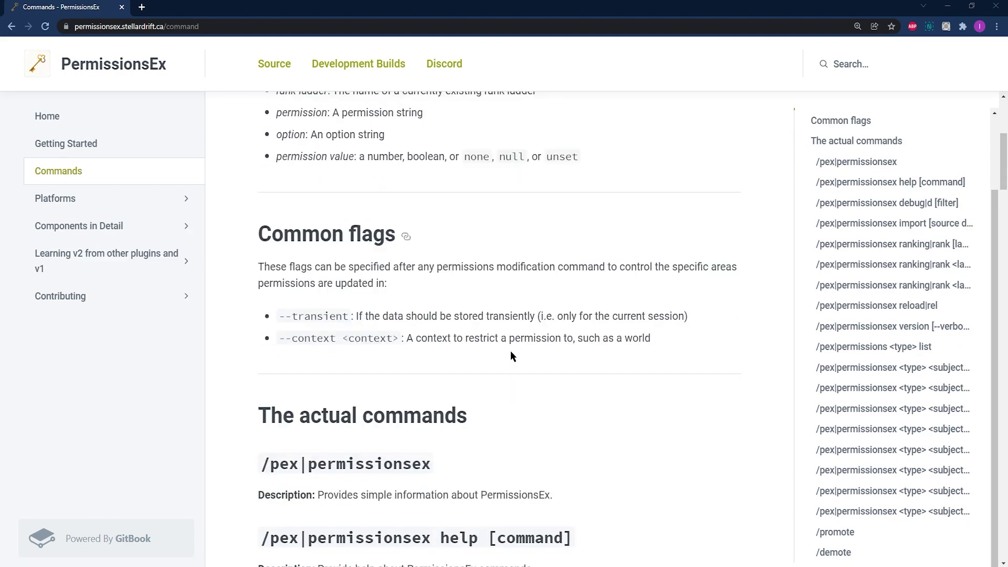
scroll(632, 373, down, 10)
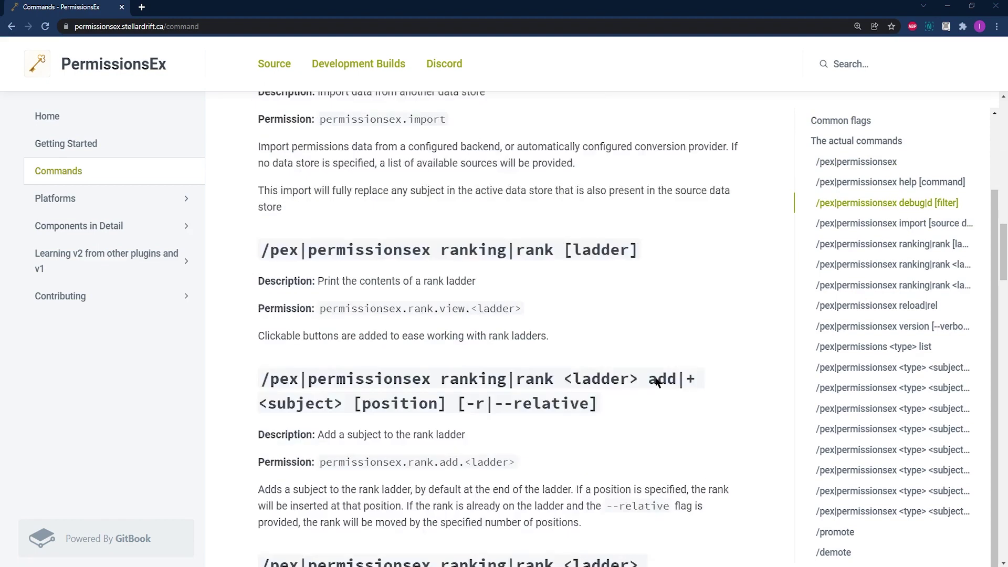
scroll(656, 378, down, 12)
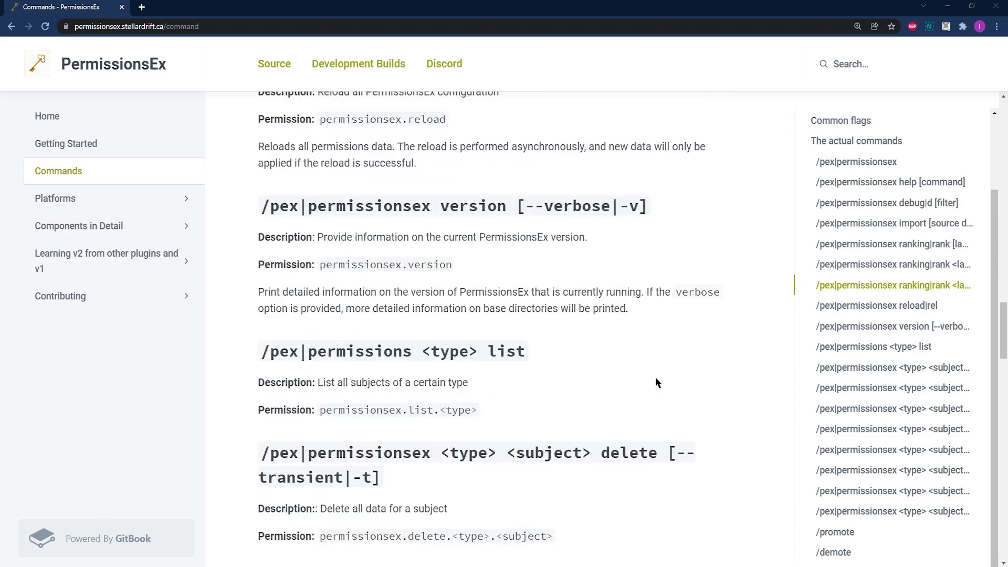
scroll(655, 381, down, 10)
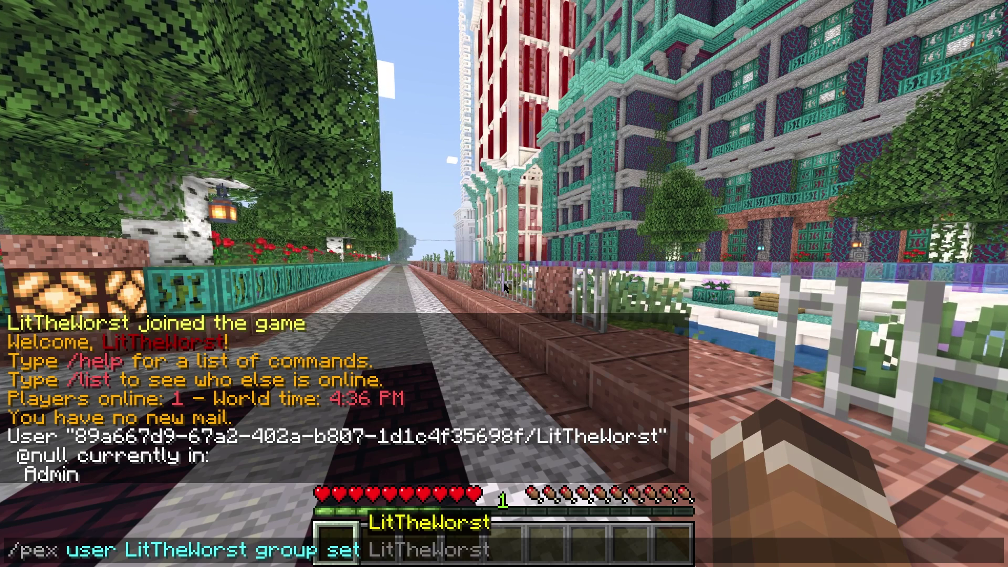
- Finish the /pex user group set command with group Admin and send it
text(A)
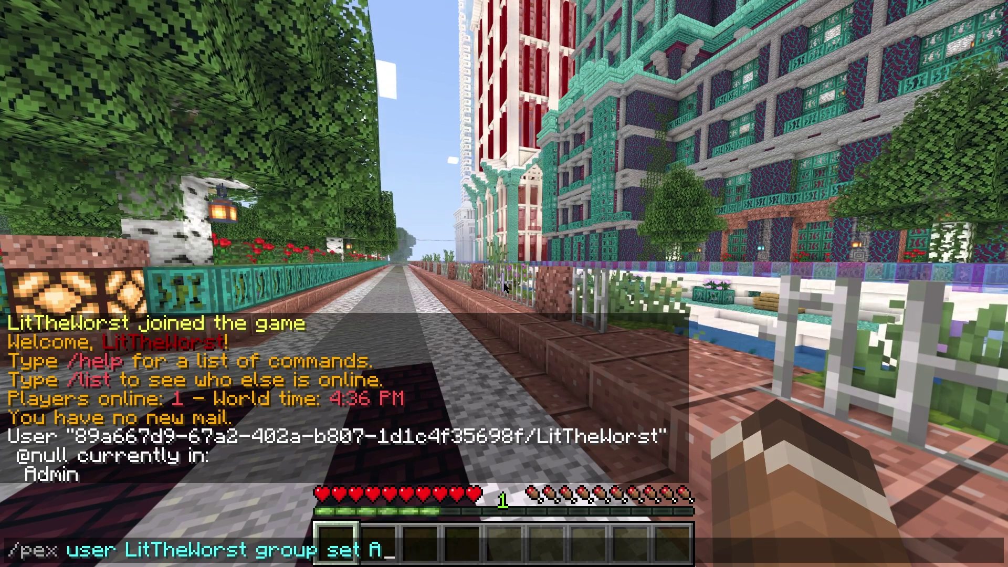
text(dmin)
key(BackSpace)
key(BackSpace)
key(BackSpace)
key(BackSpace)
key(BackSpace)
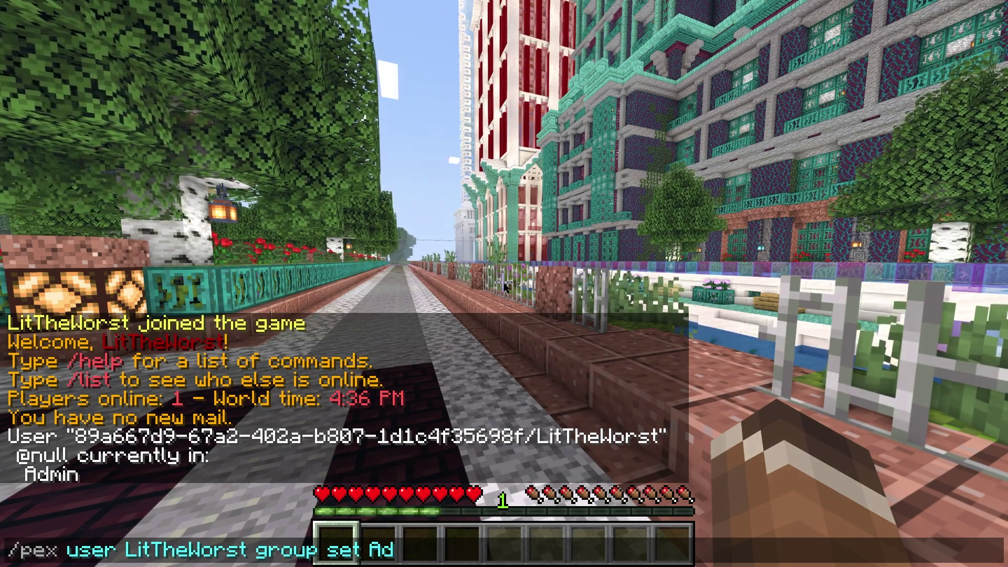
text(Moderato)
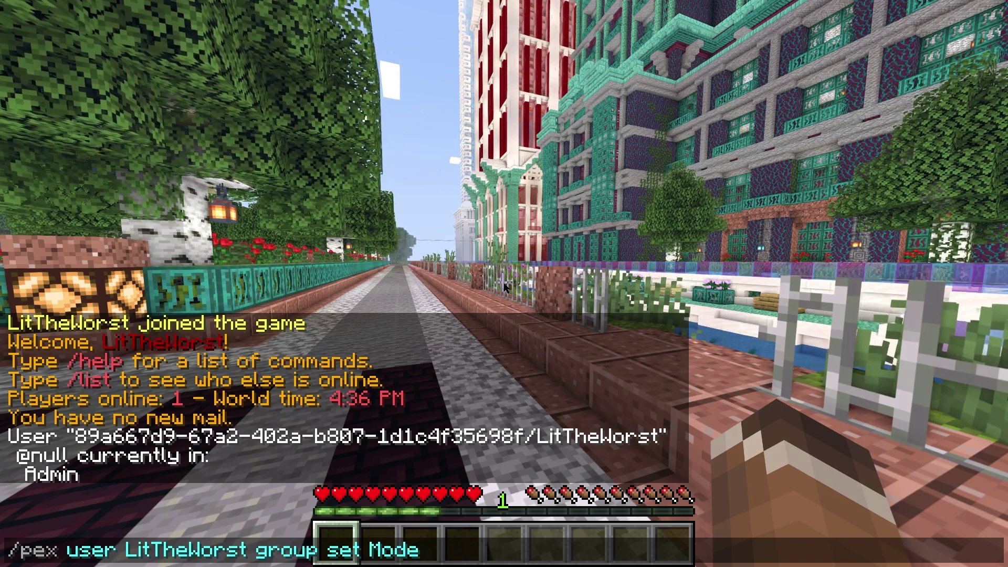
key(BackSpace)
key(BackSpace)
key(BackSpace)
key(BackSpace)
key(BackSpace)
key(BackSpace)
key(BackSpace)
key(BackSpace)
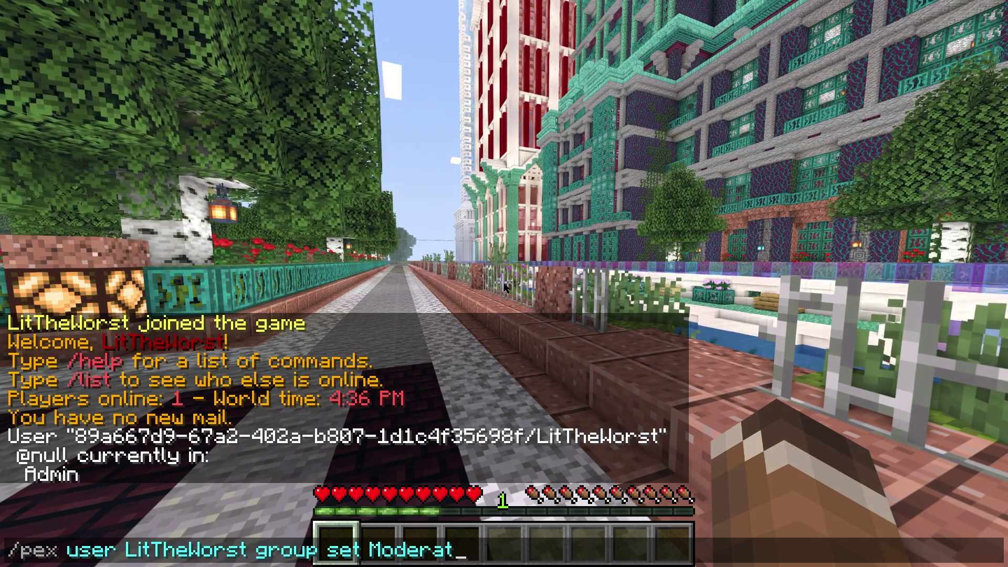
text(Admin)
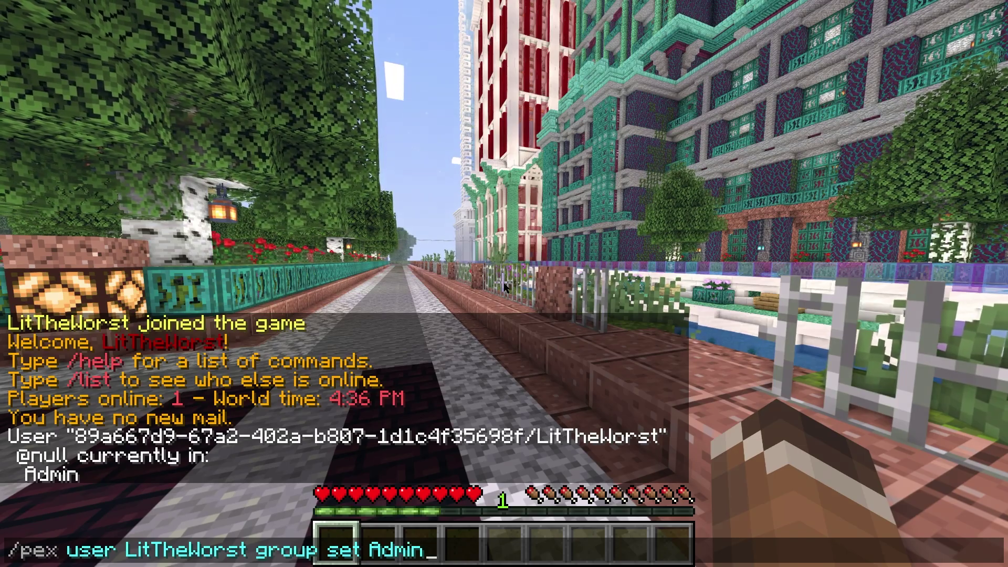
key(Return)
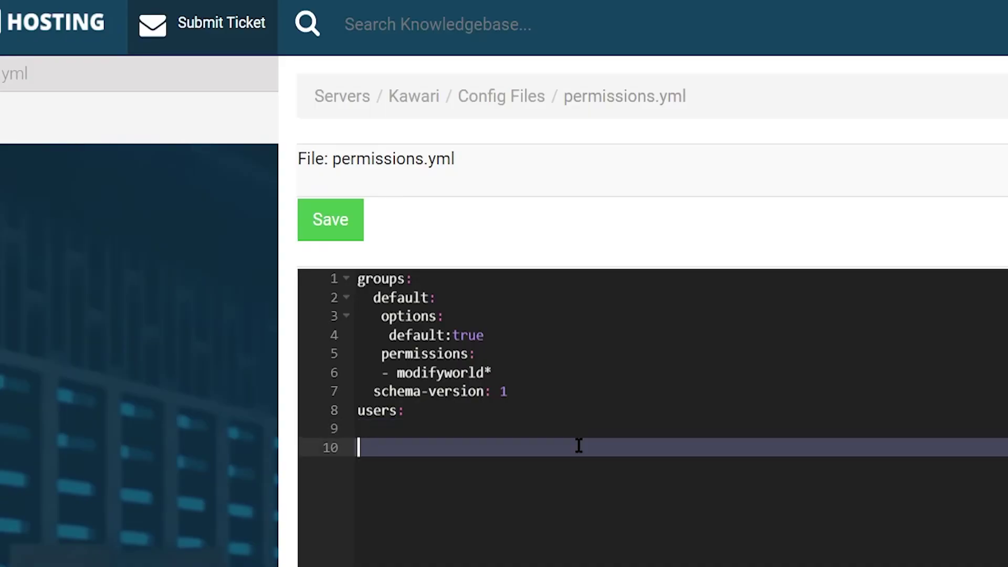
- Copy lines 1–9 of the permissions.yml config and paste them into the empty pexbackup.txt
drag(580, 445, 311, 264)
key(ctrl+c)
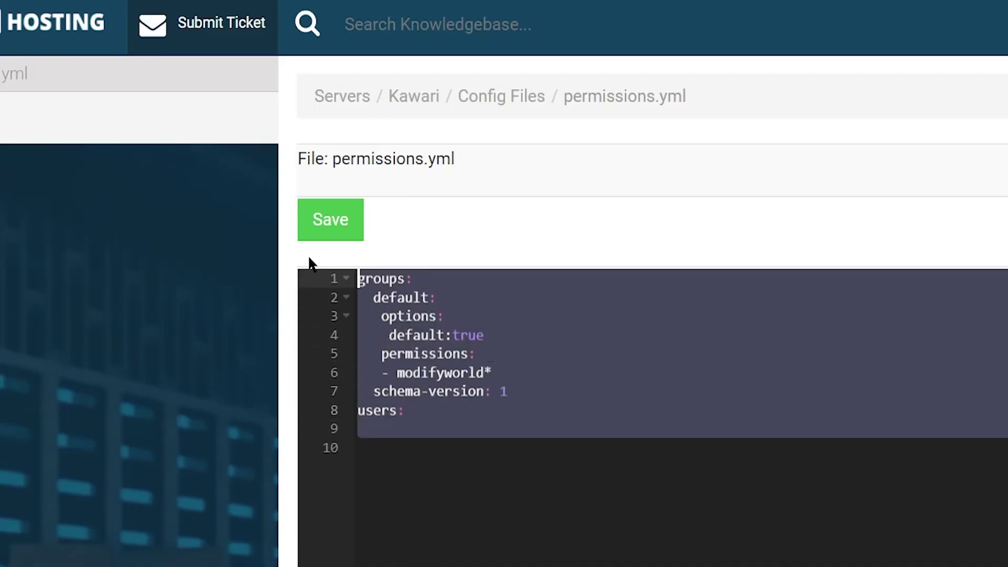
key(BackSpace)
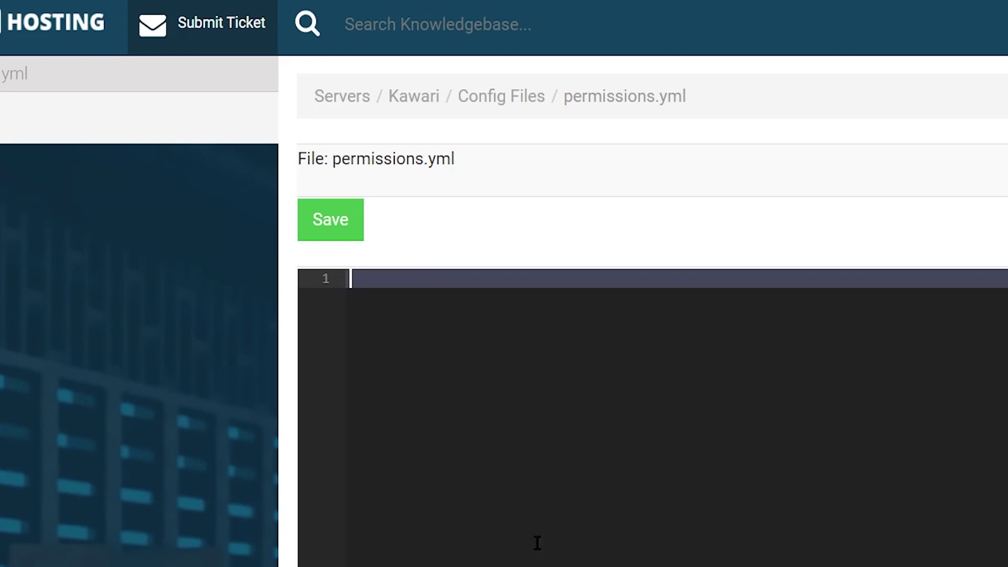
key(ctrl+v)
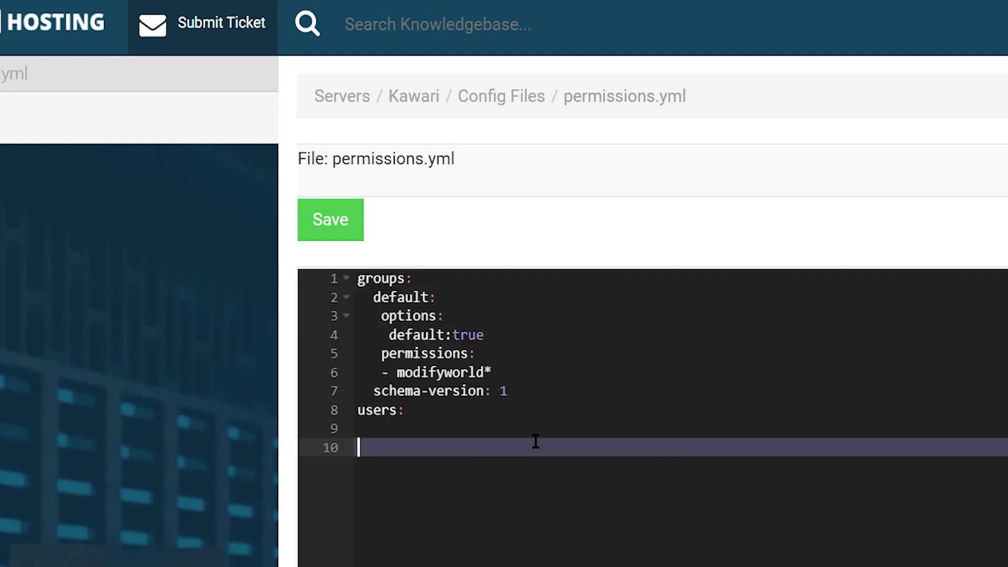
drag(536, 441, 299, 254)
right_click(524, 386)
click(592, 444)
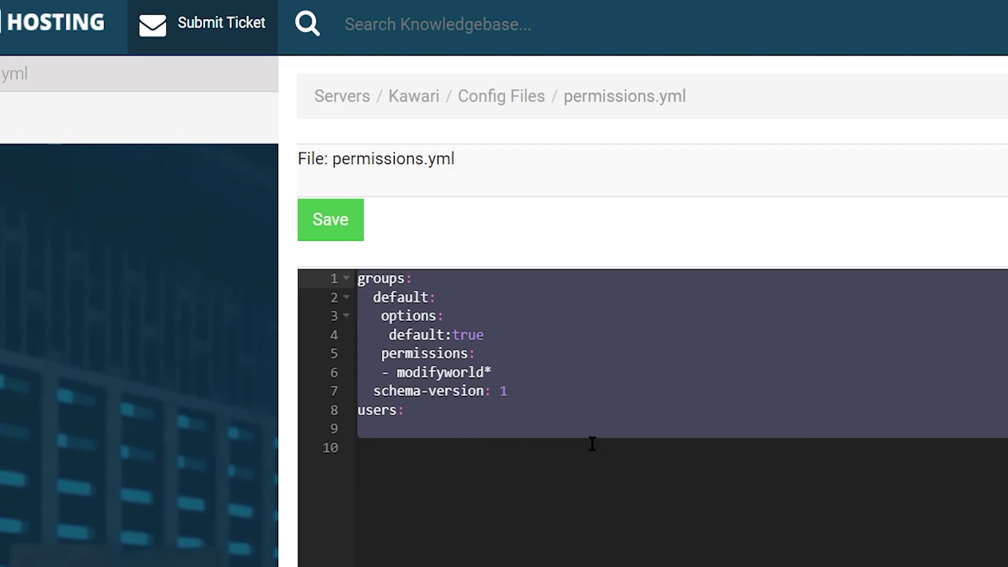
key(alt+Tab)
key(ctrl+v)
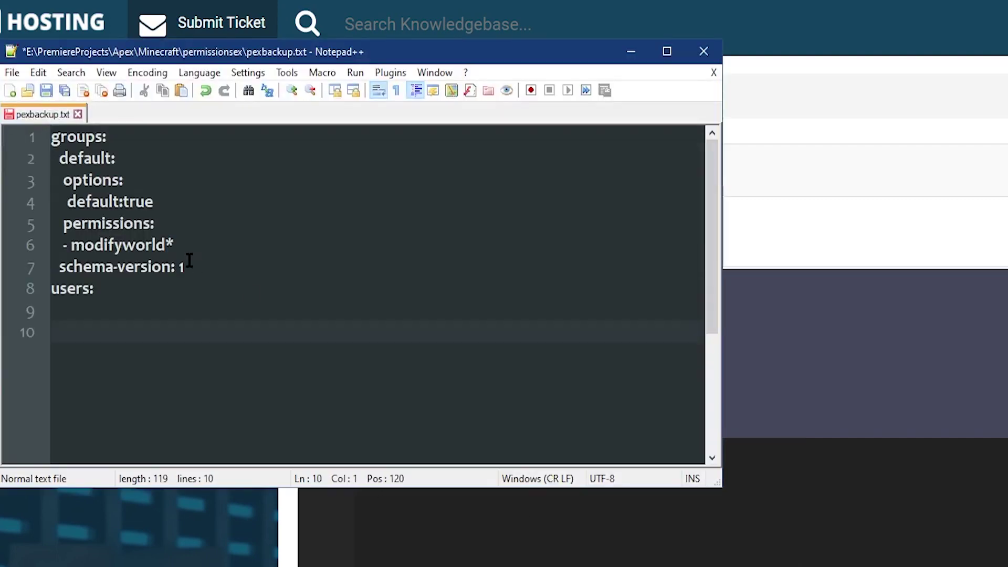